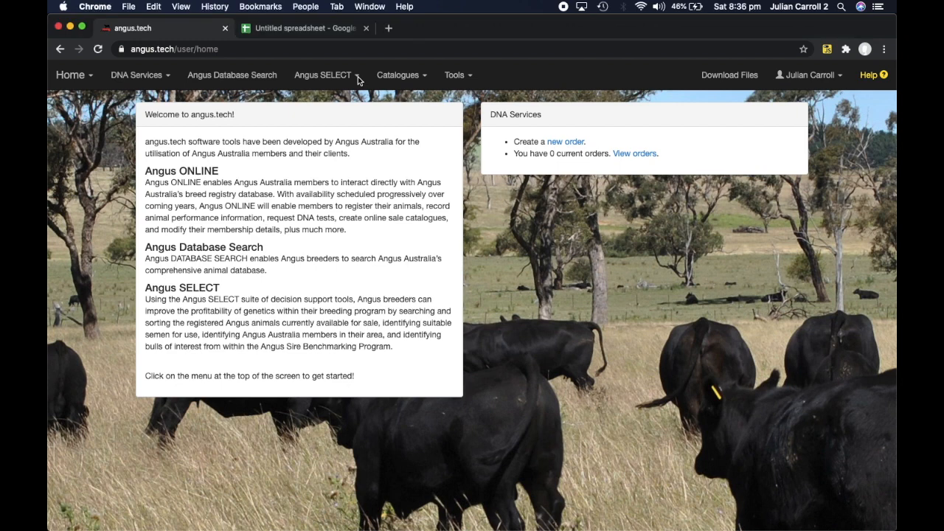
# Run a HeiferSELECT search without any criteria and look through the listed heifers
pyautogui.click(359, 79)
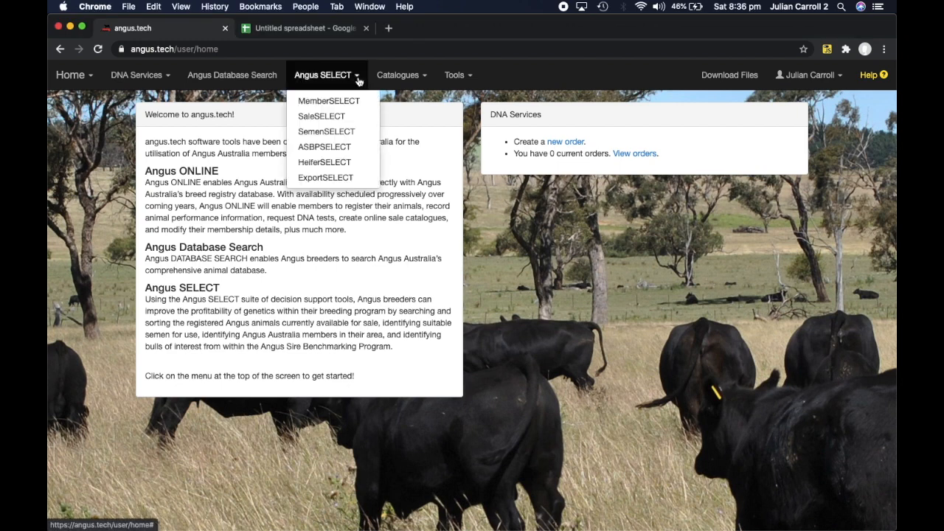
pyautogui.click(338, 163)
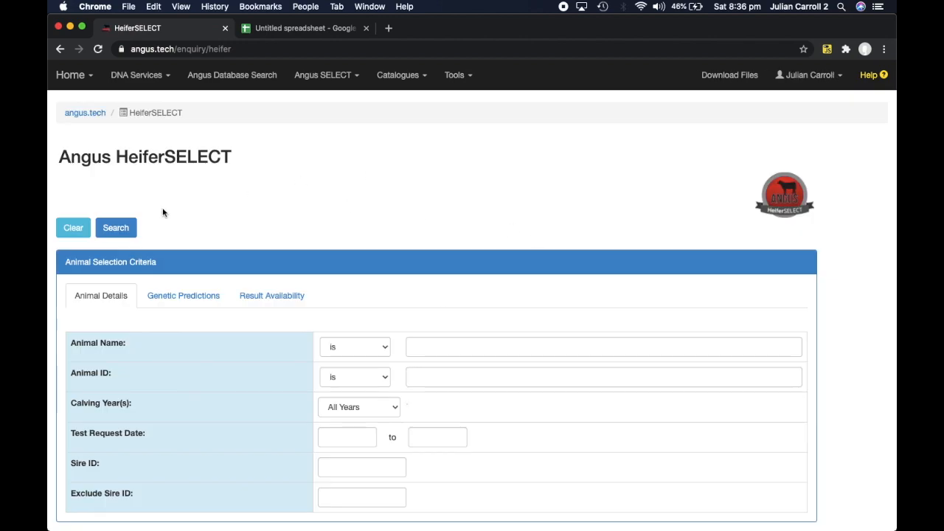
pyautogui.click(115, 227)
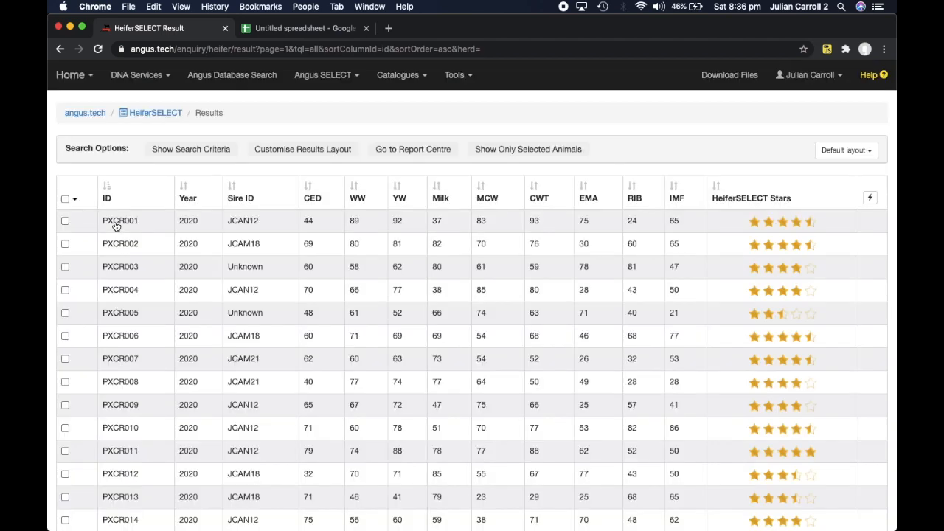
pyautogui.click(317, 337)
pyautogui.scroll(-5, 326, 336)
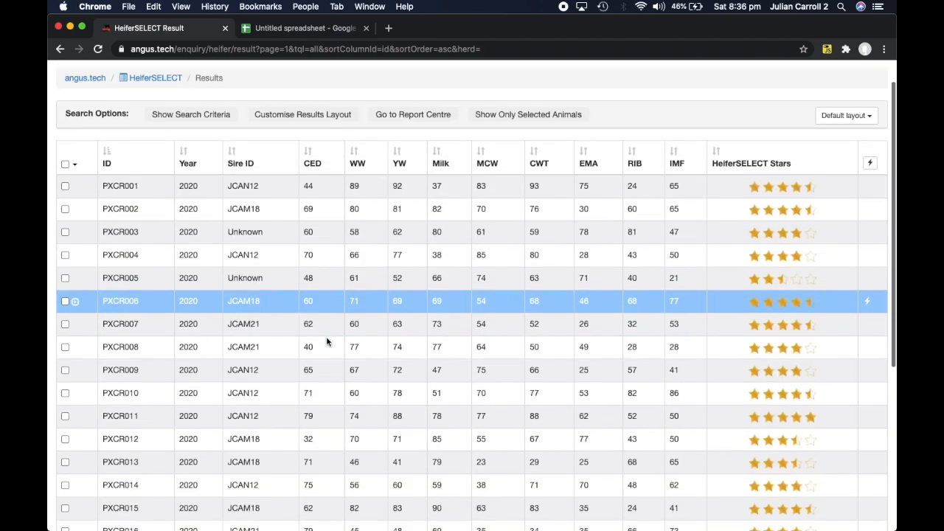
pyautogui.scroll(-1, 326, 336)
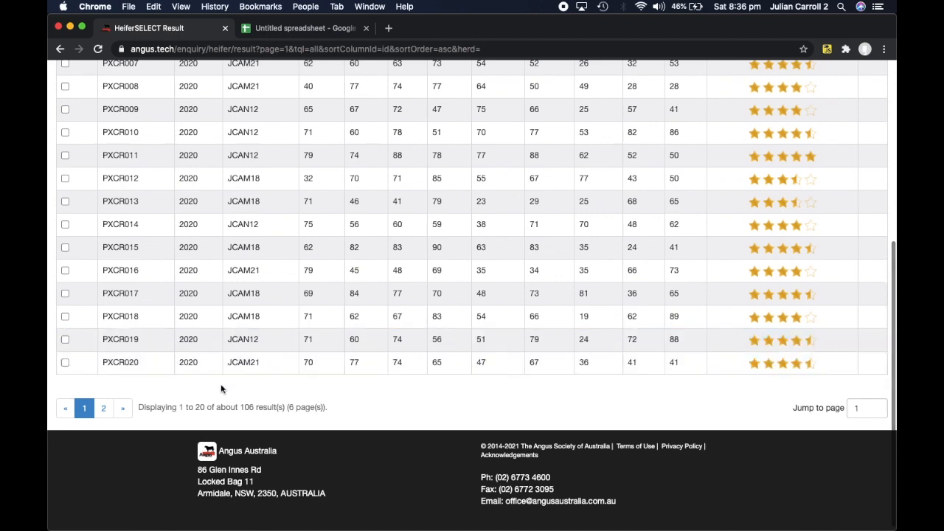
pyautogui.click(326, 208)
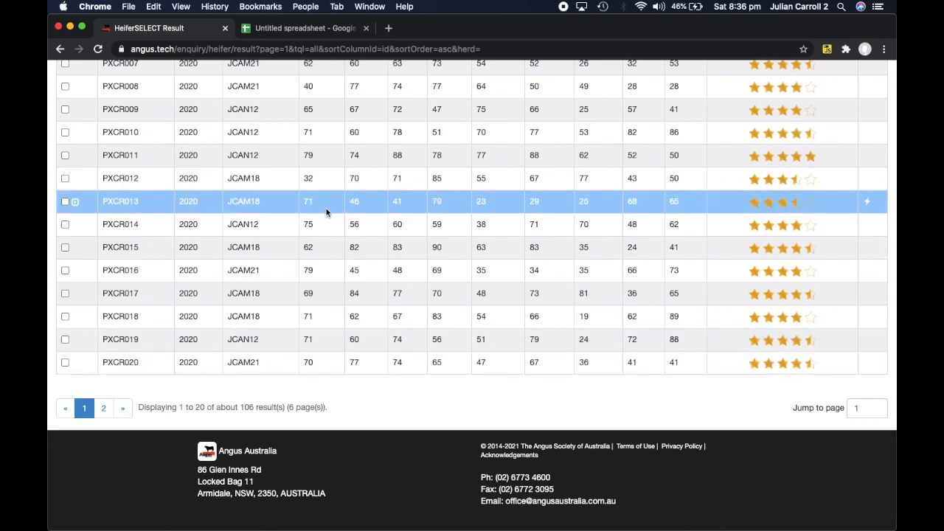
pyautogui.scroll(1, 326, 208)
pyautogui.scroll(5, 325, 208)
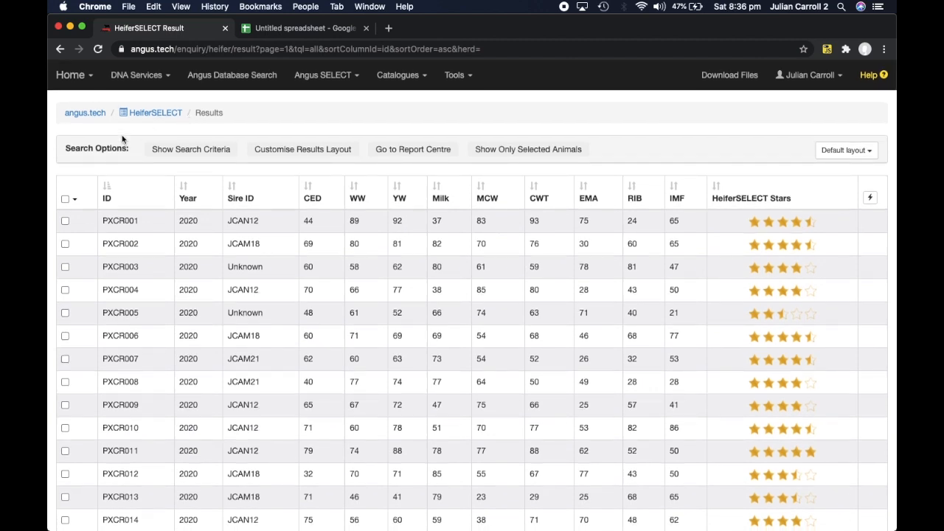
# Reopen the search for refinement and show its genetic prediction criteria
pyautogui.click(195, 153)
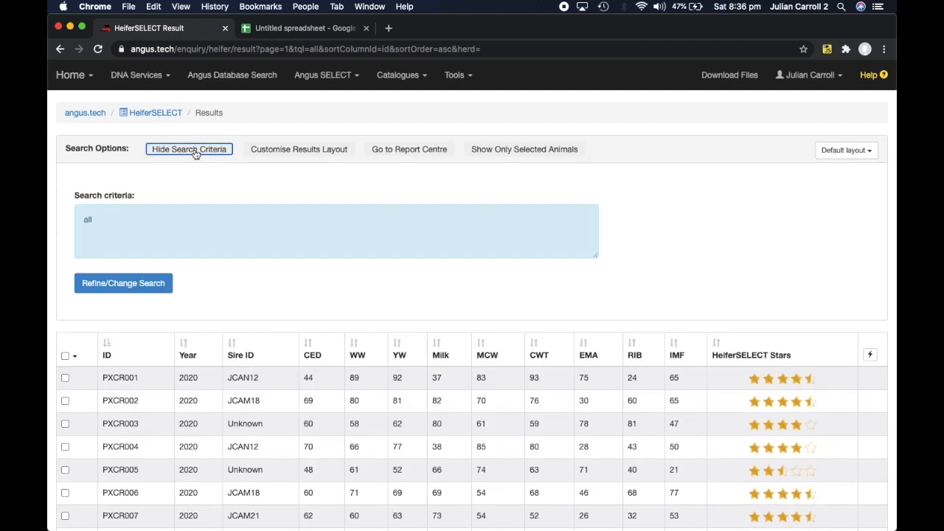
pyautogui.click(127, 289)
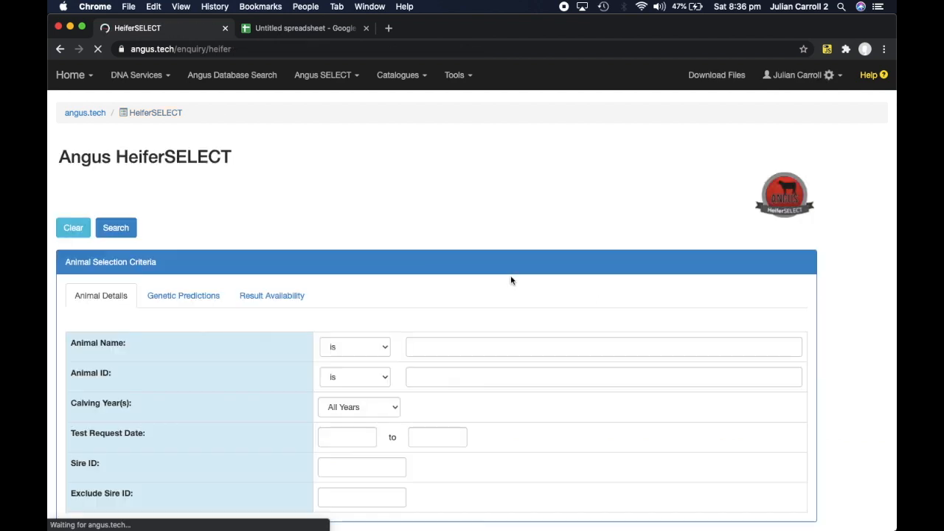
pyautogui.click(208, 299)
pyautogui.scroll(-3, 537, 329)
pyautogui.scroll(-2, 537, 329)
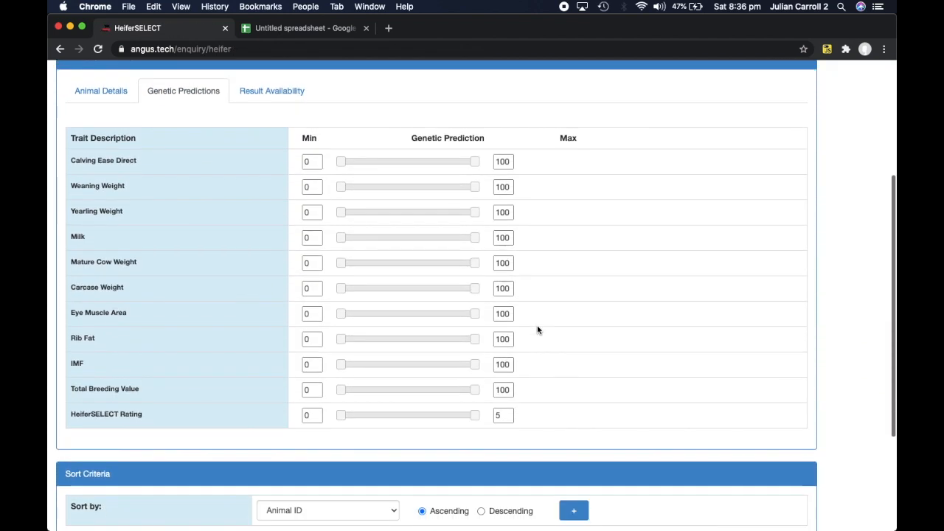
# Search heifers with minimum Calving Ease Direct 23, minimum Yearling Weight 25 and maximum Mature Cow Weight 86
pyautogui.moveTo(343, 166); pyautogui.dragTo(373, 166)
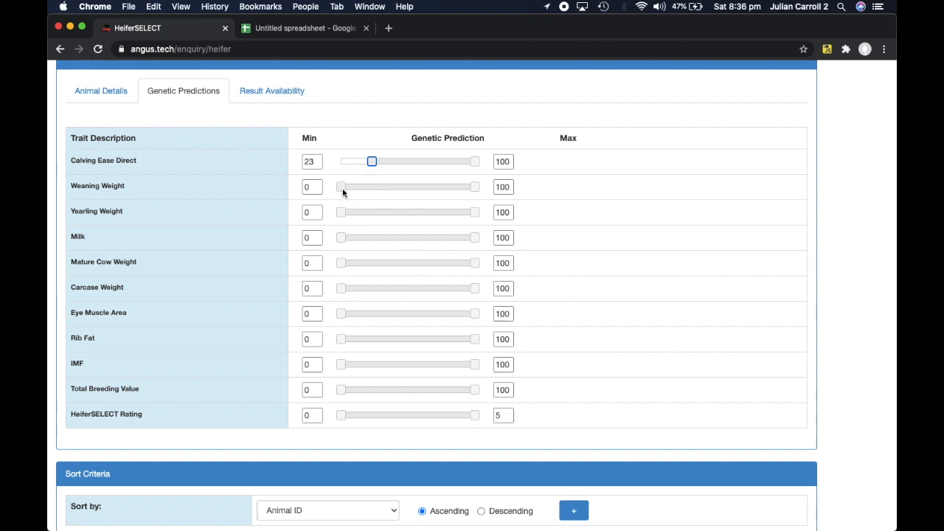
pyautogui.moveTo(340, 212); pyautogui.dragTo(376, 215)
pyautogui.moveTo(474, 264); pyautogui.dragTo(457, 268)
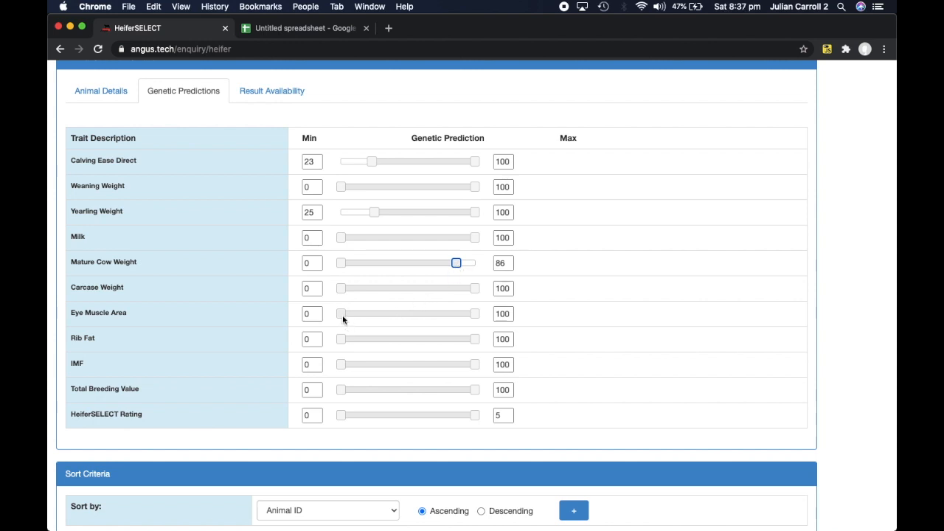
pyautogui.scroll(-5, 427, 455)
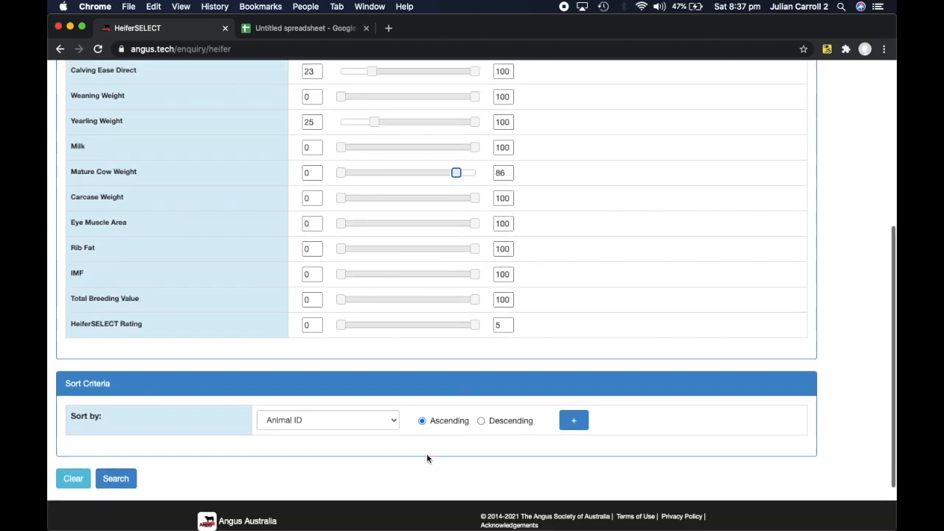
pyautogui.click(118, 404)
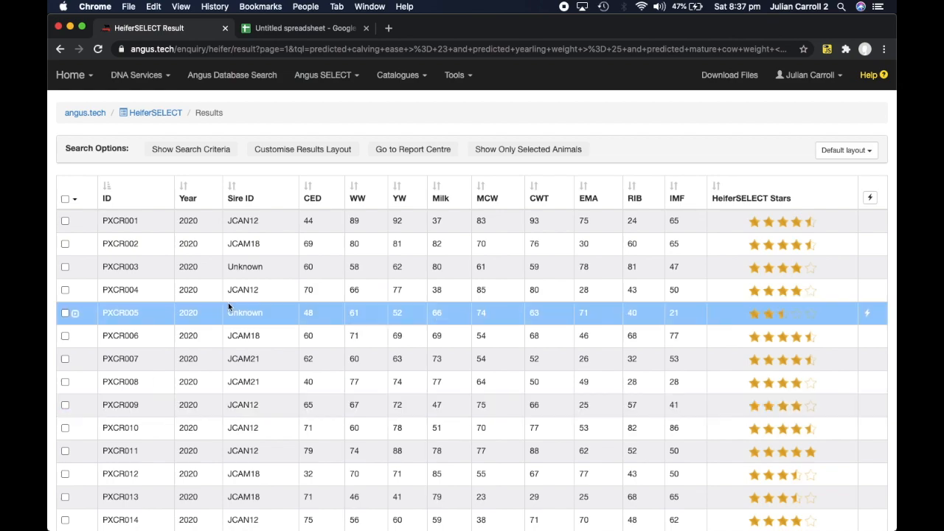
pyautogui.scroll(-5, 270, 262)
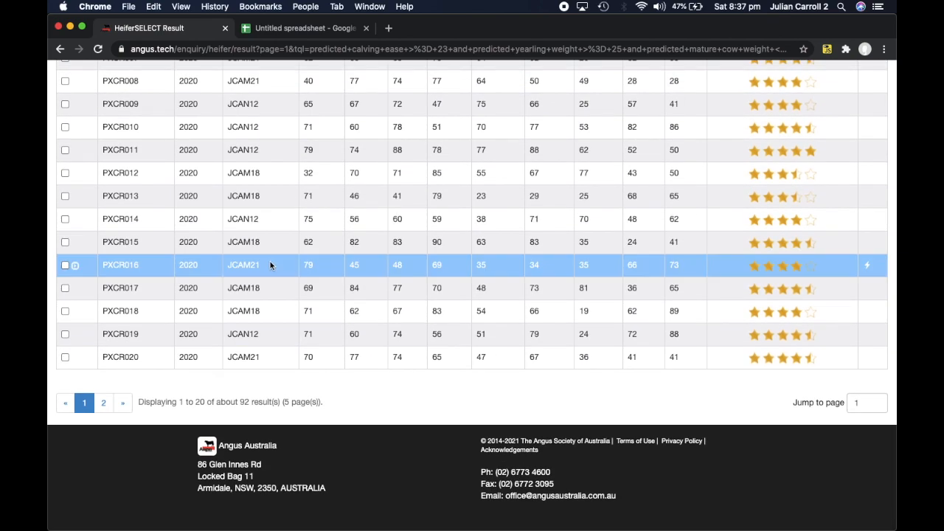
pyautogui.scroll(5, 250, 398)
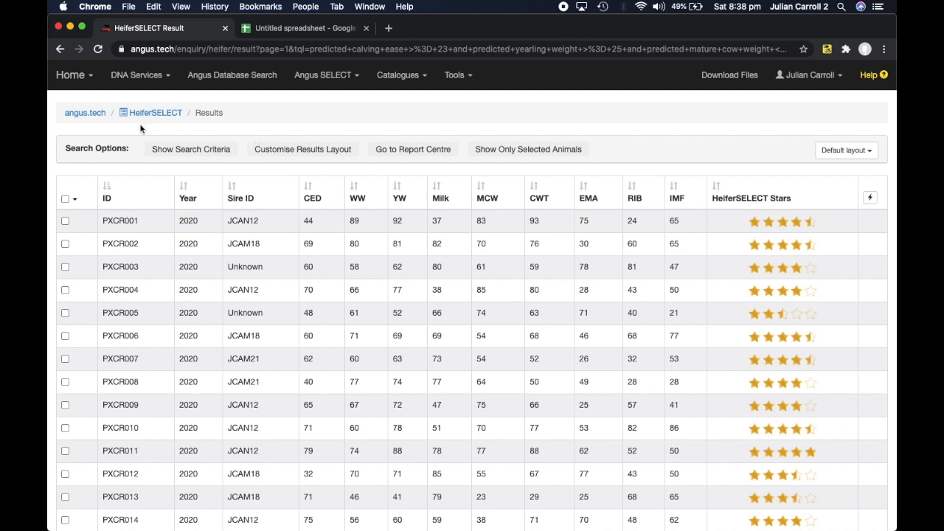
# Return to the search form, clear all criteria and rerun the search for all heifers
pyautogui.click(181, 150)
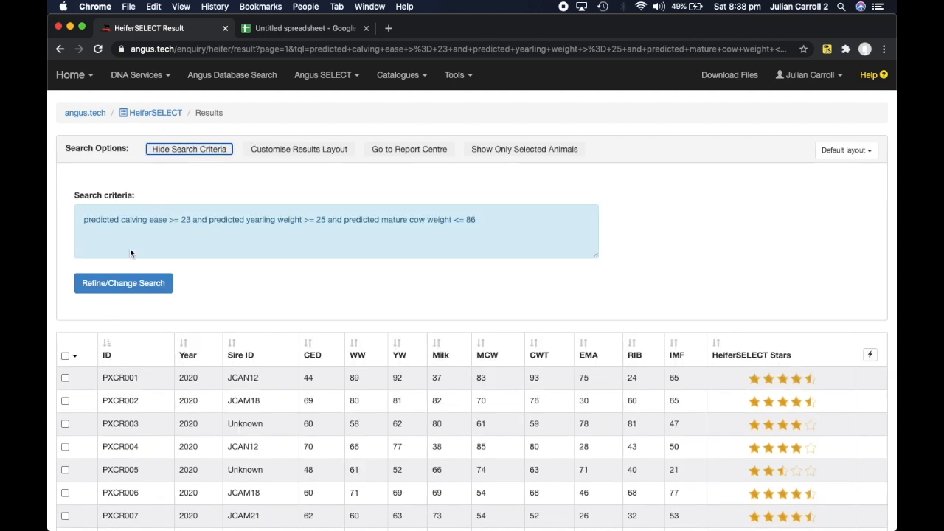
pyautogui.click(111, 289)
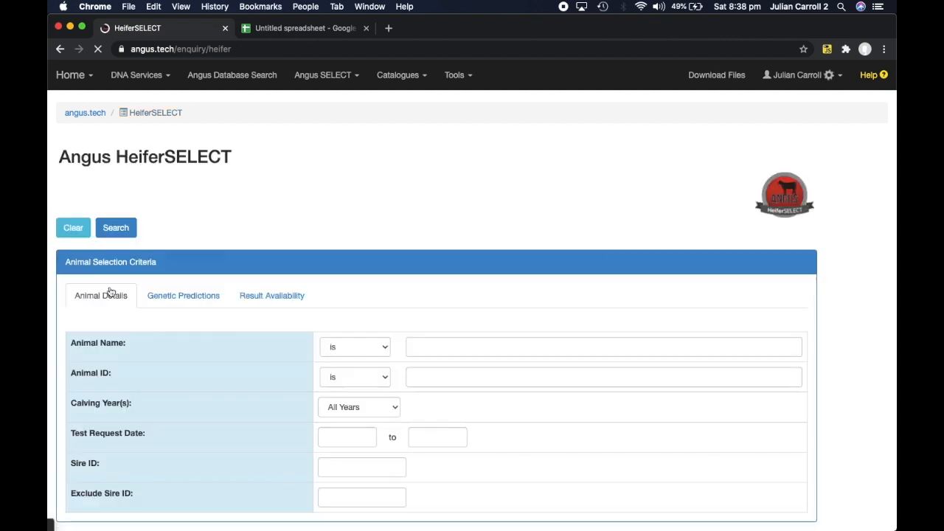
pyautogui.click(75, 231)
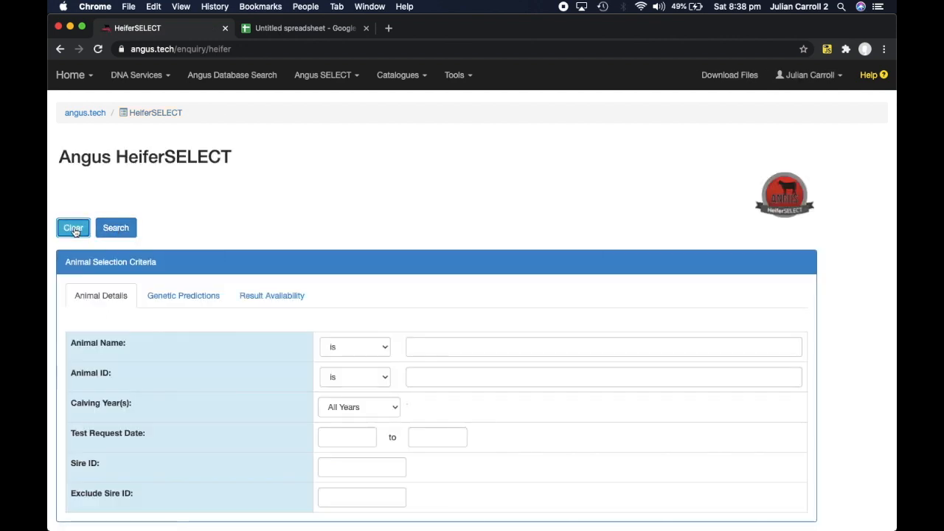
pyautogui.click(116, 230)
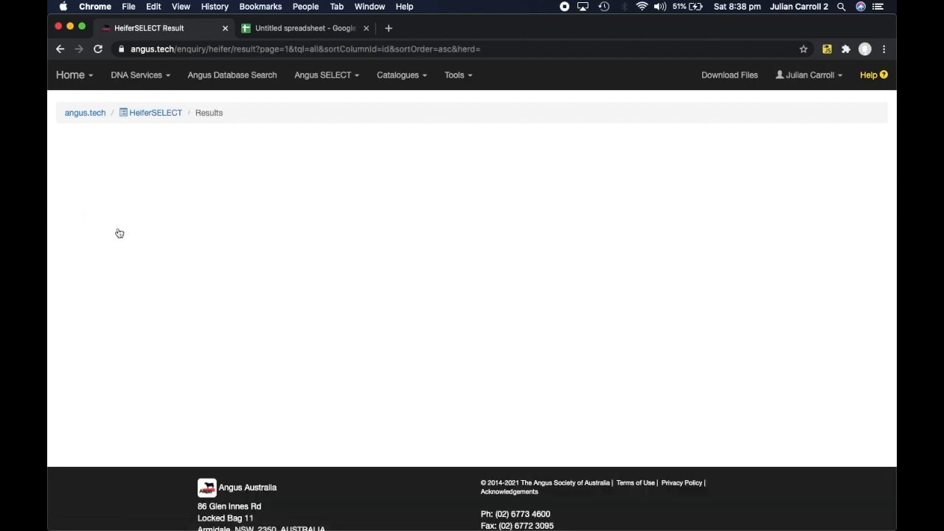
pyautogui.scroll(-5, 347, 271)
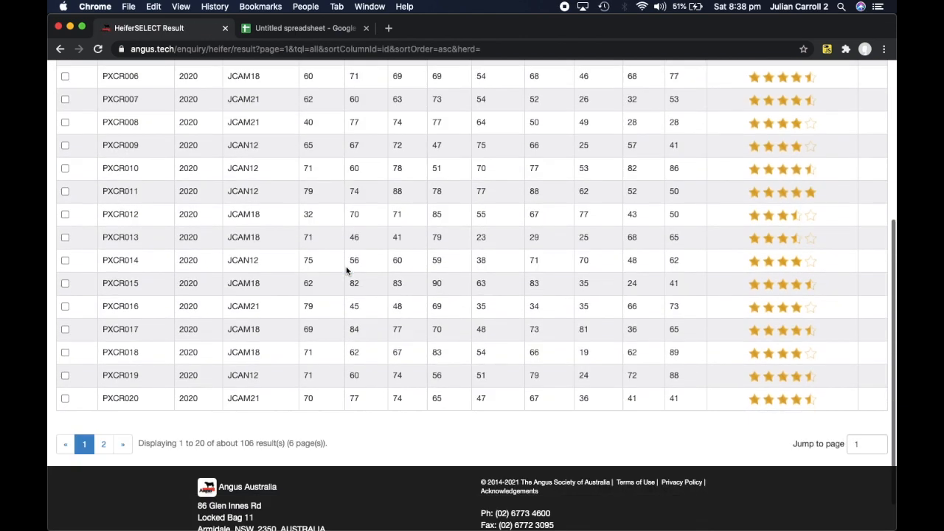
pyautogui.scroll(5, 347, 270)
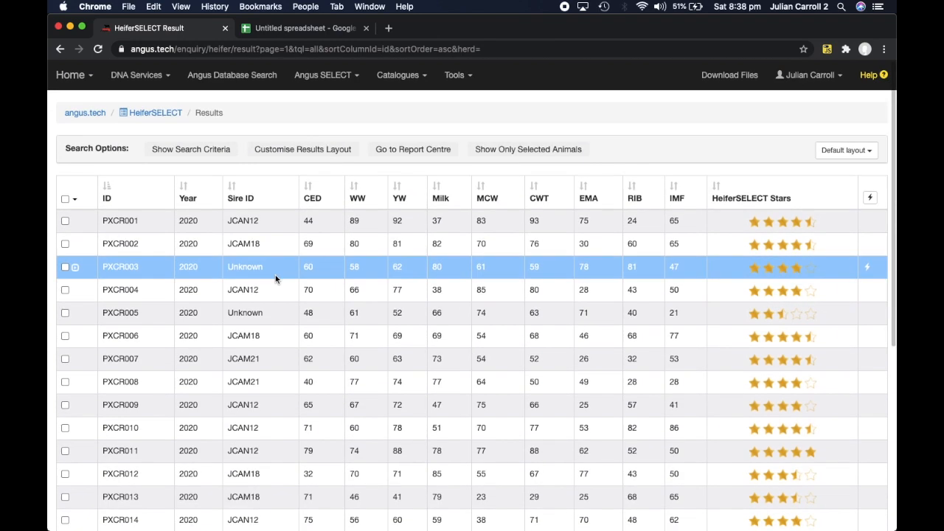
# Open the Trait Distribution analysis for the search results from the Report Centre
pyautogui.click(419, 151)
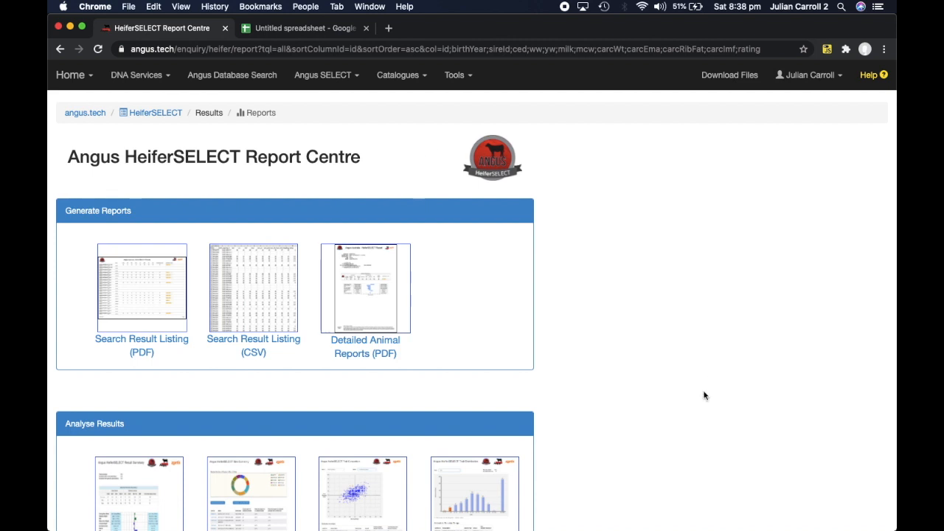
pyautogui.scroll(-1, 703, 397)
pyautogui.scroll(-1, 702, 397)
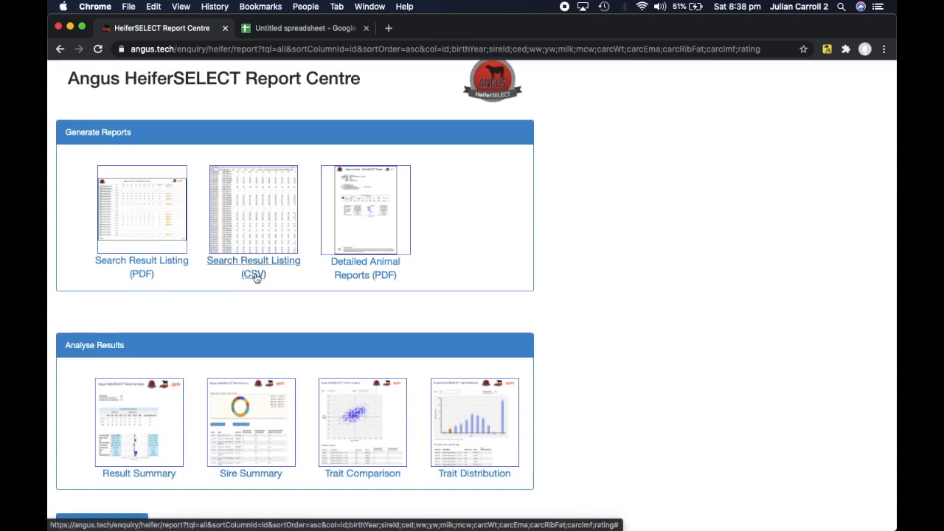
pyautogui.scroll(-1, 265, 275)
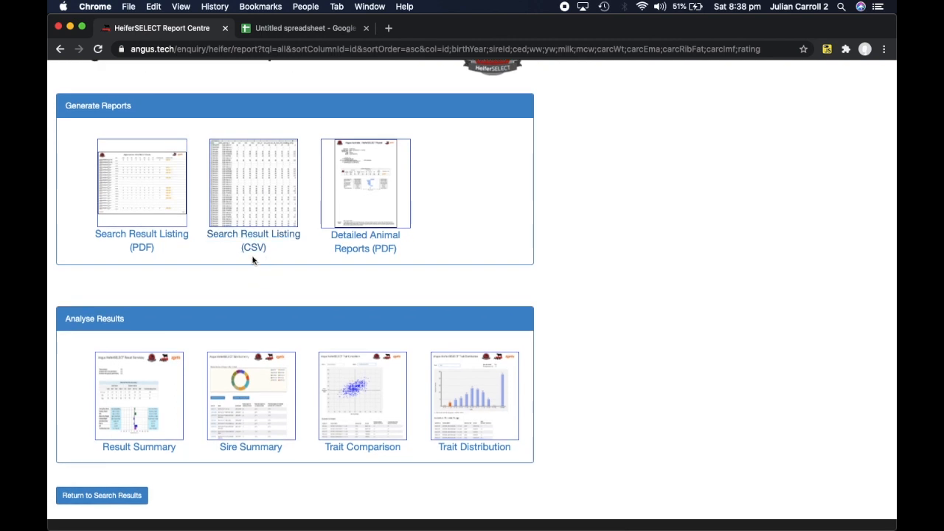
pyautogui.scroll(-1, 253, 260)
pyautogui.scroll(-1, 252, 259)
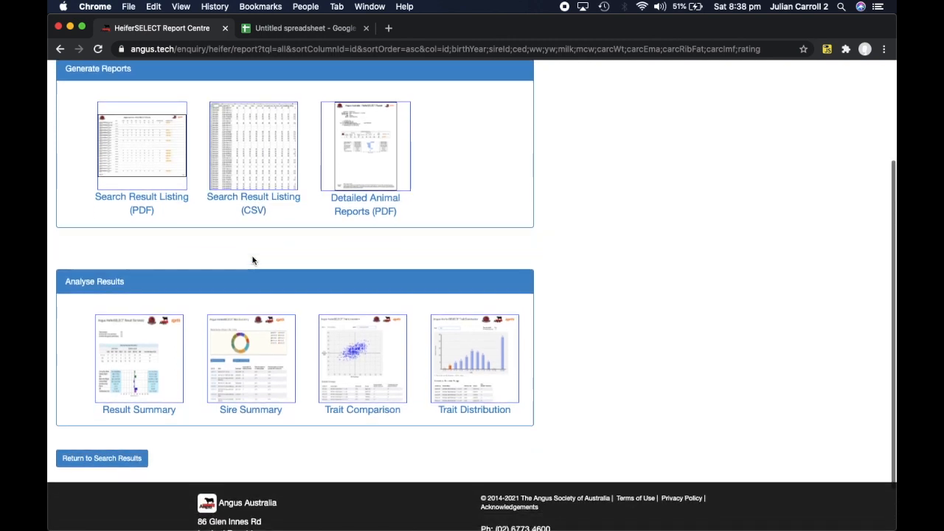
pyautogui.click(479, 365)
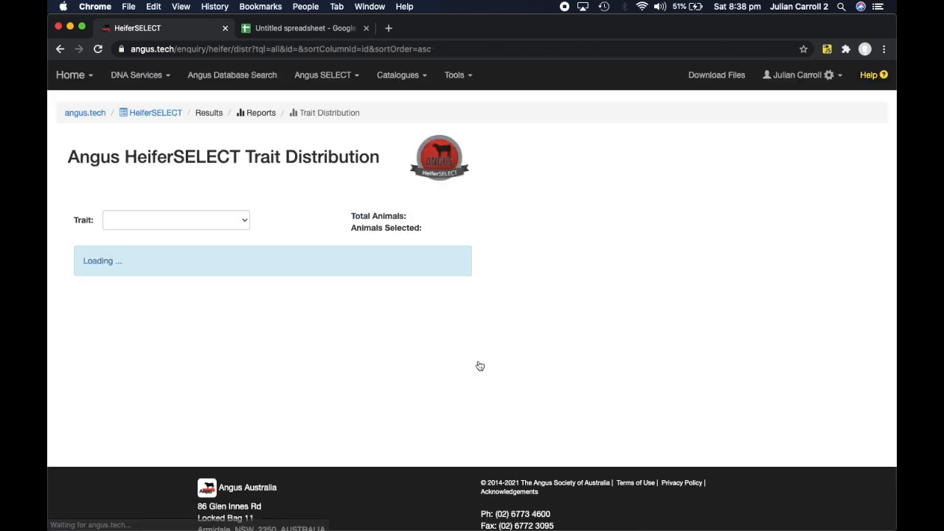
# Chart the trait distribution for Calving Ease Direct, and switch the chart to IMF
pyautogui.scroll(-2, 610, 406)
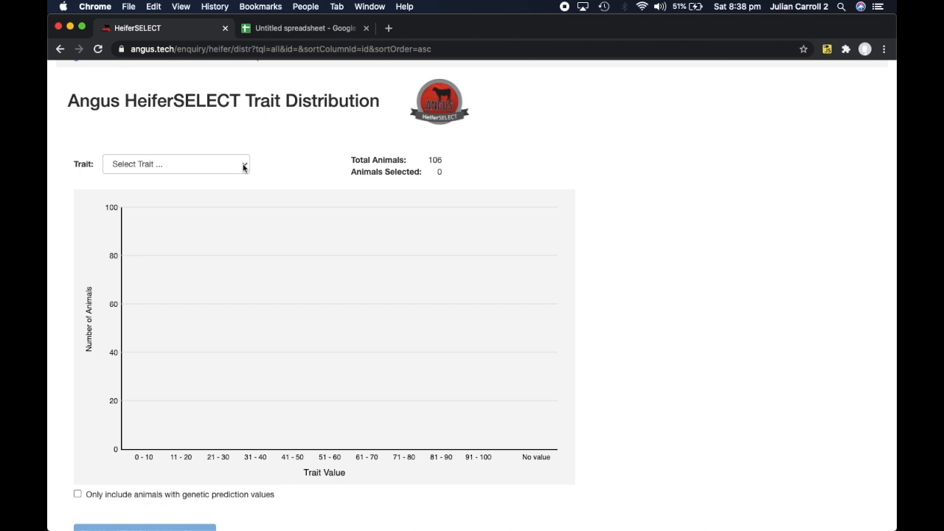
pyautogui.click(244, 165)
pyautogui.click(175, 176)
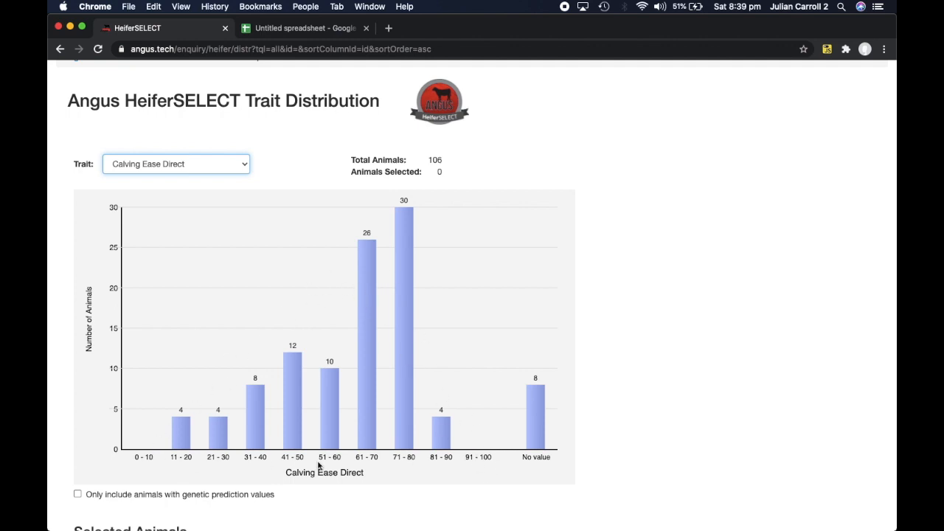
pyautogui.click(240, 164)
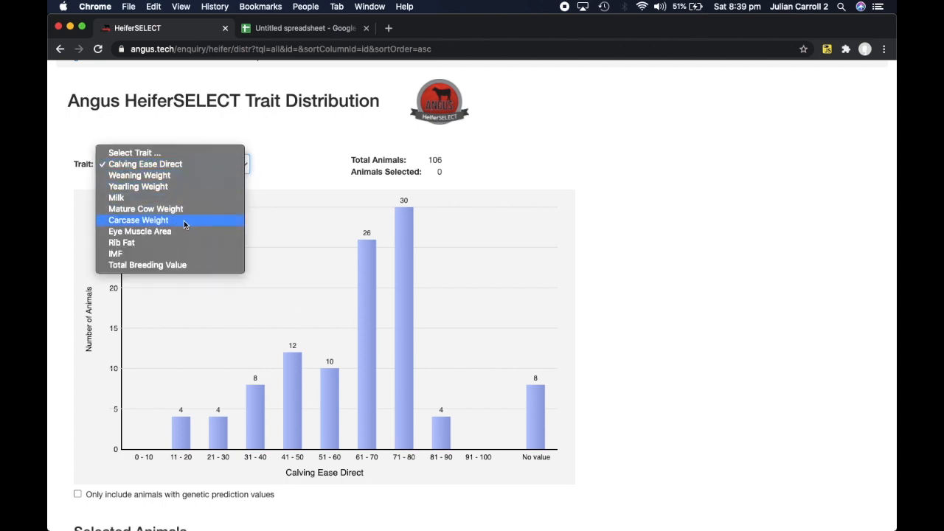
pyautogui.click(141, 253)
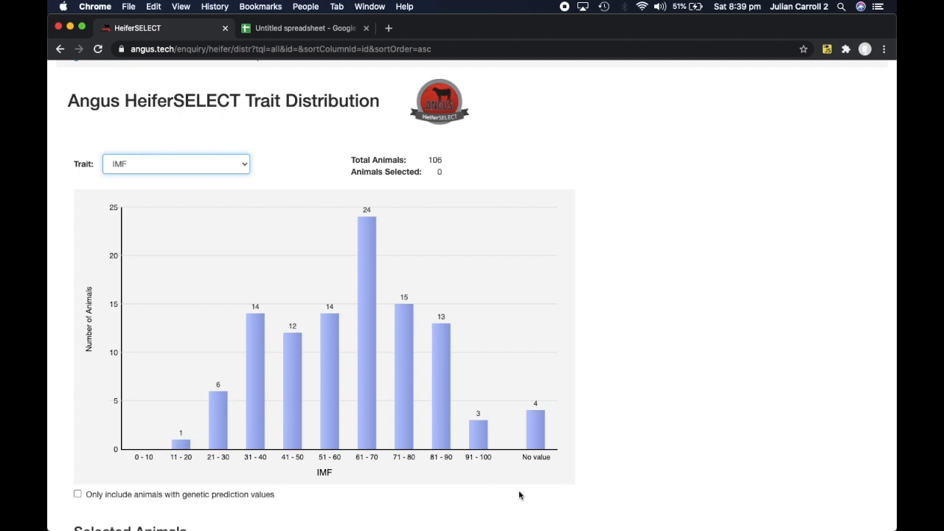
# Select the animals in the 11–20 and 21–30 IMF ranges of the chart and review their listing
pyautogui.click(182, 445)
pyautogui.click(211, 425)
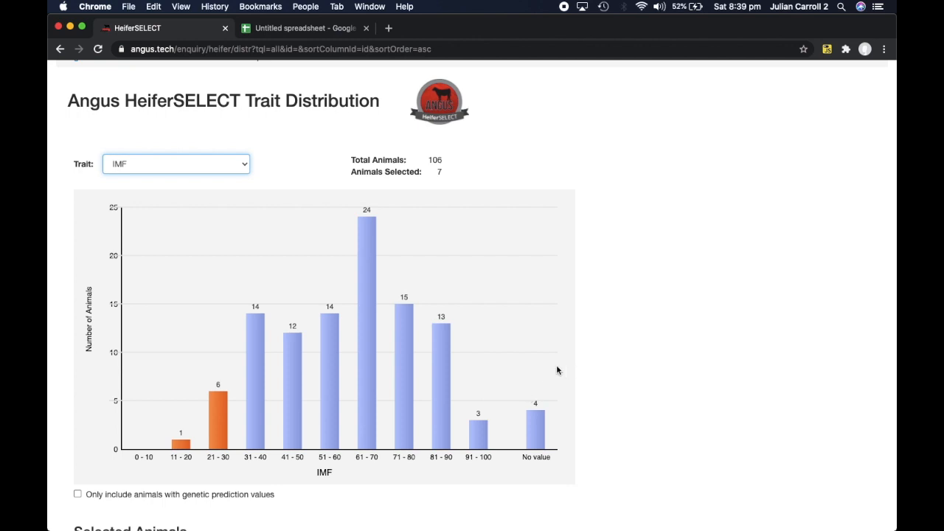
pyautogui.scroll(-3, 556, 365)
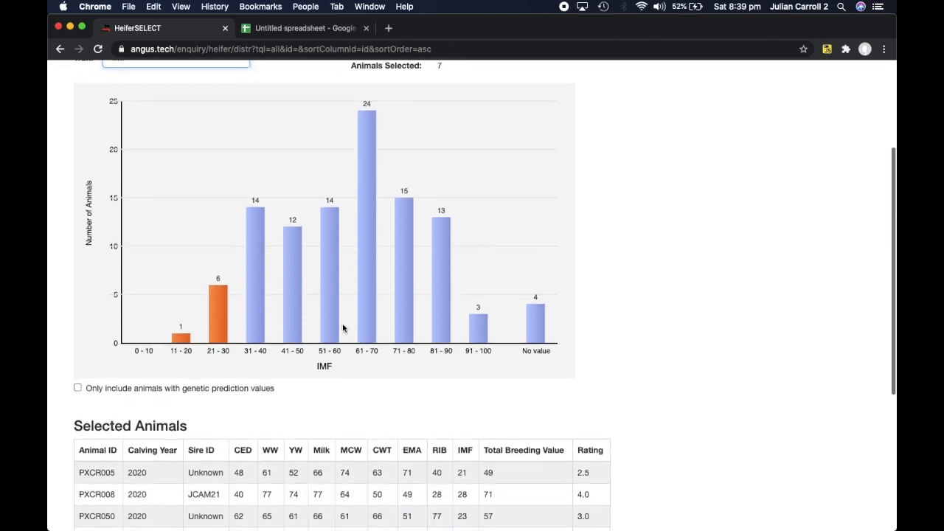
pyautogui.scroll(-3, 199, 313)
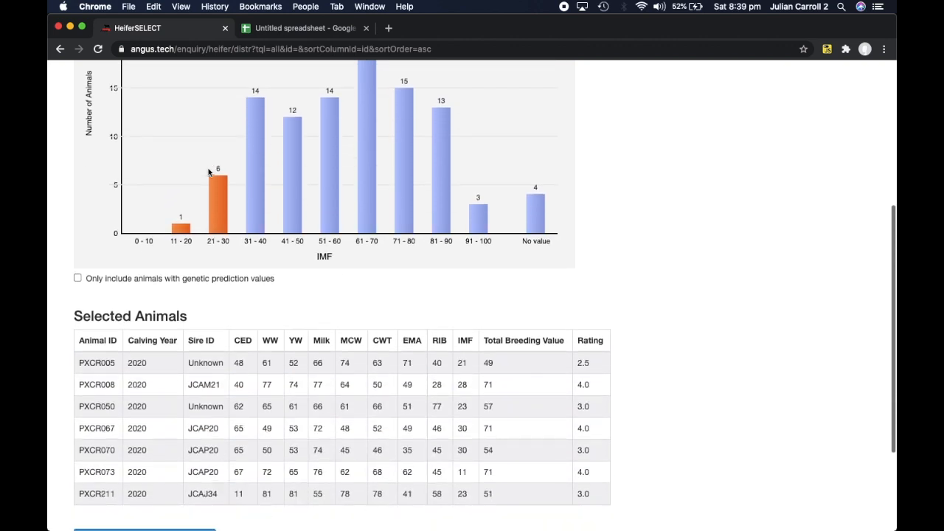
pyautogui.scroll(-2, 208, 169)
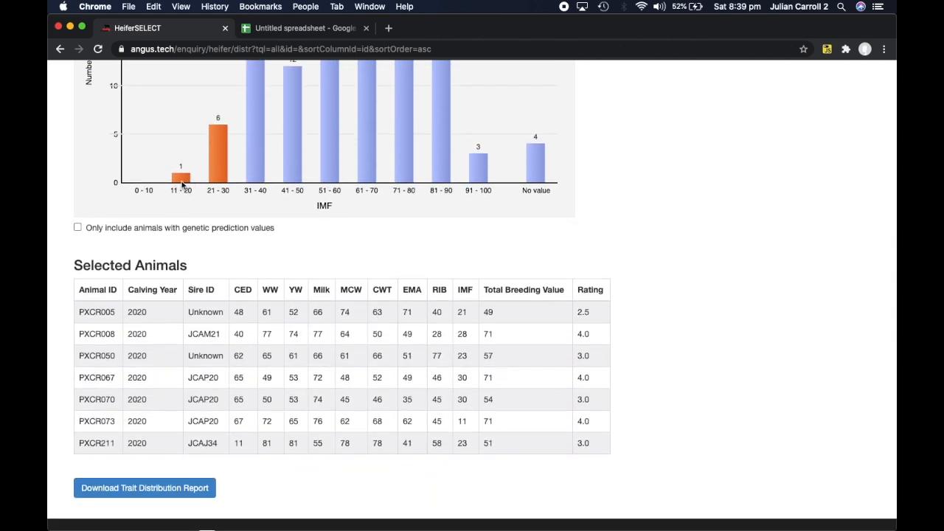
# Add the 31–40 IMF range to the selection, review the listed animals, and clear the selection
pyautogui.click(252, 173)
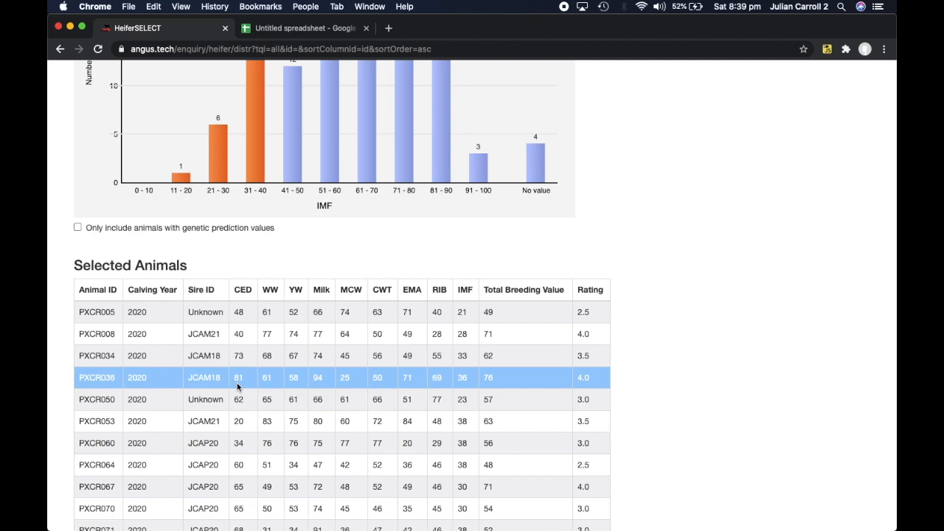
pyautogui.scroll(-10, 237, 384)
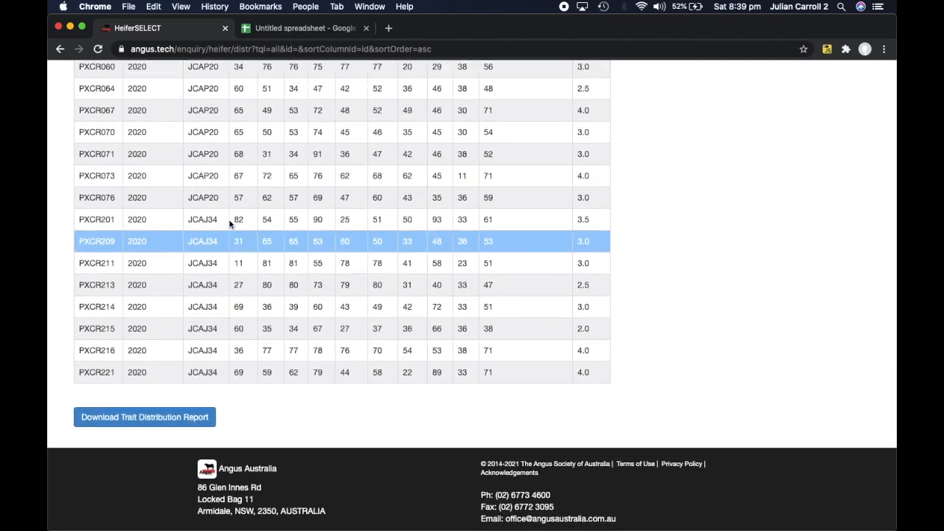
pyautogui.scroll(15, 230, 223)
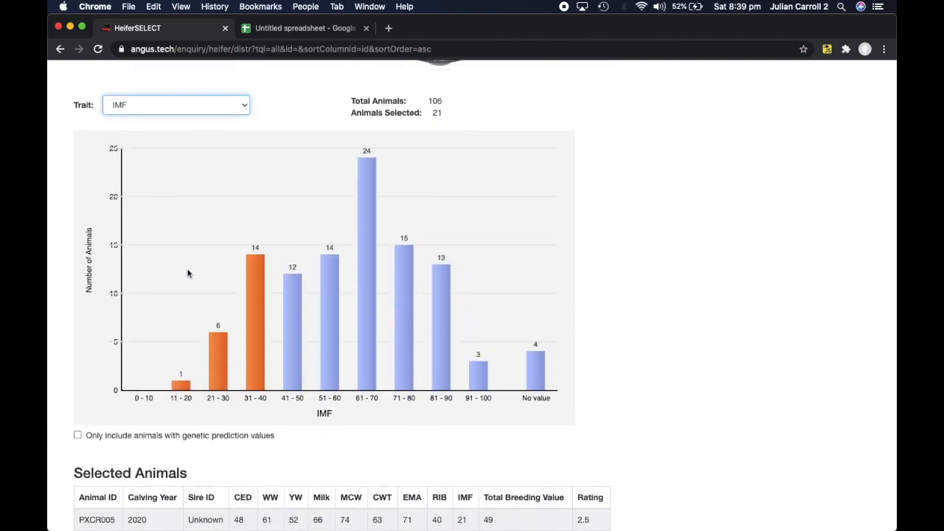
pyautogui.click(199, 272)
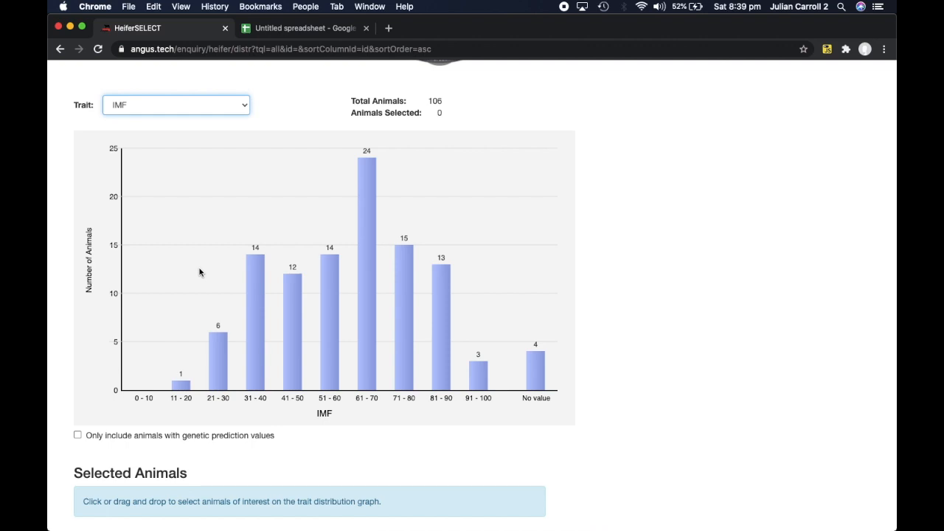
pyautogui.scroll(-3, 199, 272)
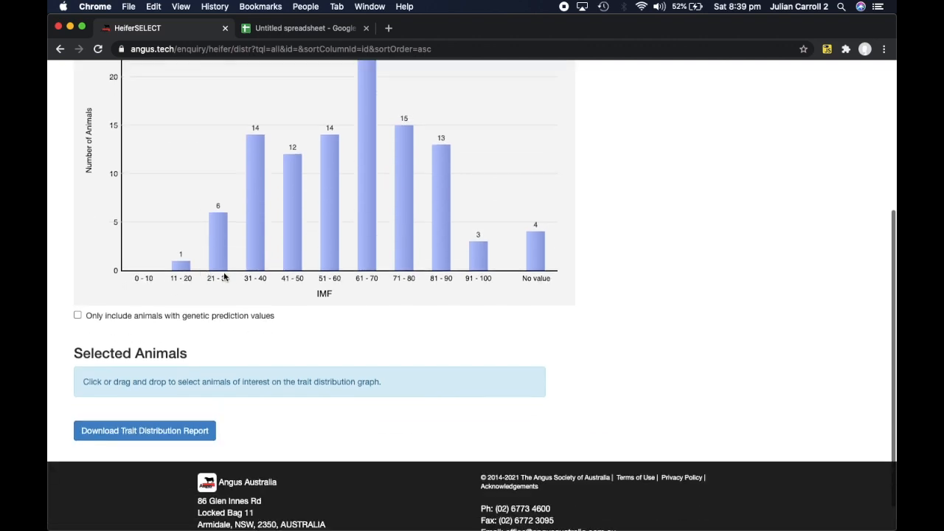
pyautogui.scroll(5, 228, 258)
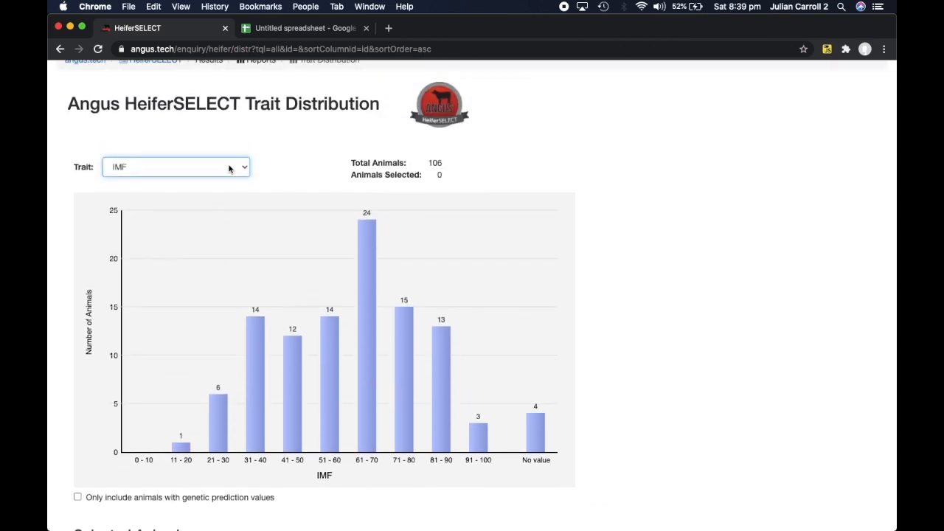
# Switch the distribution chart to Yearling Weight and review the animal in the 21–30 range
pyautogui.click(228, 168)
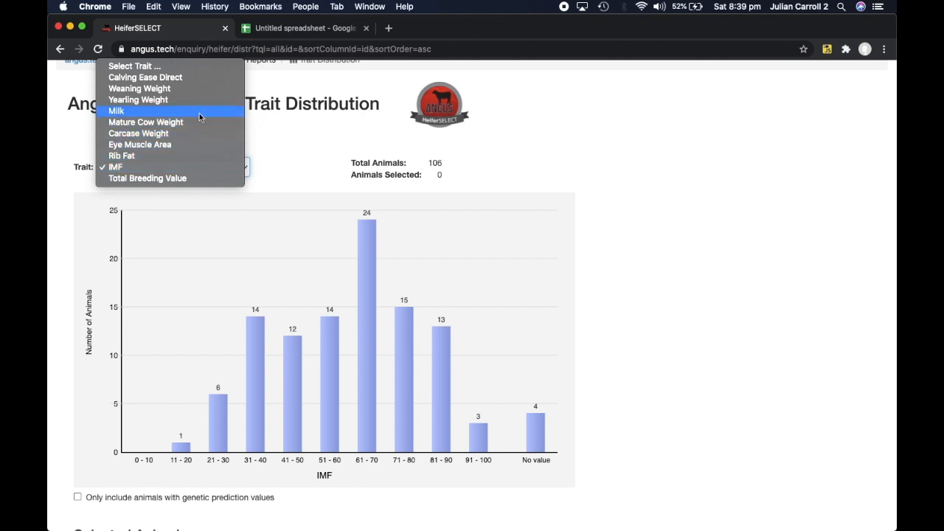
pyautogui.click(198, 101)
pyautogui.scroll(-4, 375, 293)
pyautogui.click(223, 304)
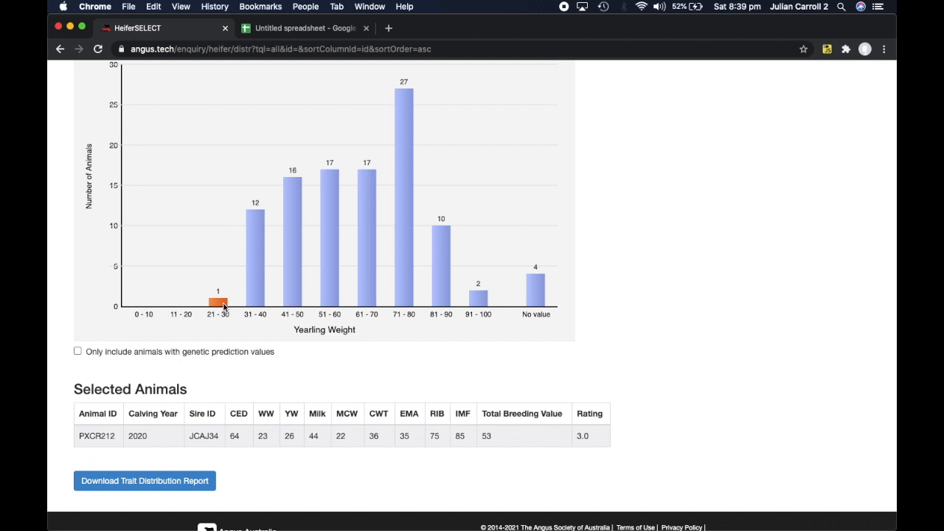
pyautogui.scroll(-1, 362, 354)
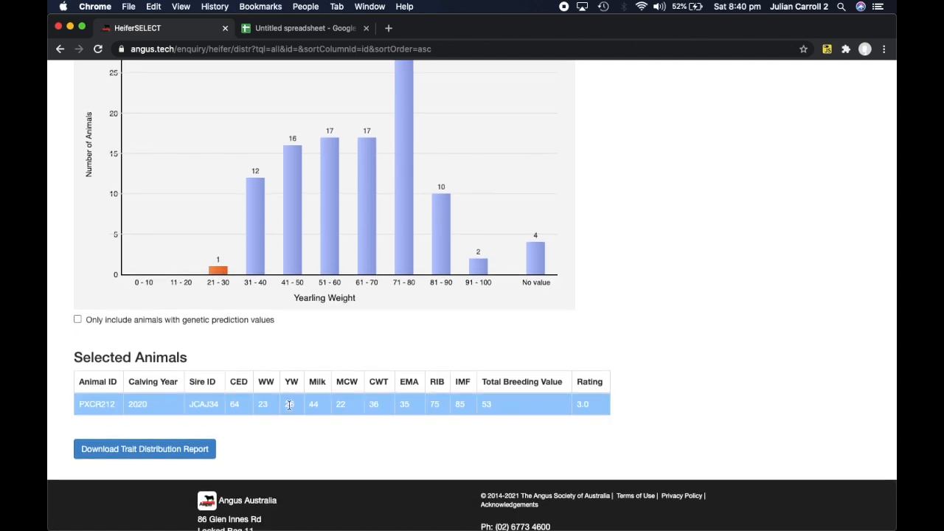
# Chart the trait distribution for Mature Cow Weight, review the 21–30 range, and clear the animal selection
pyautogui.scroll(6, 218, 188)
pyautogui.click(202, 219)
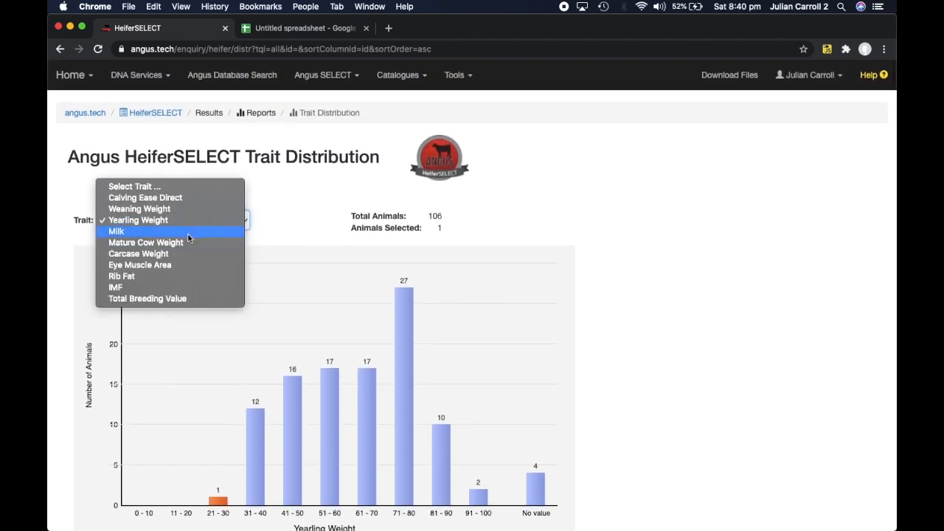
pyautogui.click(181, 245)
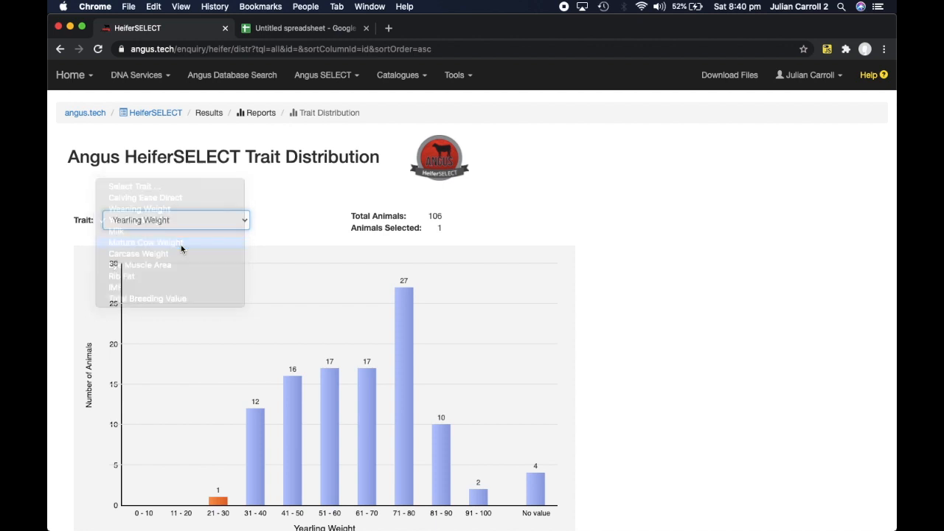
pyautogui.scroll(-3, 259, 331)
pyautogui.scroll(4, 257, 332)
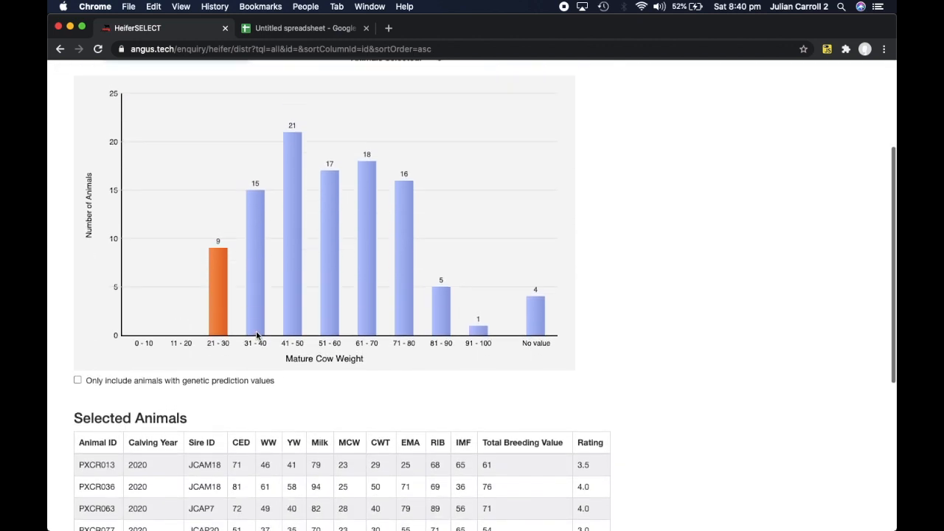
pyautogui.scroll(-2, 411, 349)
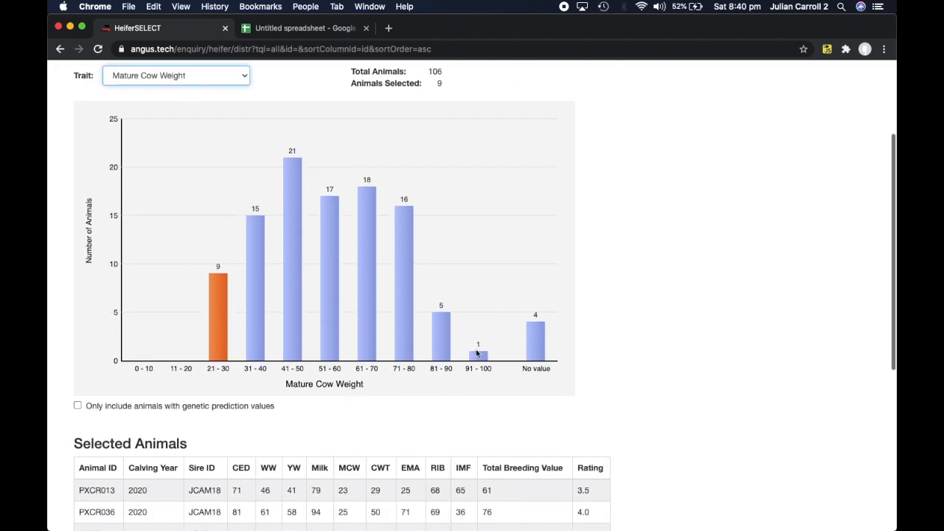
pyautogui.keyDown('shift'); pyautogui.click(483, 357); pyautogui.keyUp('shift')
pyautogui.click(487, 323)
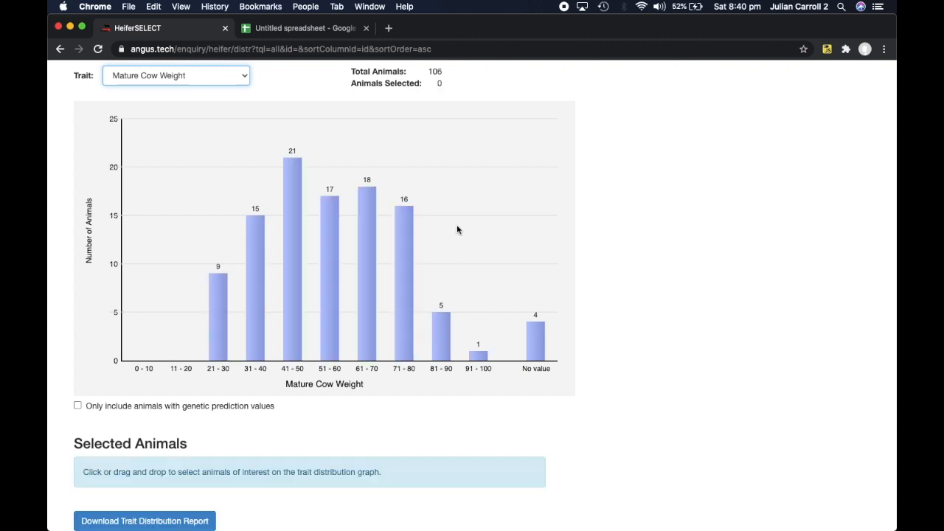
# Select the 91–100 and 81–90 Mature Cow Weight ranges, review the listed animals, and clear the selection
pyautogui.click(477, 356)
pyautogui.scroll(-2, 475, 307)
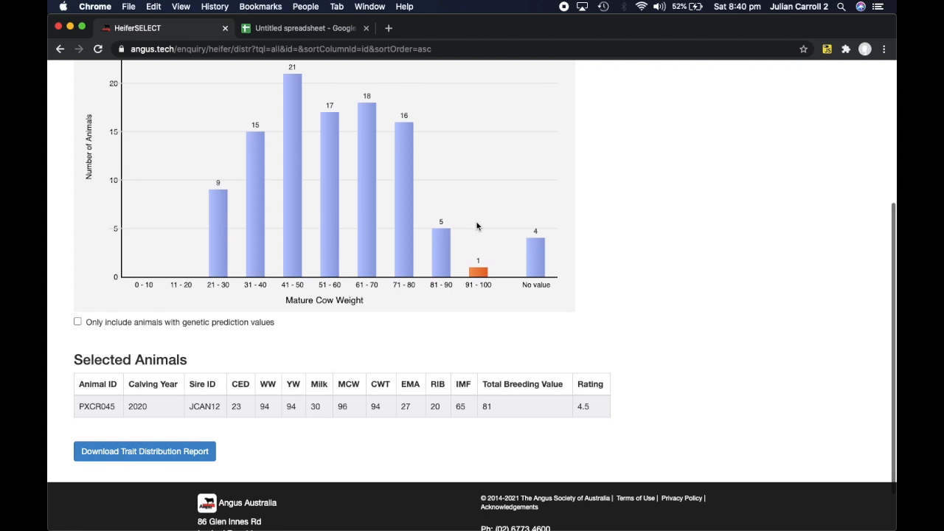
pyautogui.click(442, 255)
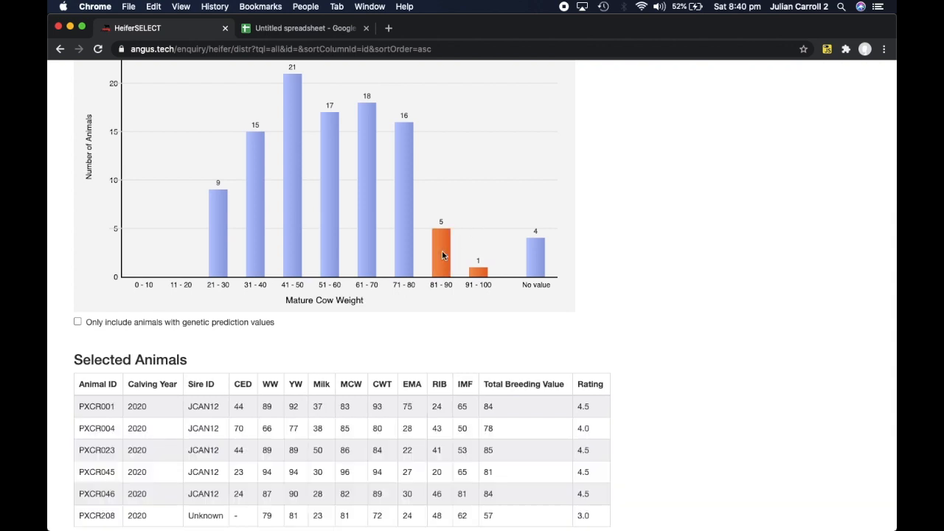
pyautogui.click(500, 199)
pyautogui.scroll(4, 502, 197)
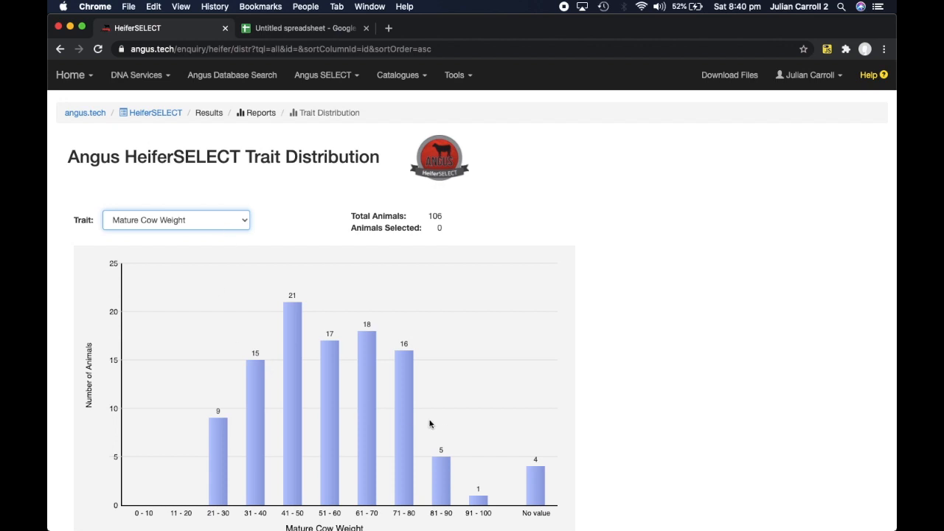
pyautogui.click(243, 226)
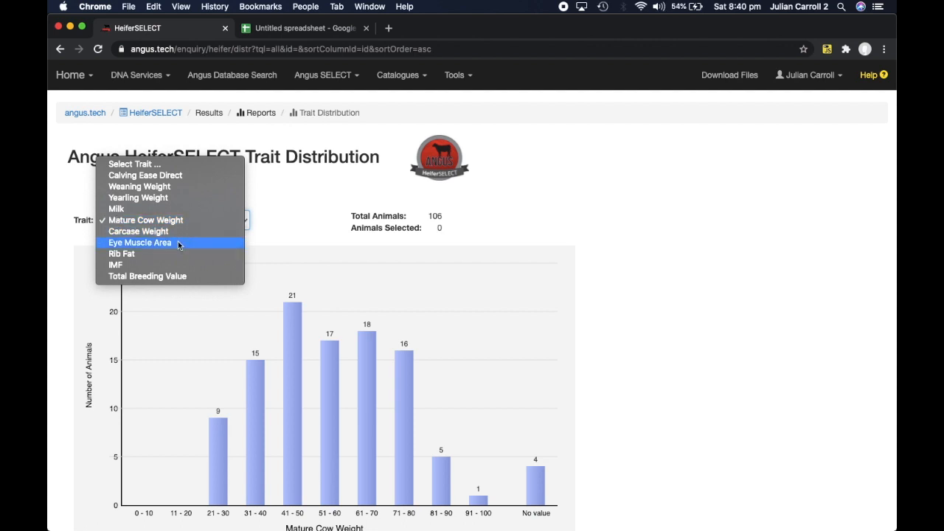
pyautogui.click(594, 224)
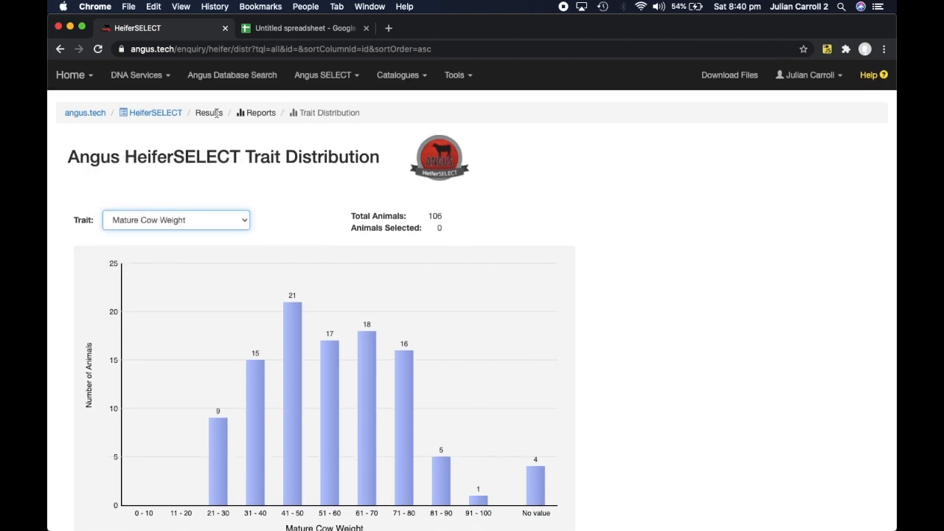
# Return through the Report Centre to the search results and display them in the Essentials layout
pyautogui.click(61, 49)
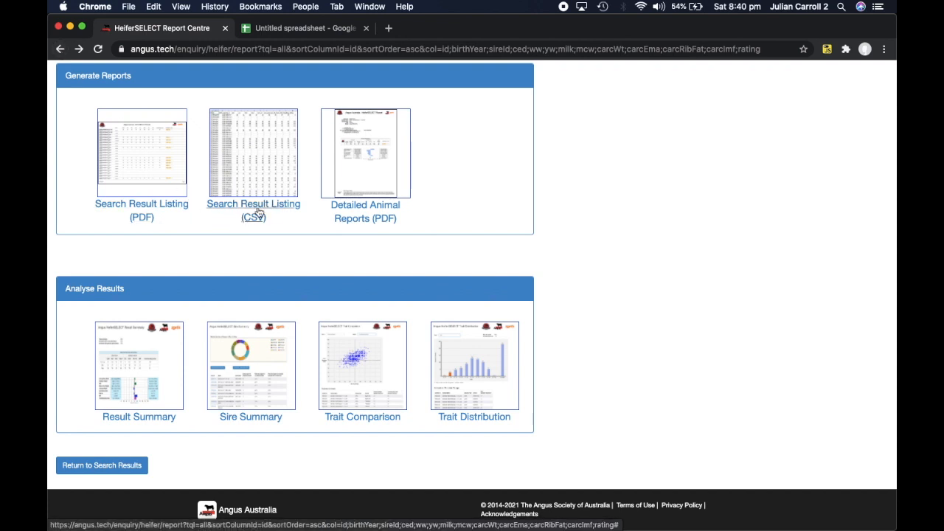
pyautogui.scroll(5, 261, 224)
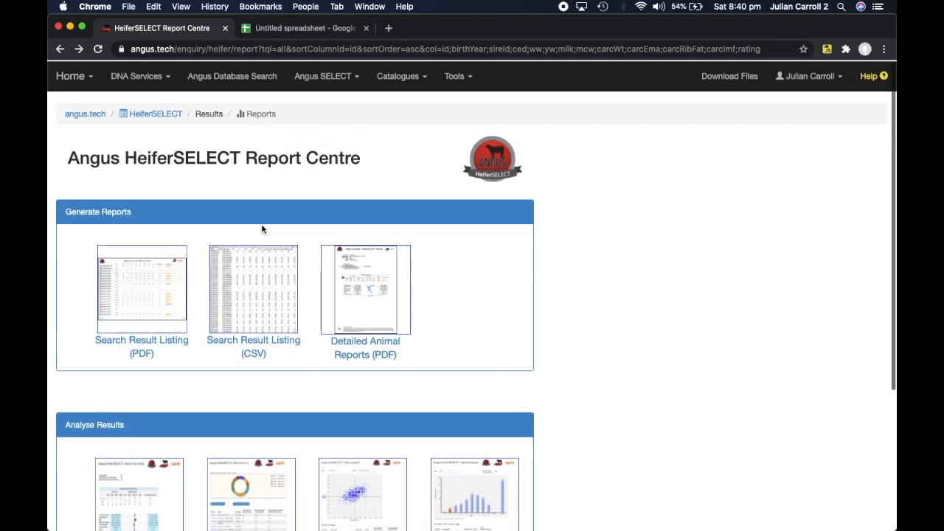
pyautogui.click(61, 50)
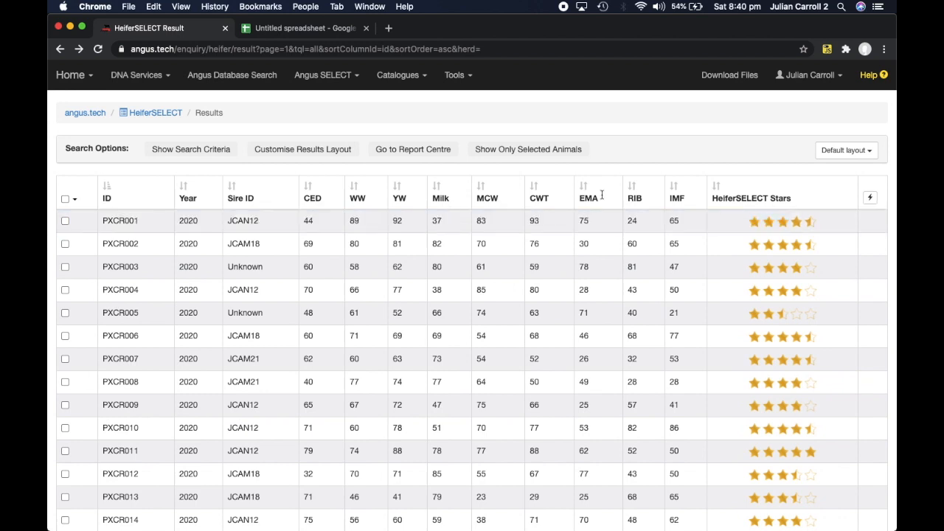
pyautogui.click(868, 153)
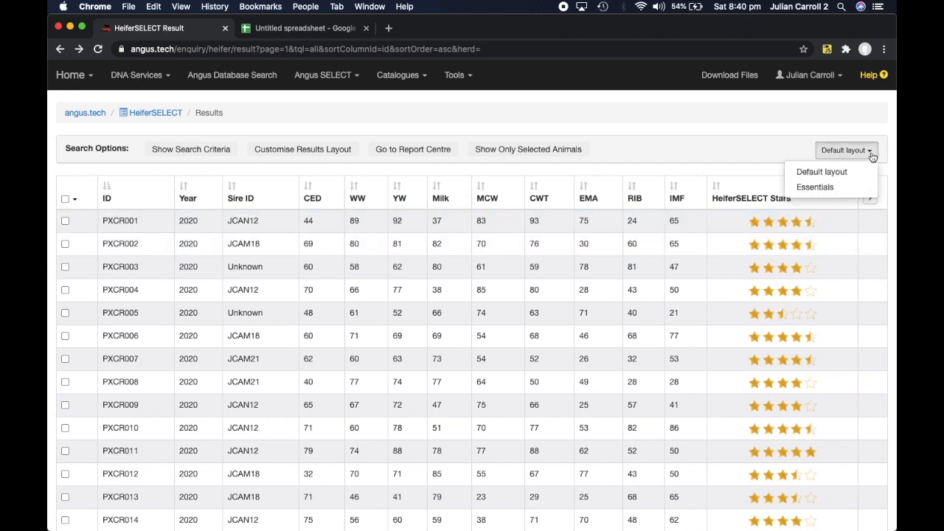
pyautogui.click(825, 188)
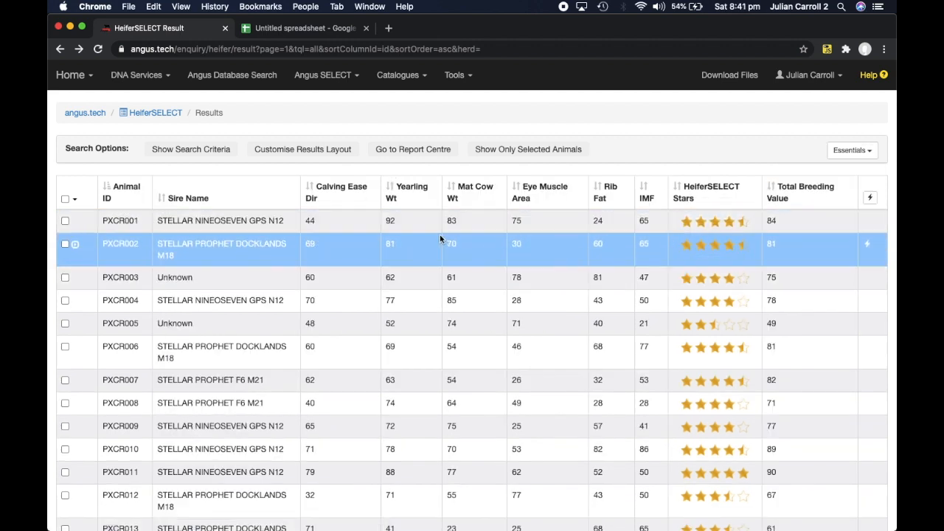
# Start customising a new results layout and add the Calving Ease Dir, Yearling Wt and Mat Cow Wt columns
pyautogui.click(295, 152)
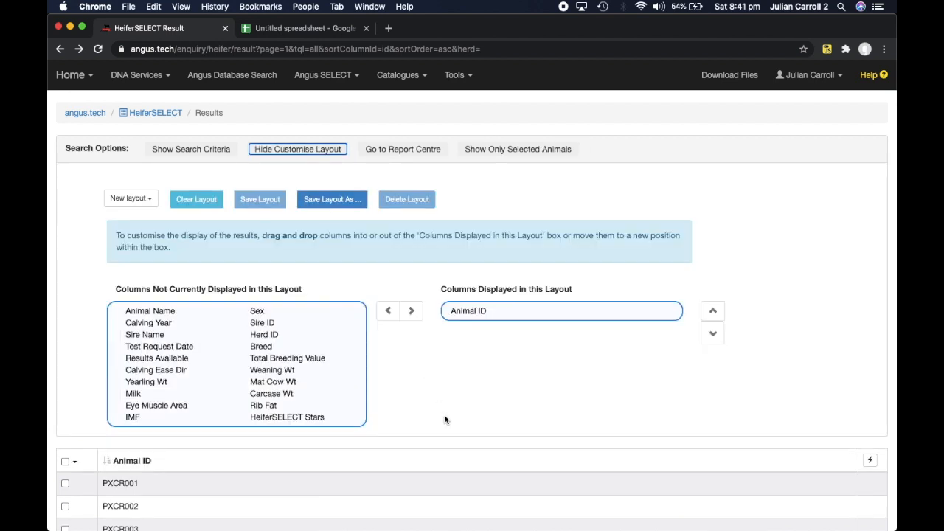
pyautogui.scroll(-1, 445, 420)
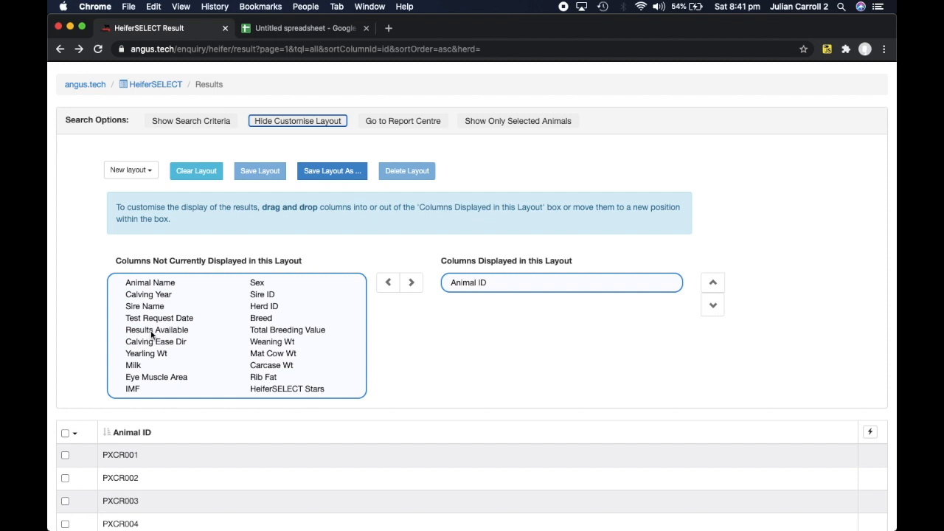
pyautogui.click(148, 343)
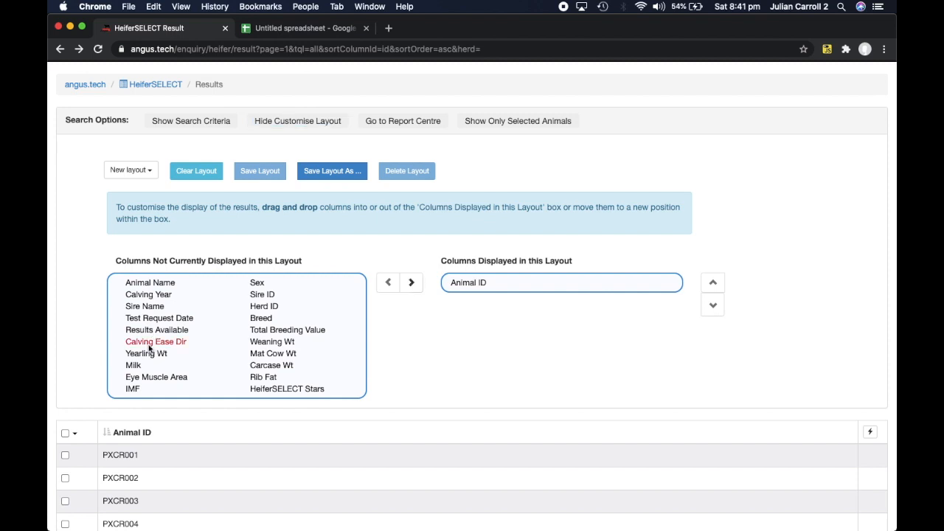
pyautogui.click(411, 282)
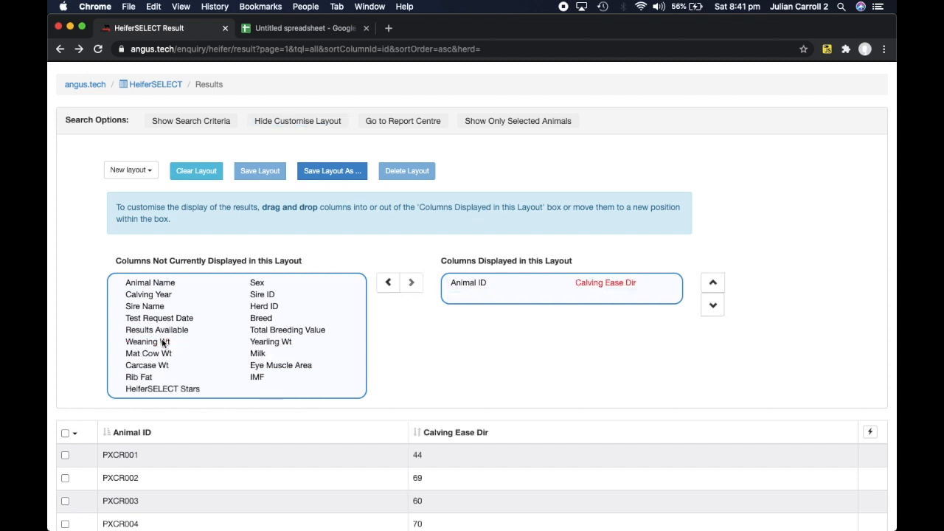
pyautogui.click(270, 341)
pyautogui.click(412, 283)
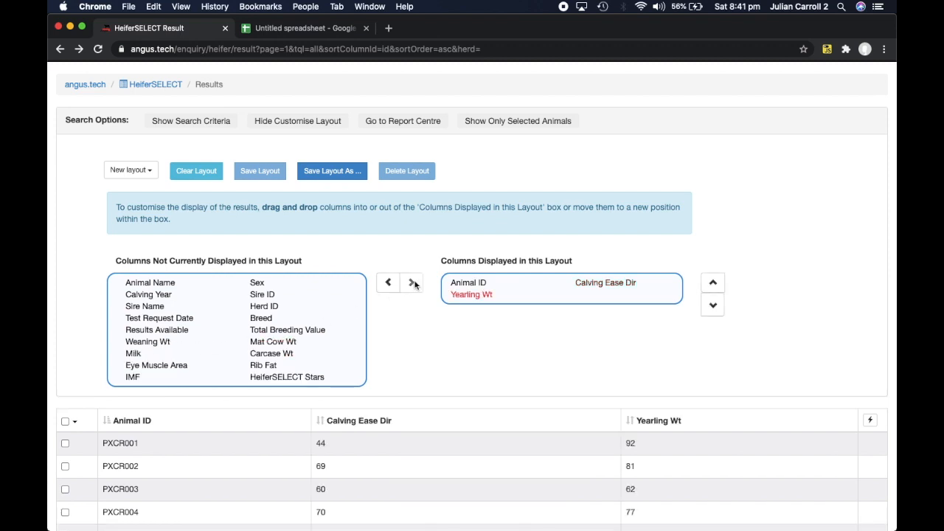
pyautogui.click(267, 343)
pyautogui.click(414, 282)
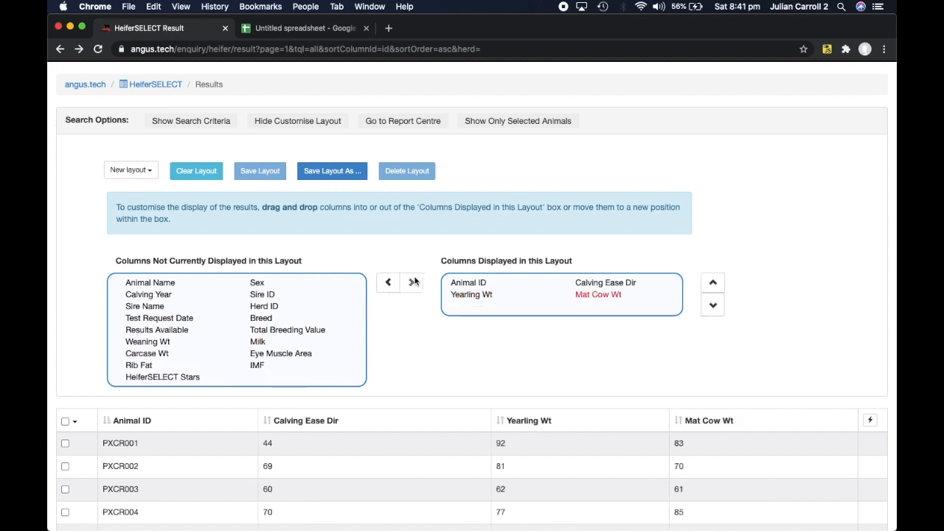
# Add the Total Breeding Value, Eye Muscle Area, Rib Fat and IMF columns to the new layout
pyautogui.click(286, 331)
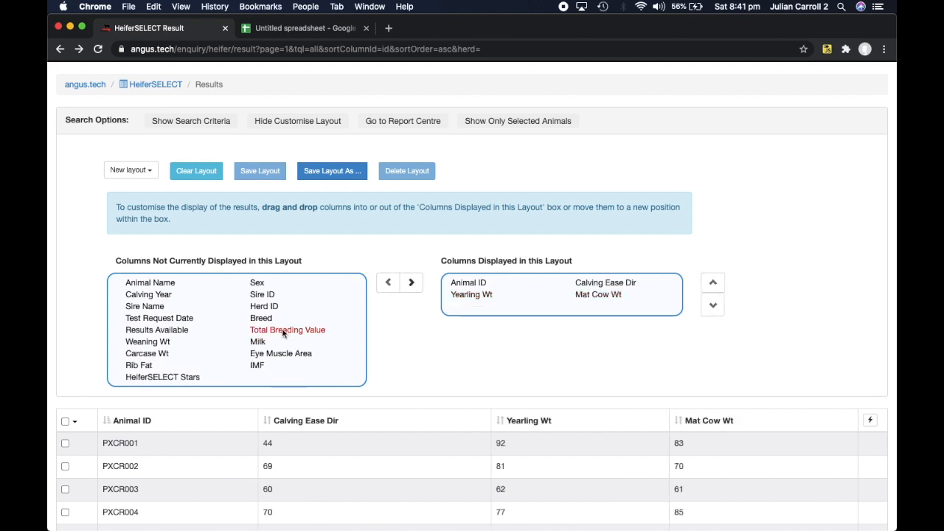
pyautogui.click(414, 283)
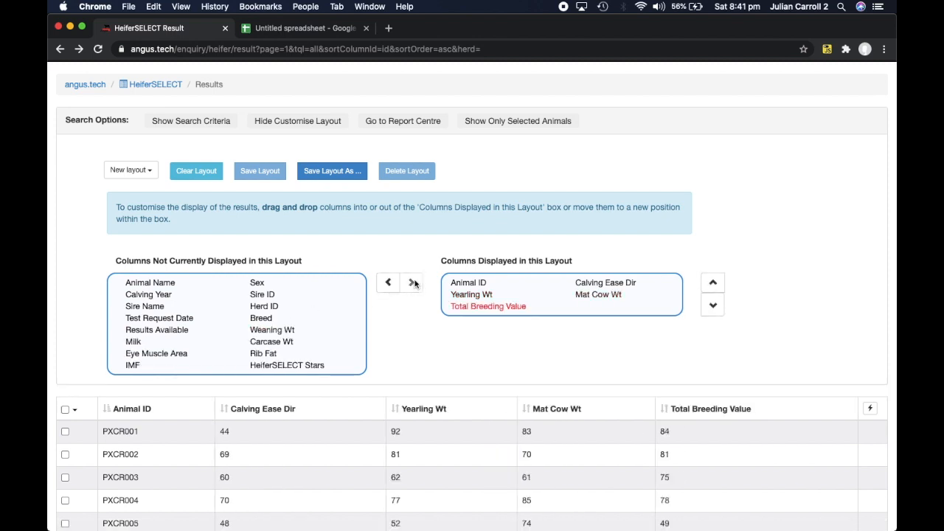
pyautogui.click(146, 357)
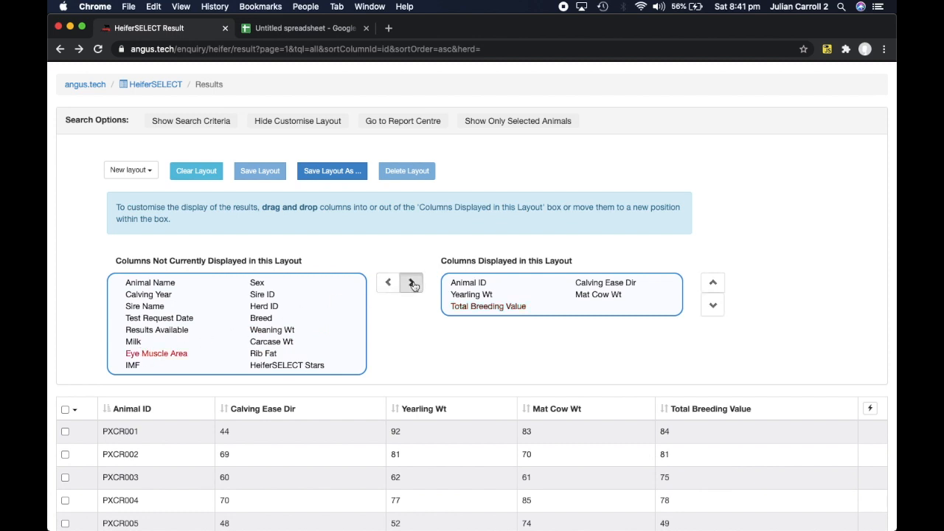
pyautogui.click(413, 284)
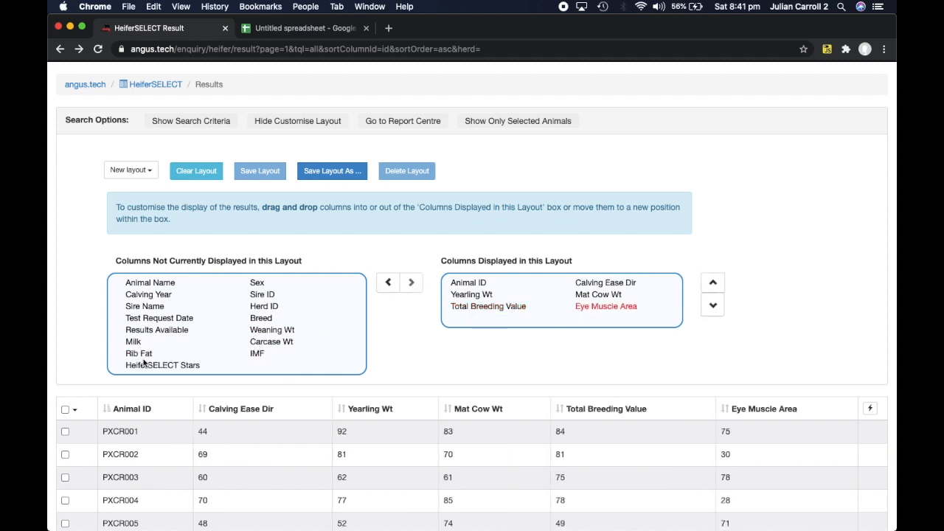
pyautogui.click(147, 357)
pyautogui.click(411, 286)
pyautogui.click(131, 354)
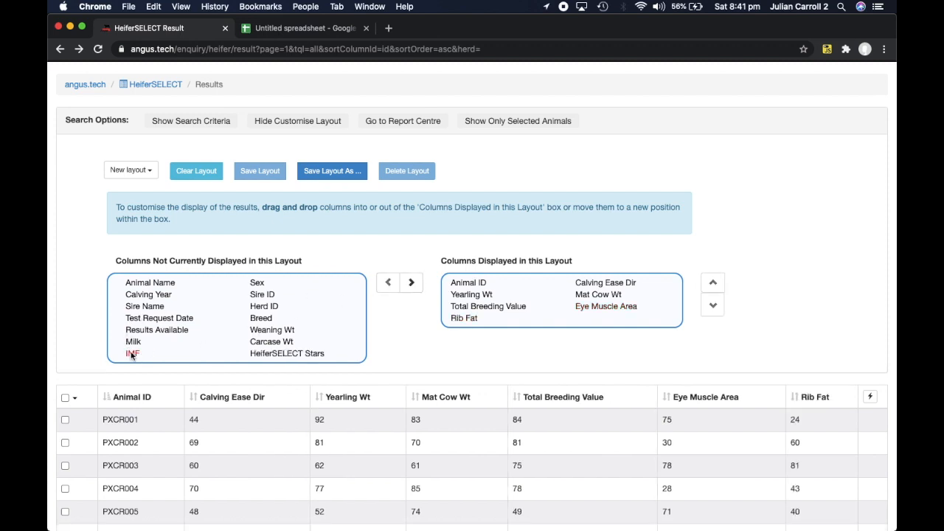
pyautogui.click(411, 285)
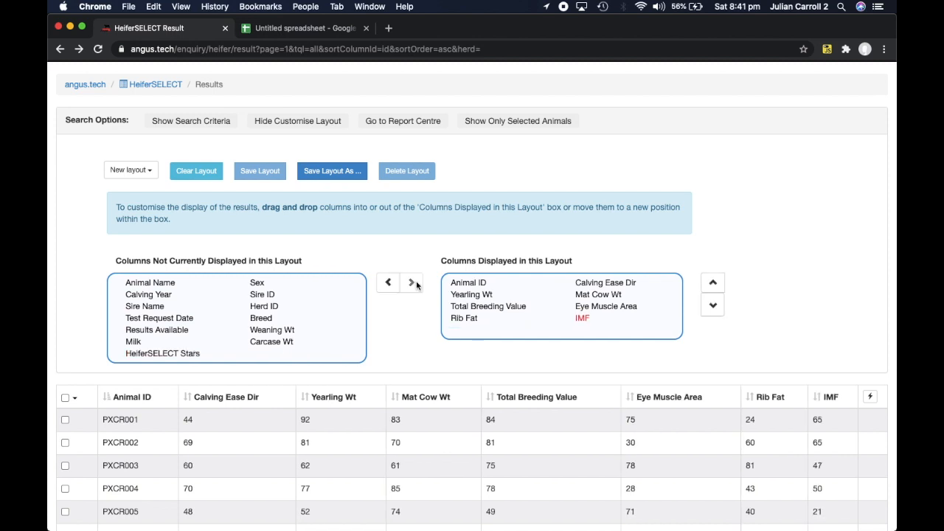
# Move the Total Breeding Value column to the last position in the layout and review the results table
pyautogui.click(489, 308)
pyautogui.click(713, 309)
pyautogui.click(713, 308)
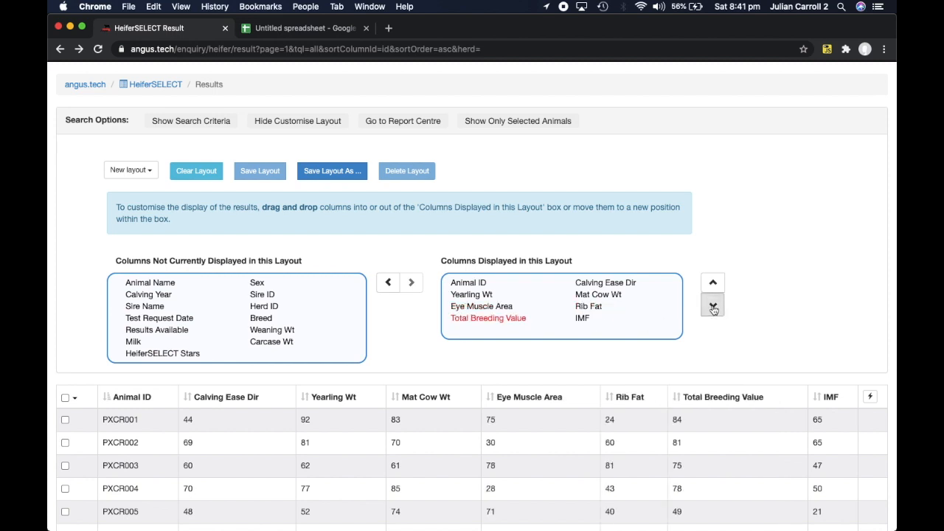
pyautogui.click(713, 308)
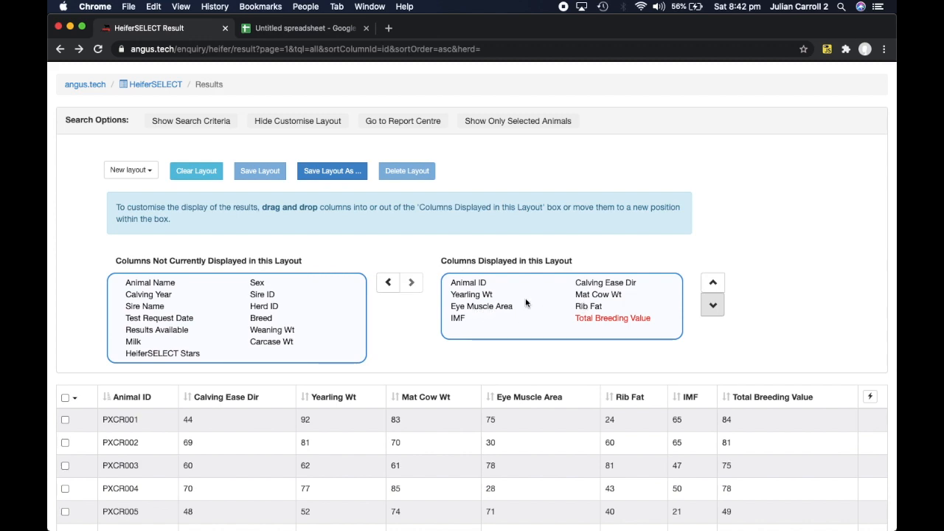
pyautogui.scroll(-5, 827, 303)
pyautogui.click(501, 333)
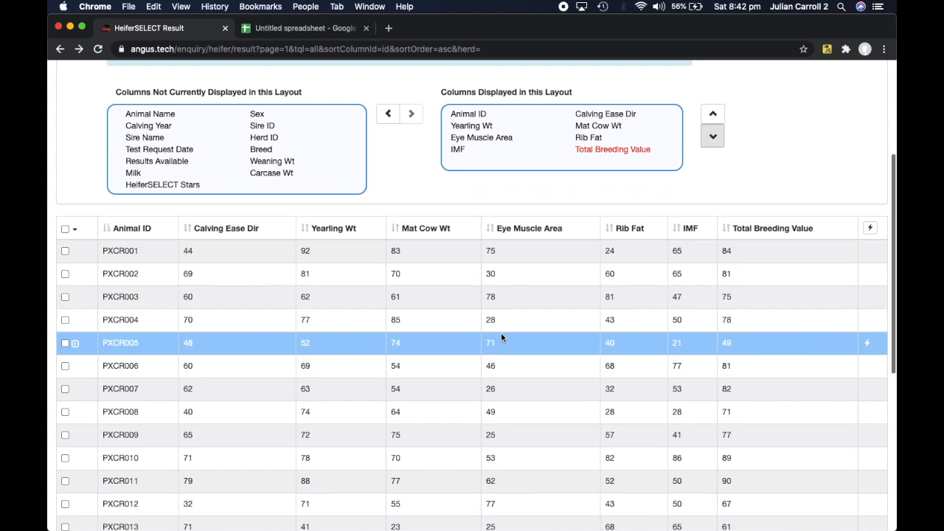
pyautogui.scroll(6, 502, 335)
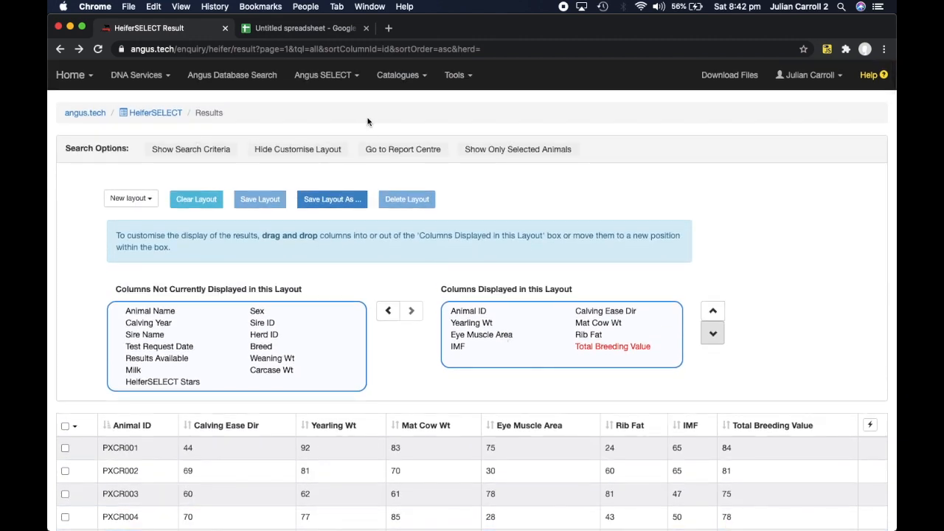
# Save the customised results layout under the name "Export data"
pyautogui.click(392, 150)
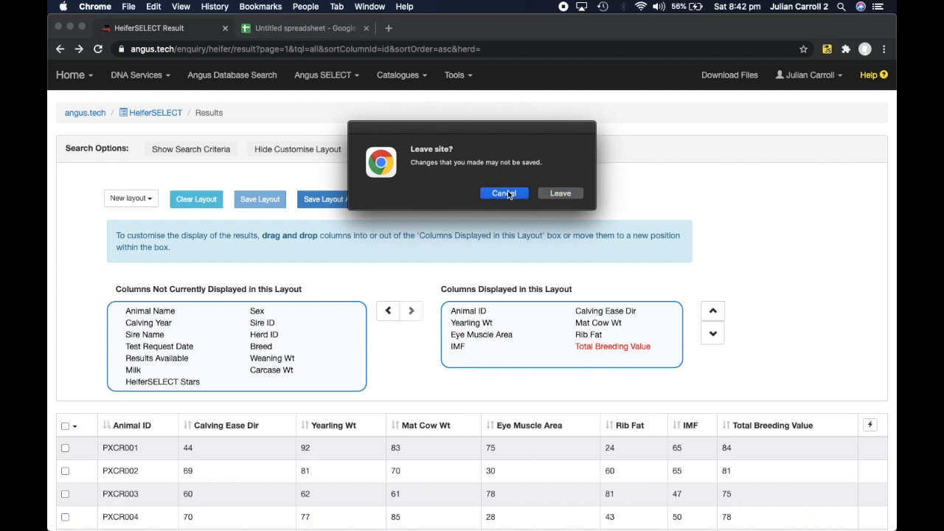
pyautogui.click(508, 192)
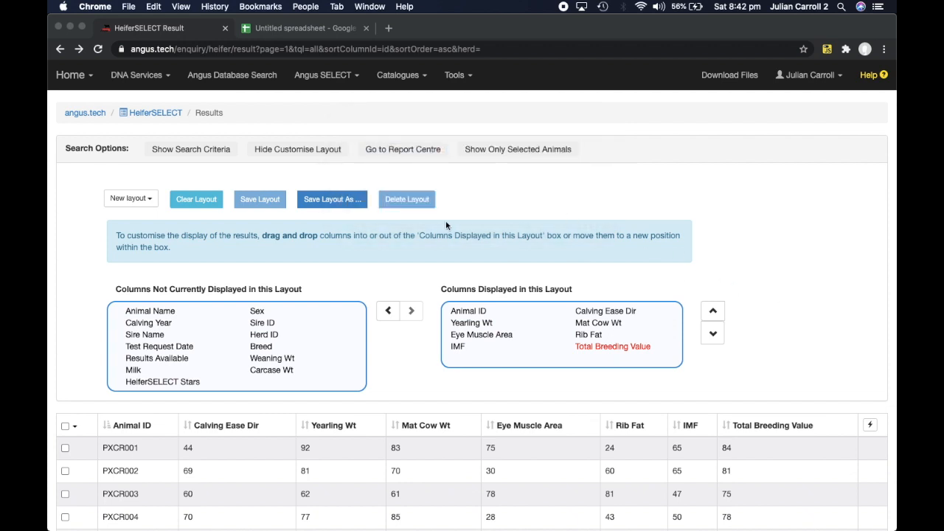
pyautogui.click(341, 202)
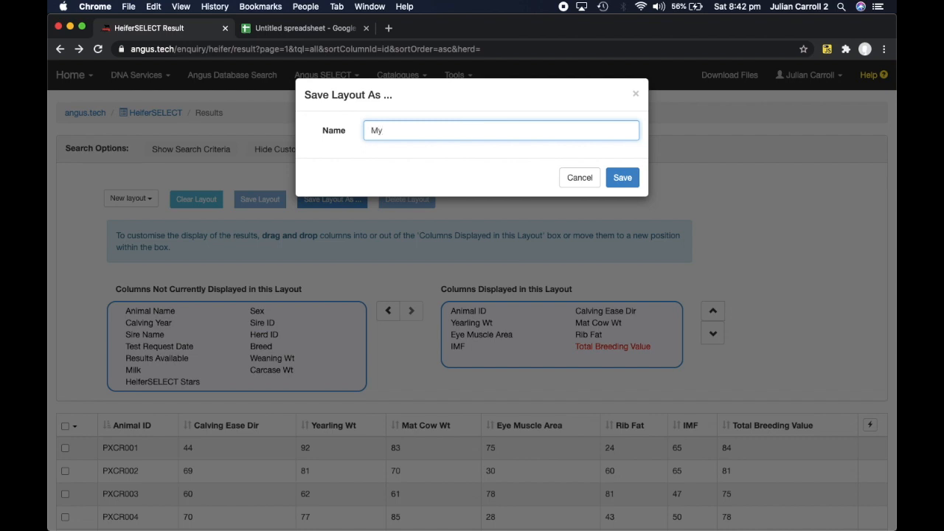
pyautogui.write('Export data')
pyautogui.click(623, 178)
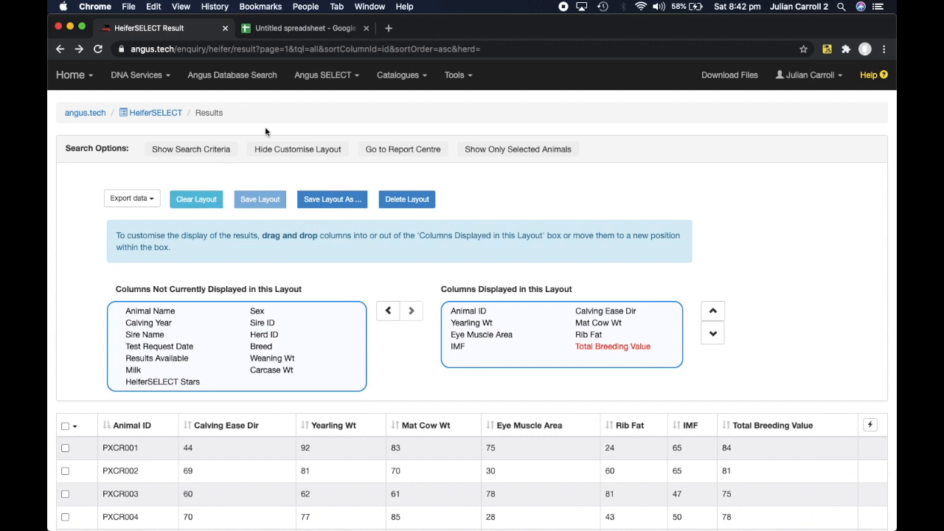
# Export the search result listing as CSV from the Report Centre and open the downloaded file in Excel
pyautogui.click(410, 152)
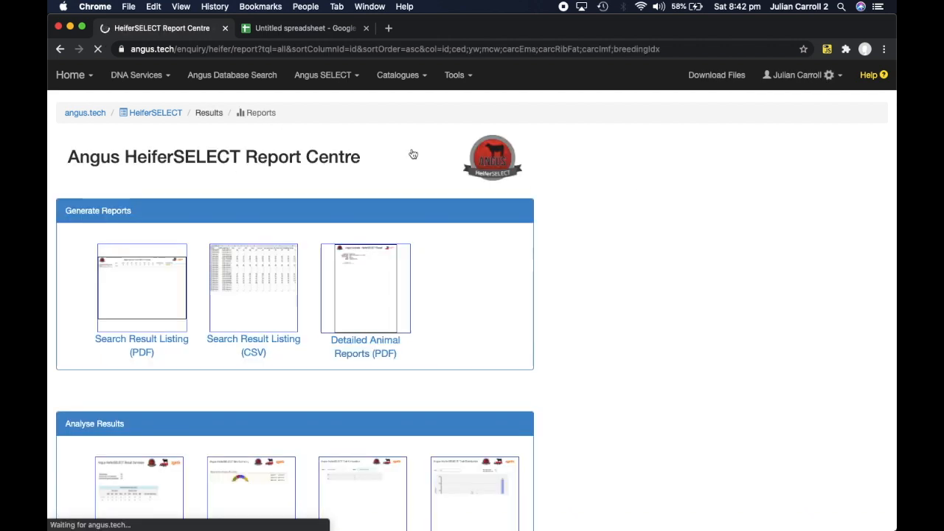
pyautogui.click(251, 316)
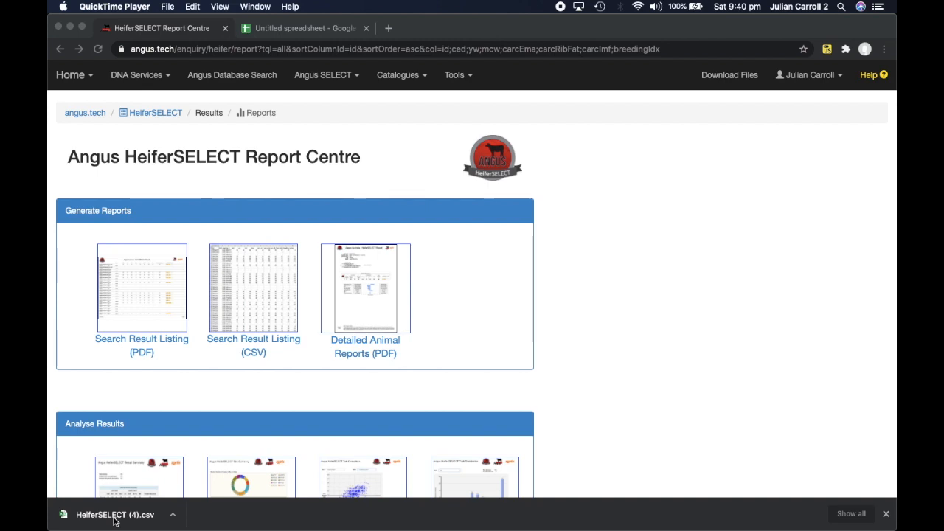
pyautogui.click(113, 516)
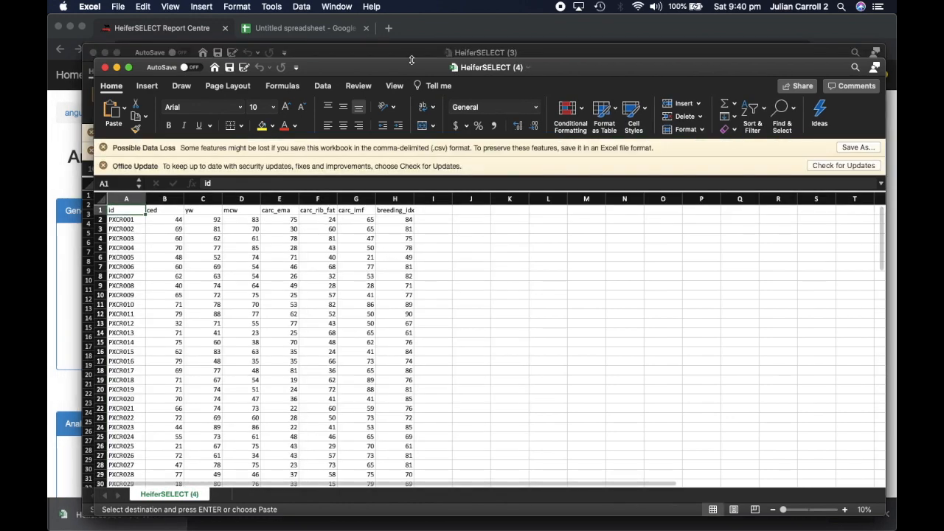
pyautogui.moveTo(413, 67); pyautogui.dragTo(384, 23)
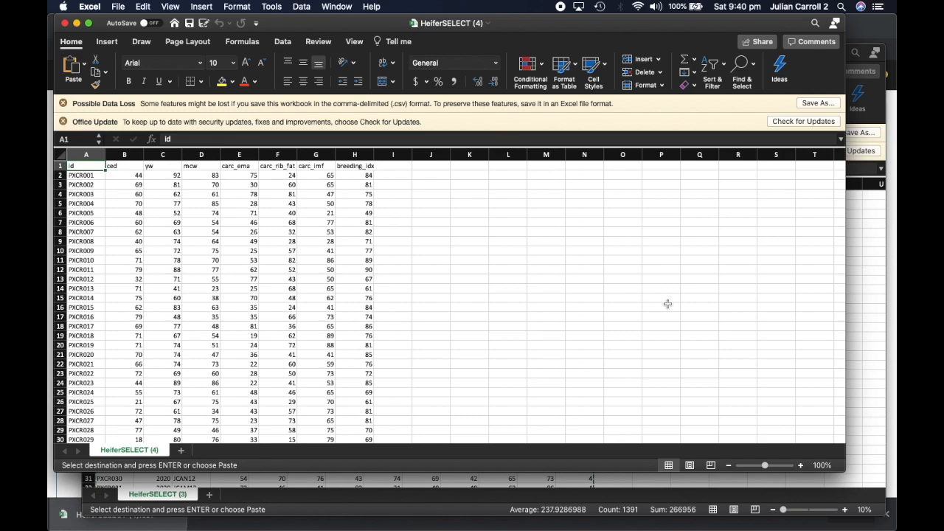
# Look through the exported heifer data and copy the whole table, cells A1 to H107
pyautogui.scroll(-10, 511, 322)
pyautogui.scroll(10, 511, 322)
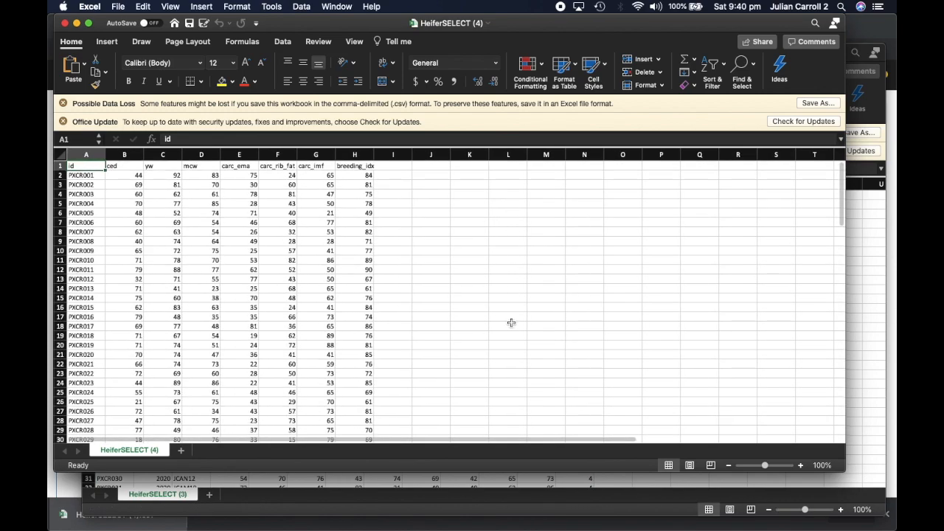
pyautogui.scroll(2, 511, 322)
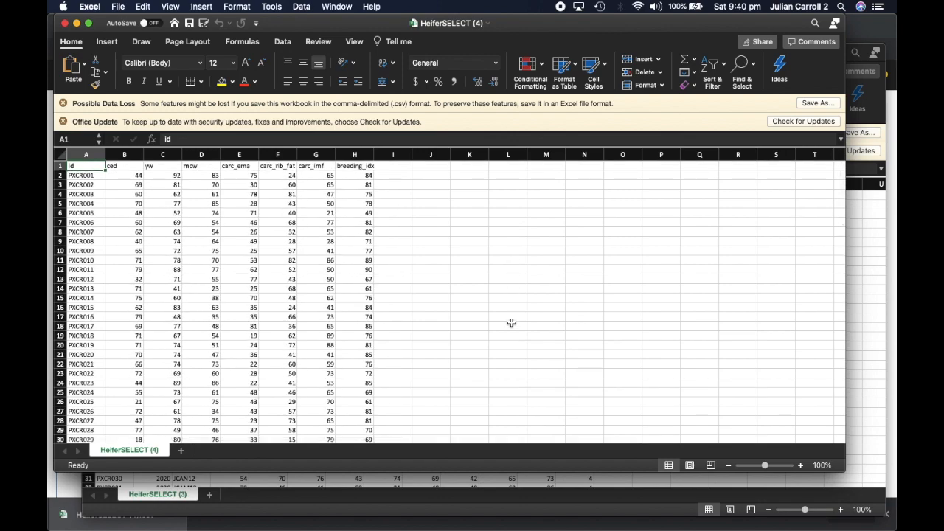
pyautogui.scroll(-20, 511, 322)
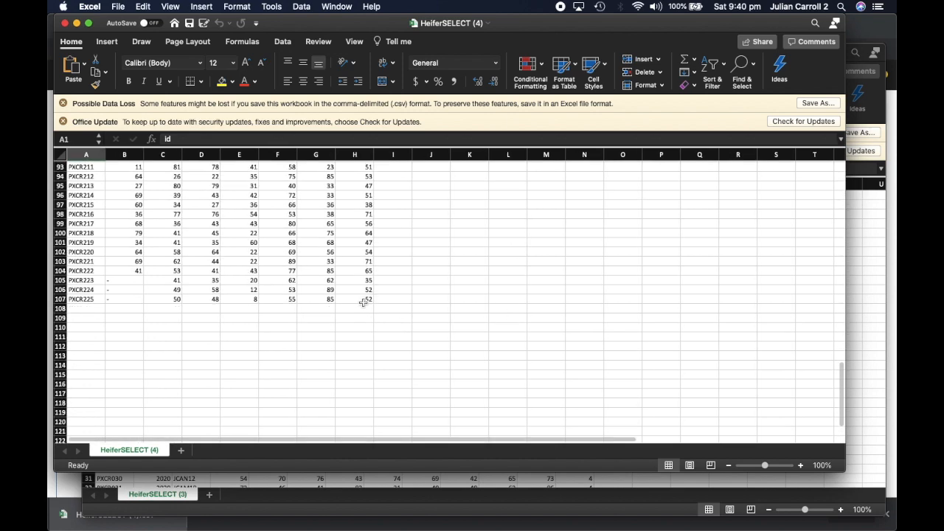
pyautogui.click(364, 299)
pyautogui.scroll(20, 364, 299)
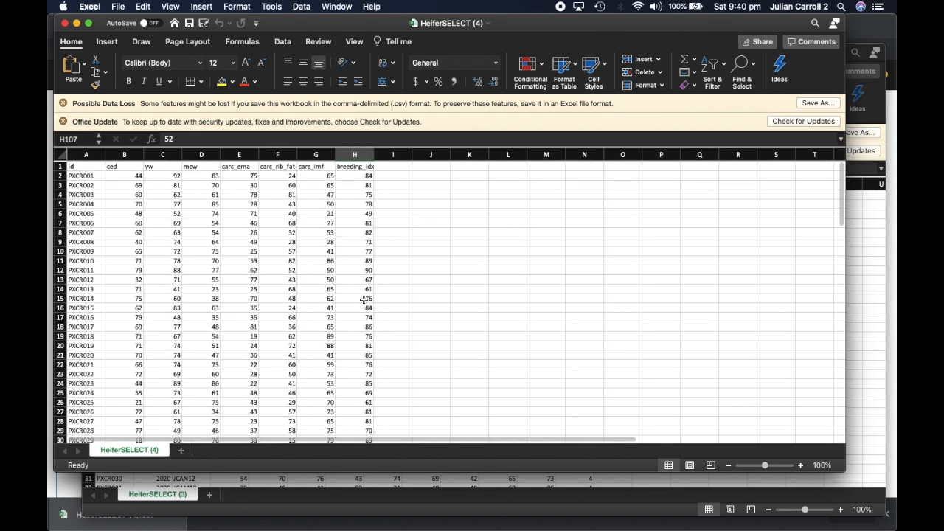
pyautogui.keyDown('shift'); pyautogui.click(86, 169); pyautogui.keyUp('shift')
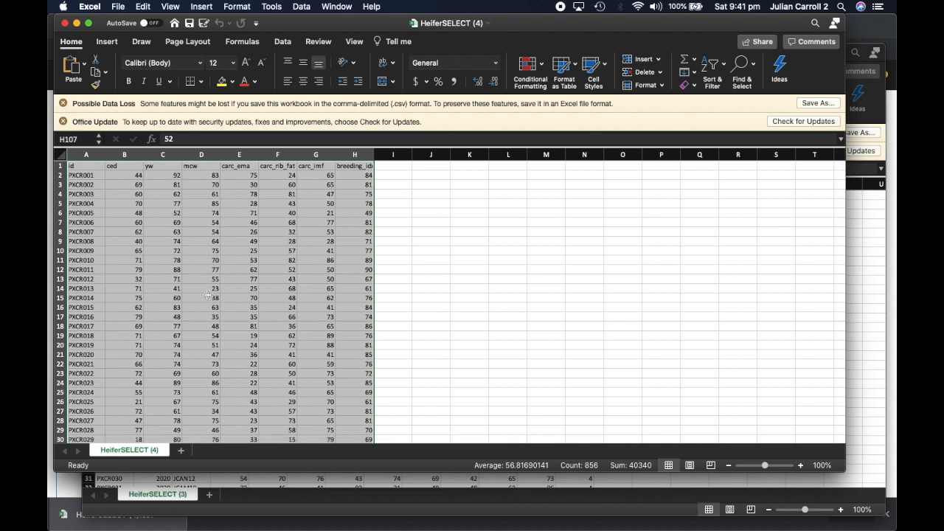
pyautogui.press('super+c')
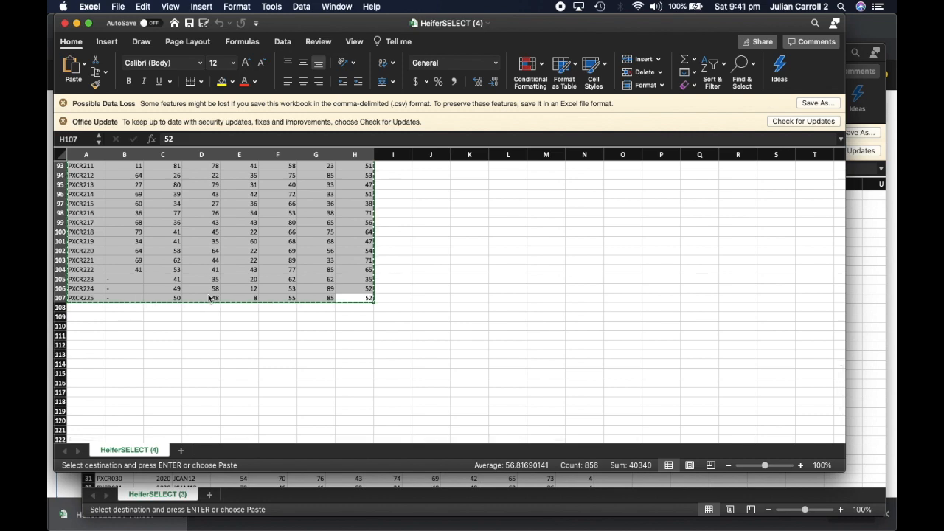
# Switch to the blank Google Sheets spreadsheet and paste the copied heifer data starting at cell A1
pyautogui.press('super+Tab')
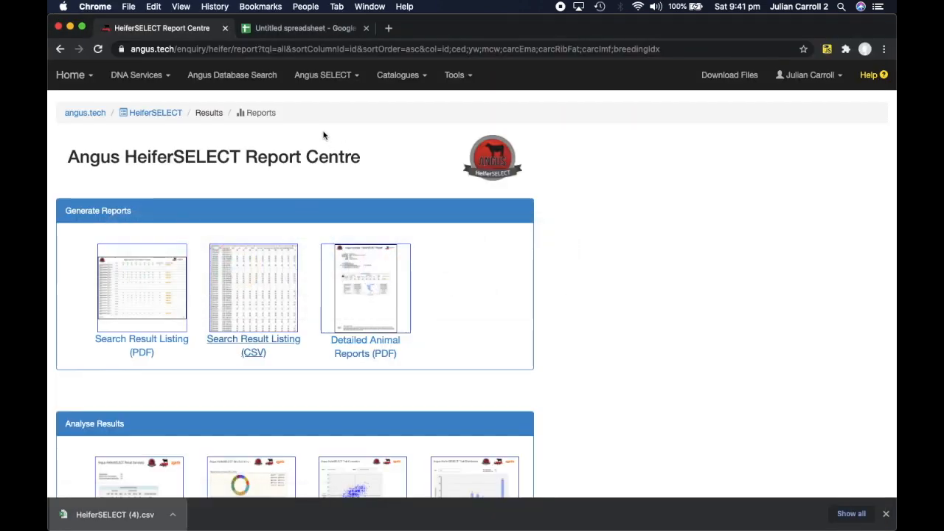
pyautogui.click(281, 28)
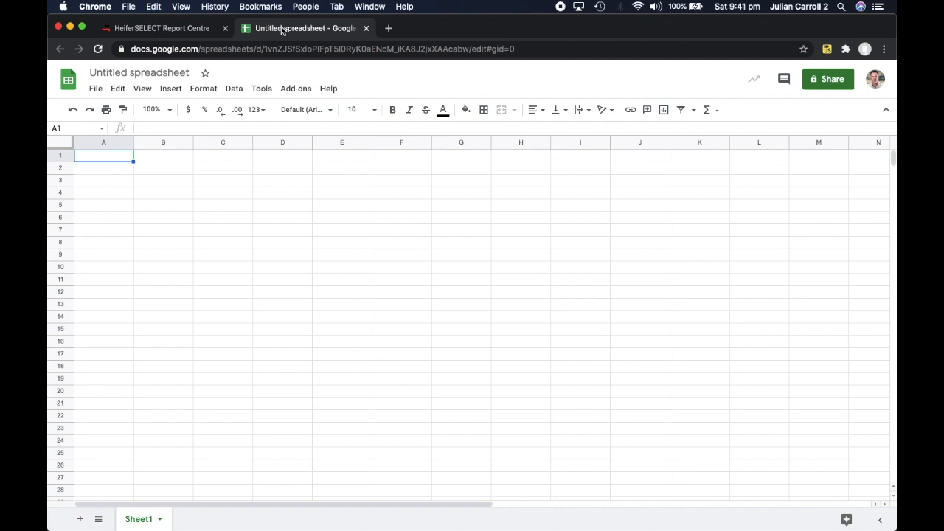
pyautogui.press('super+v')
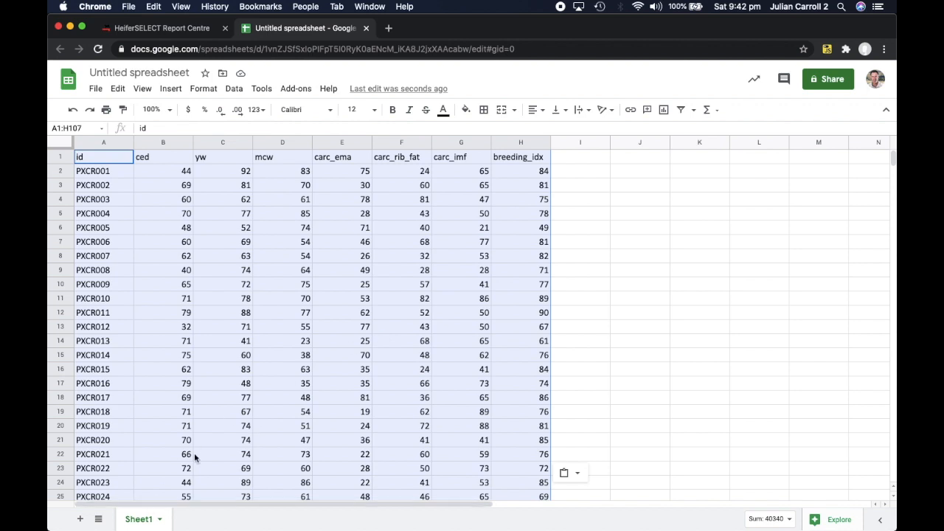
# Rename the sheet holding the pasted table as "data" and add a second, empty sheet
pyautogui.doubleClick(137, 520)
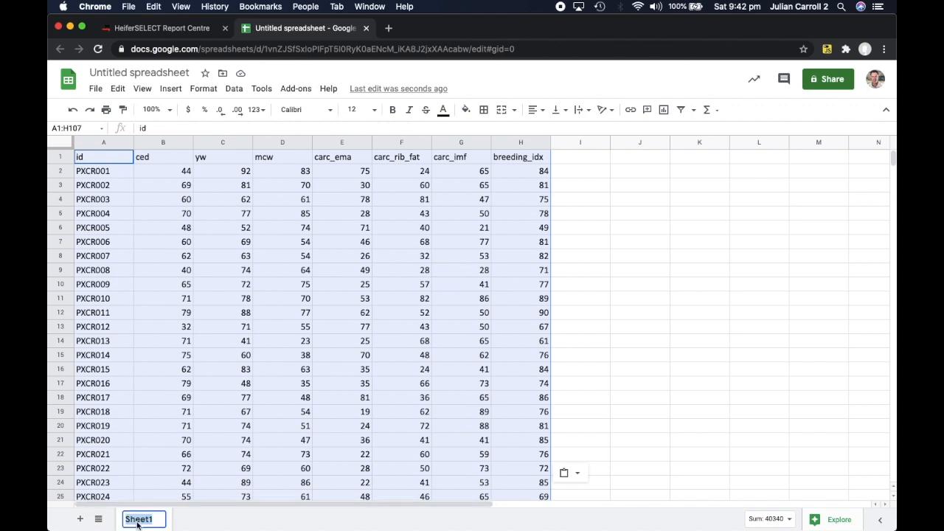
pyautogui.write('data')
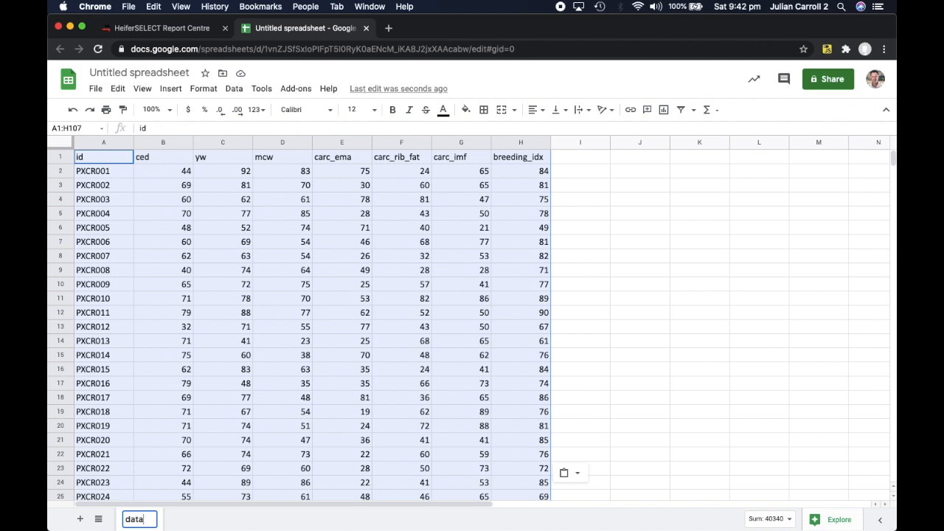
pyautogui.press('Return')
pyautogui.click(81, 519)
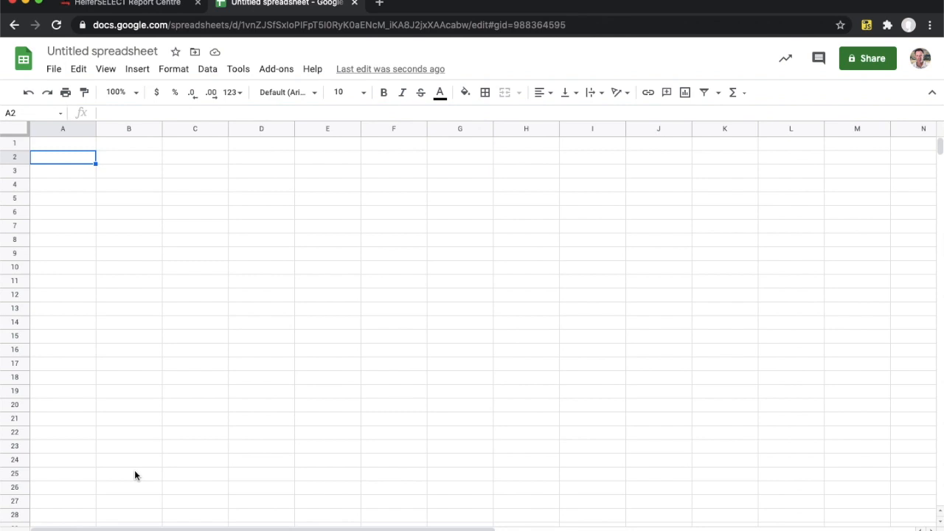
# Start a QUERY formula in cell A2 of the second sheet with range A1:H107 of the data sheet as its source
pyautogui.write('=')
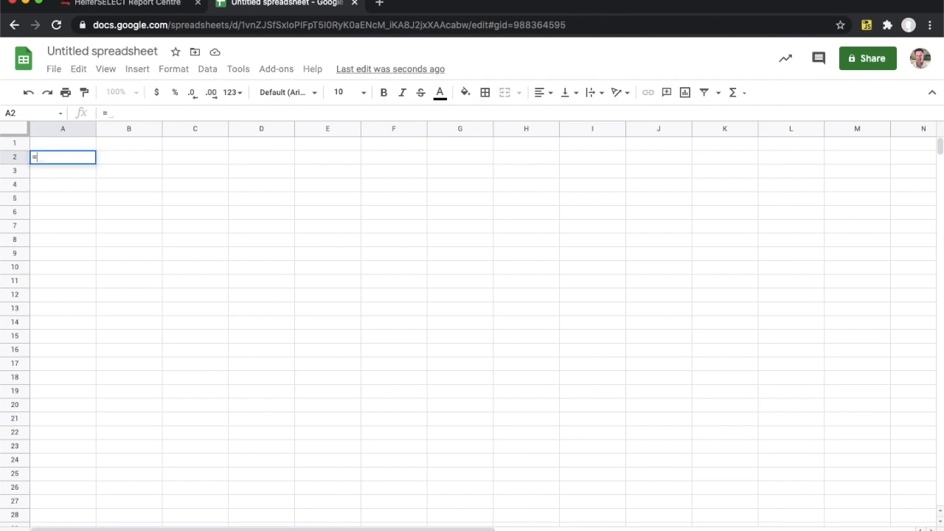
pyautogui.write('quert')
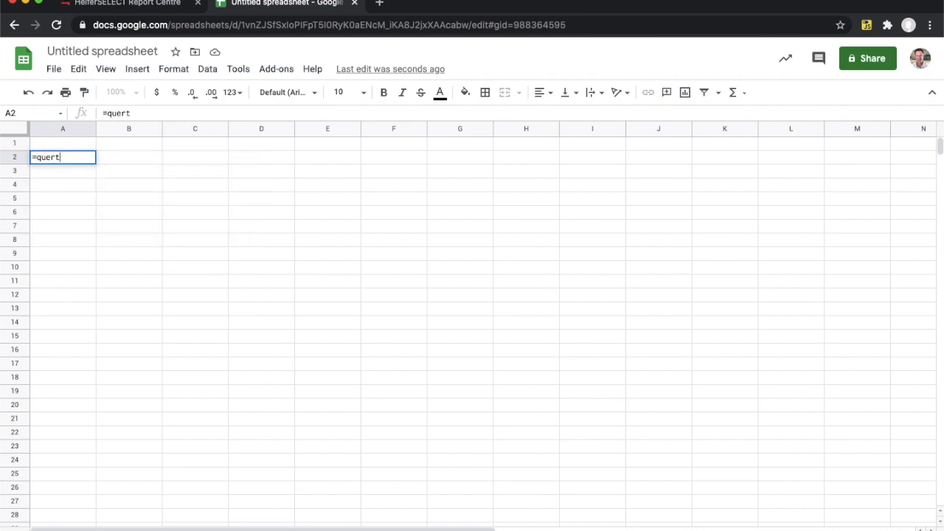
pyautogui.press('BackSpace')
pyautogui.write('y')
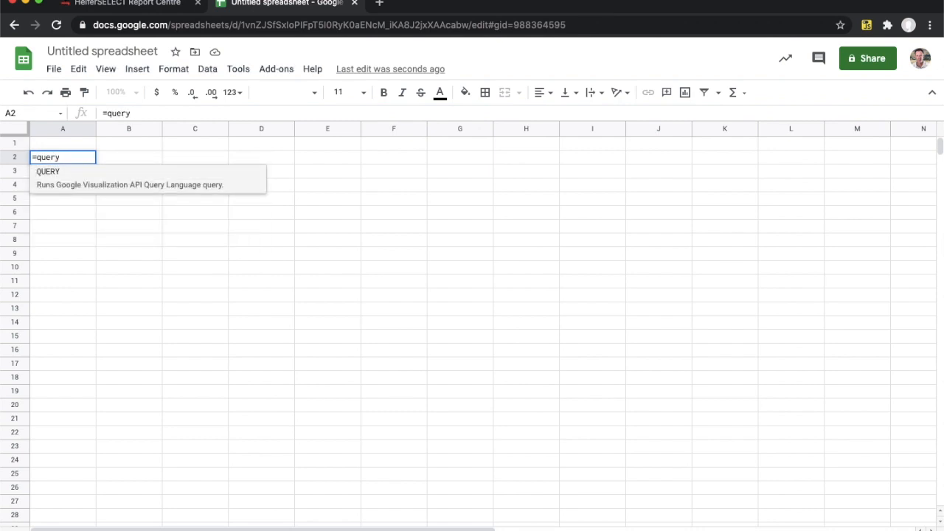
pyautogui.write('(')
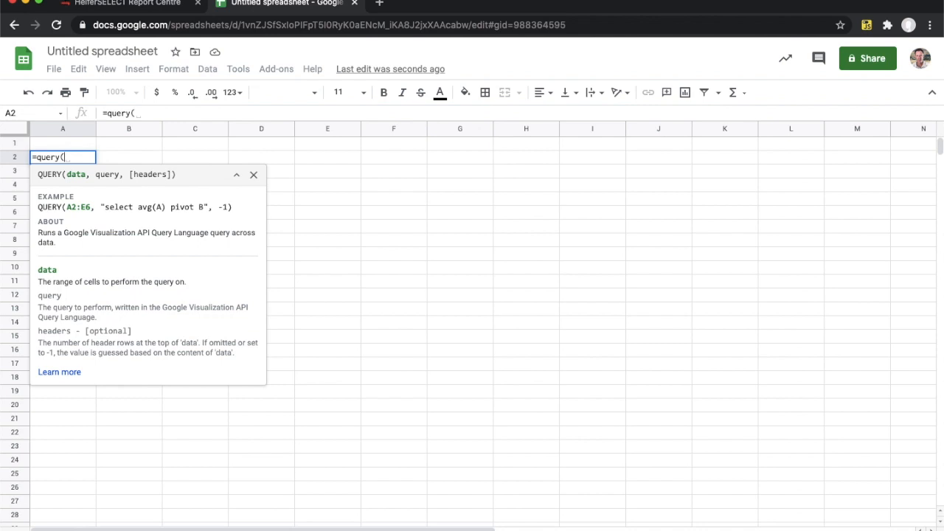
pyautogui.click(79, 530)
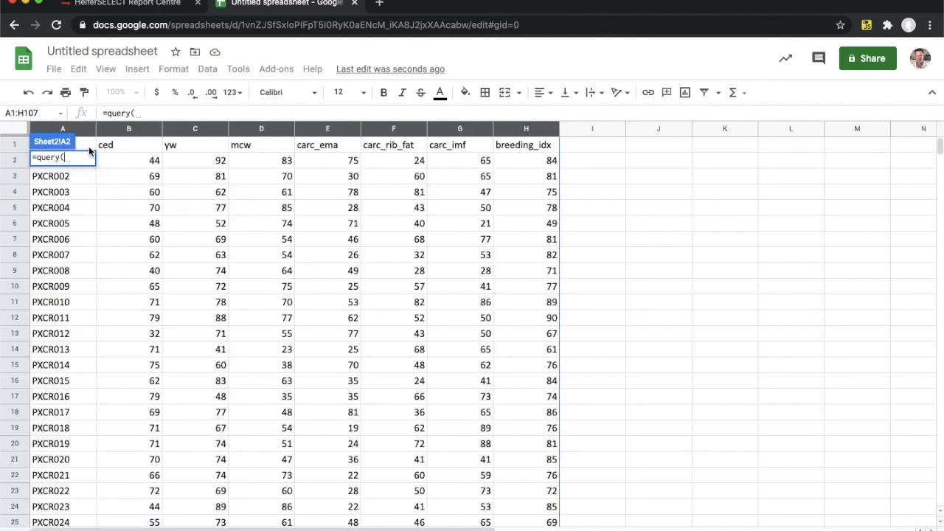
pyautogui.moveTo(86, 147); pyautogui.dragTo(537, 379)
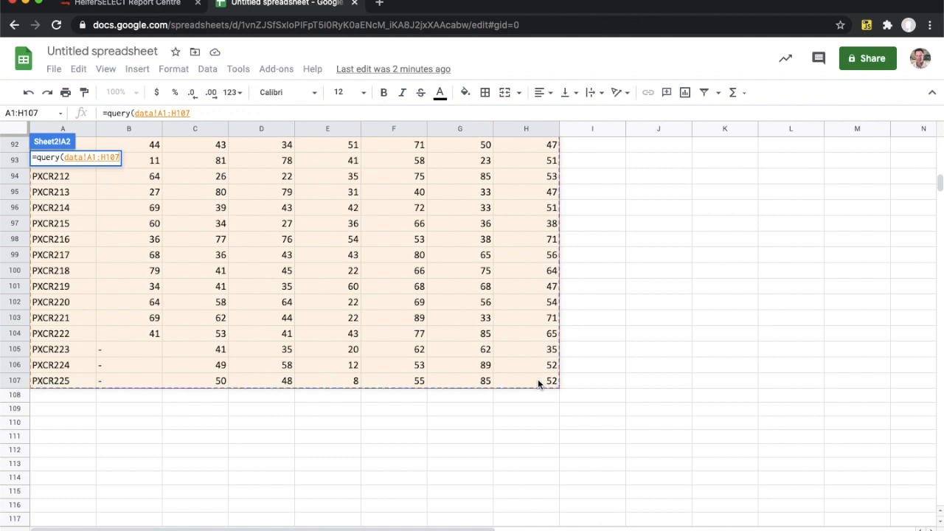
# Complete the QUERY formula in A2 with the query text "select A"
pyautogui.write(',')
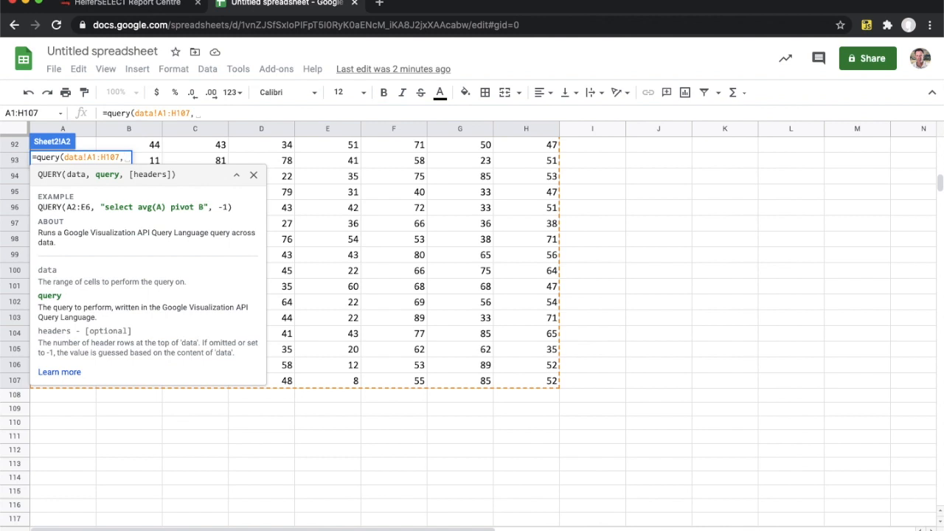
pyautogui.write('"')
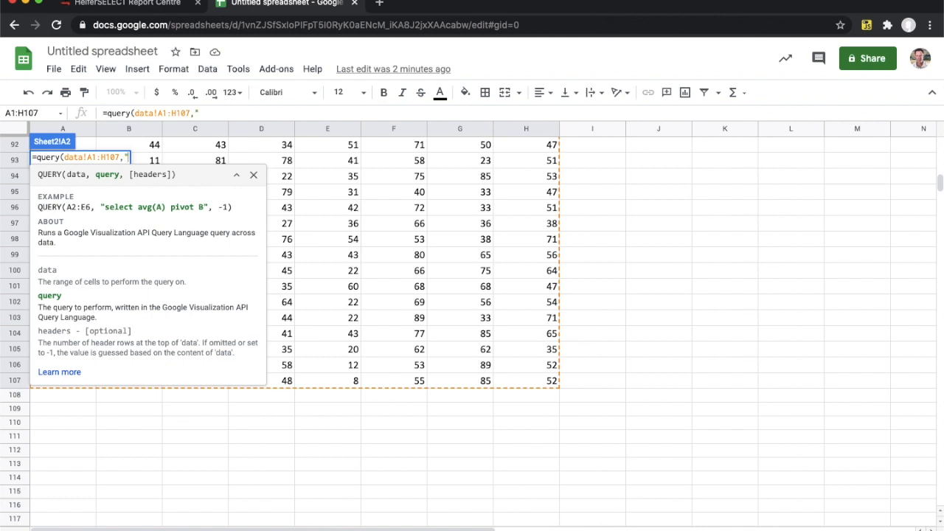
pyautogui.write('select A')
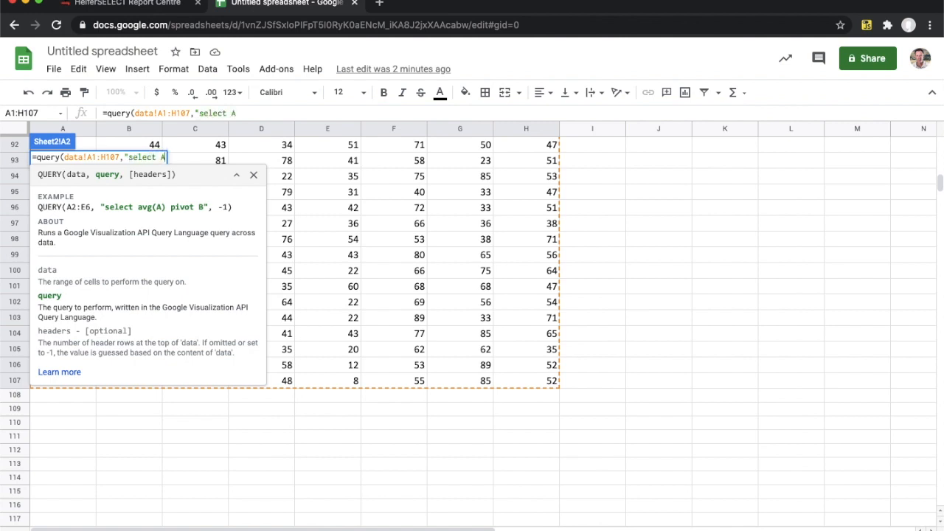
pyautogui.write('"')
pyautogui.write(')')
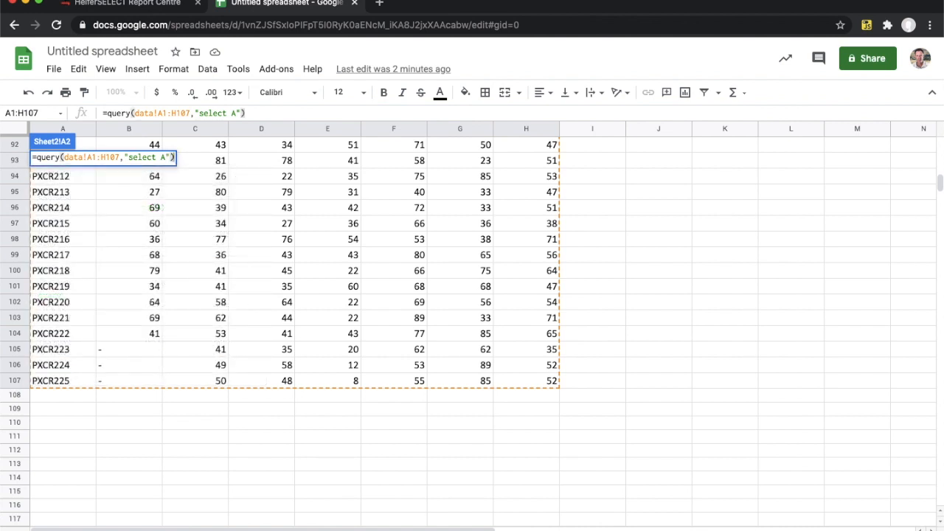
pyautogui.press('Return')
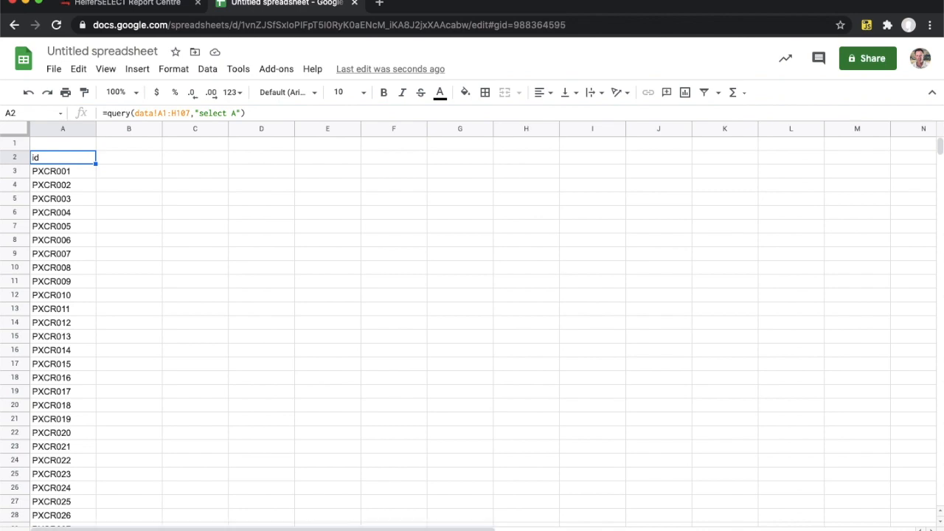
# Check the column headings on the data sheet and extend the A2 query to "select A,B,C,D,E,F,G"
pyautogui.click(82, 530)
pyautogui.scroll(20, 202, 445)
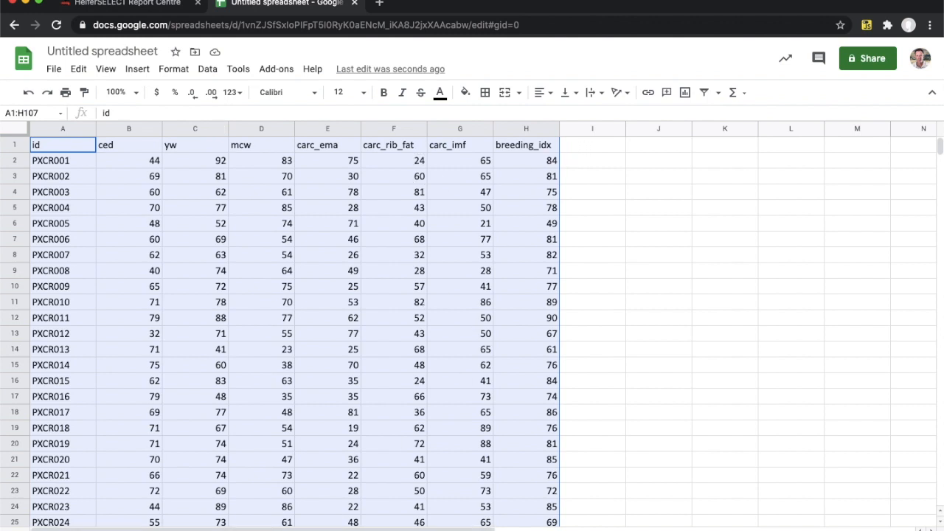
pyautogui.hotkey('alt', 'Down')
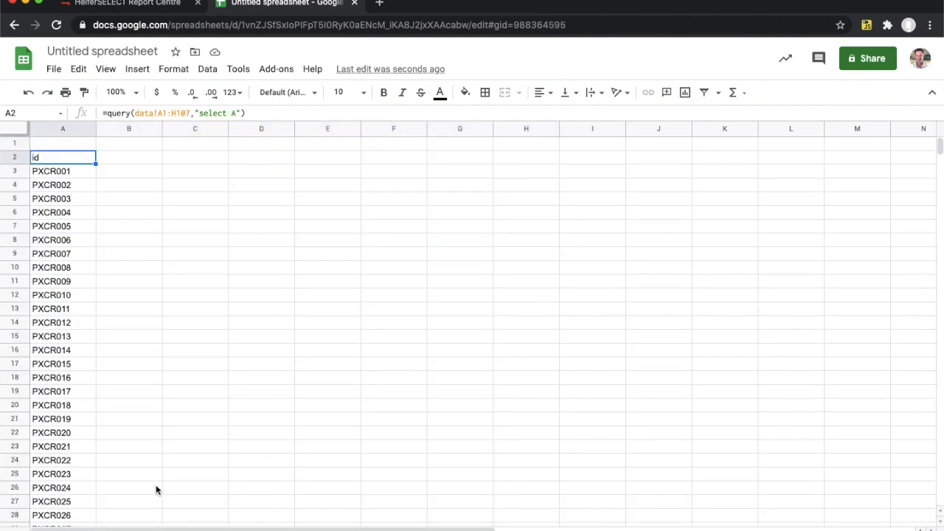
pyautogui.click(234, 113)
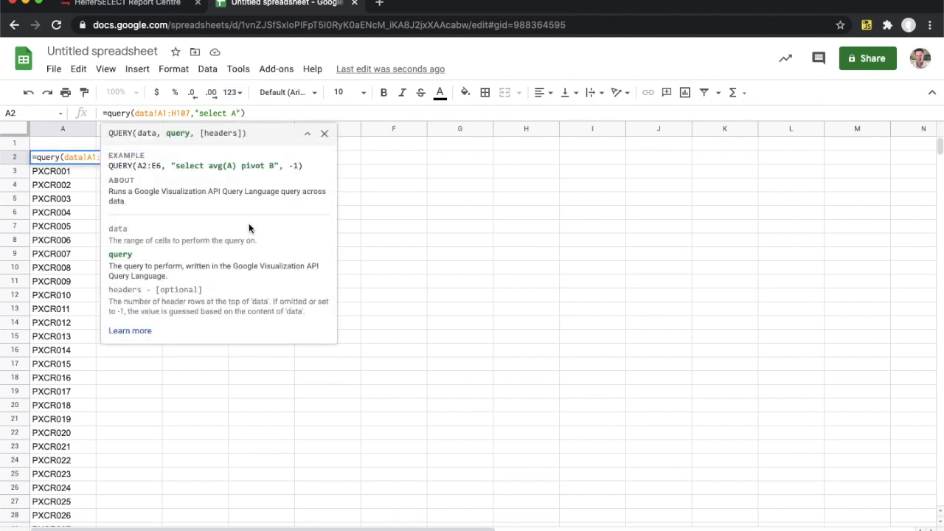
pyautogui.write(',B,C,D,E,F,G')
pyautogui.press('Return')
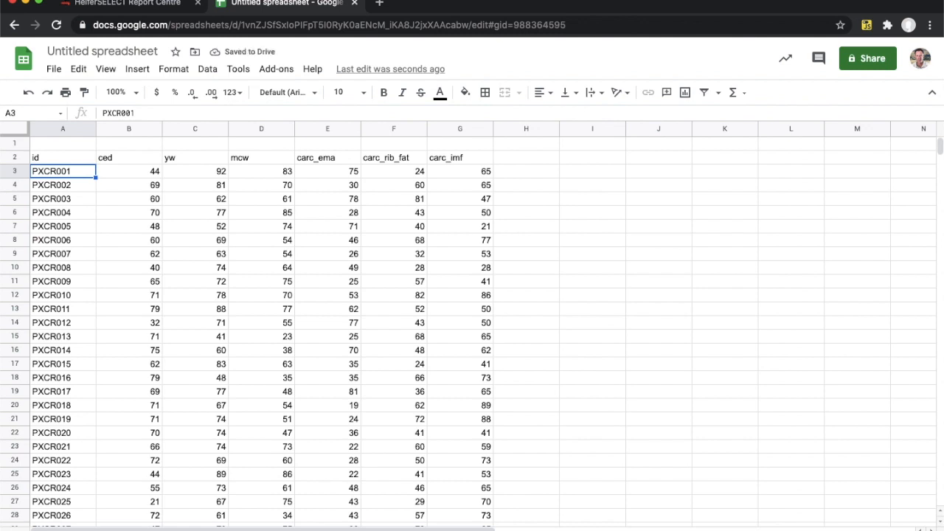
# Add the condition "where B <= 20" to the end of the query in cell A2
pyautogui.click(63, 157)
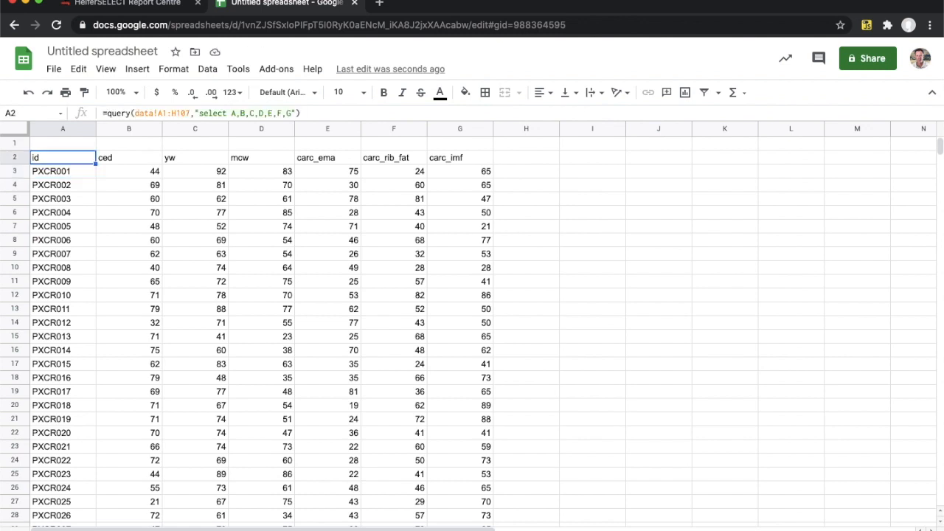
pyautogui.click(292, 112)
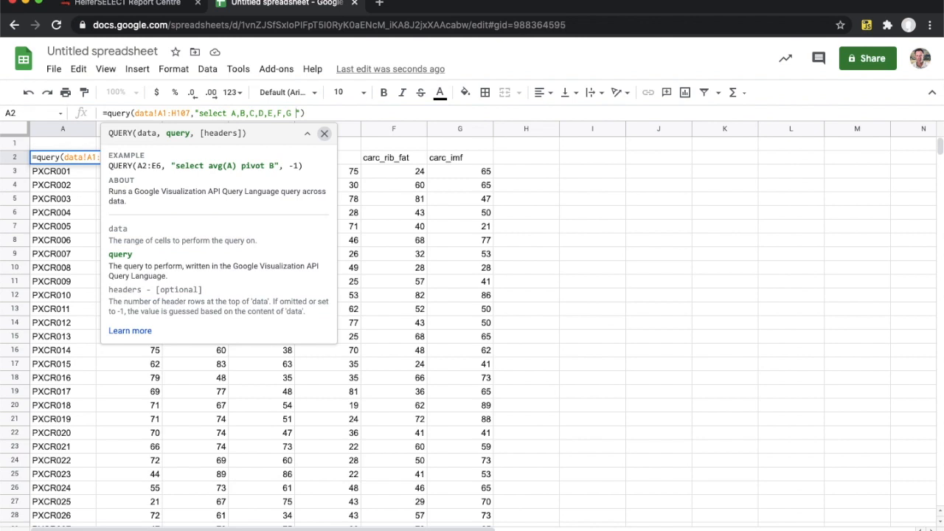
pyautogui.write('where')
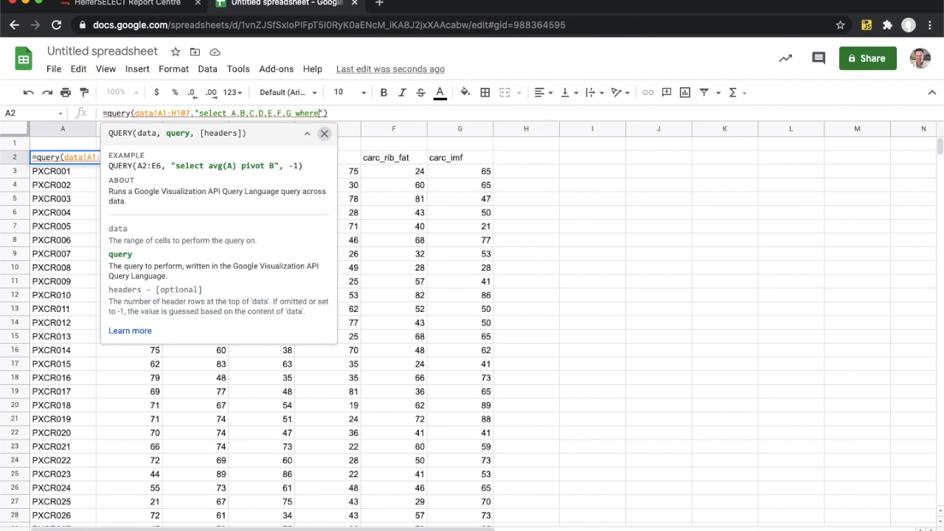
pyautogui.write(' B <= 20')
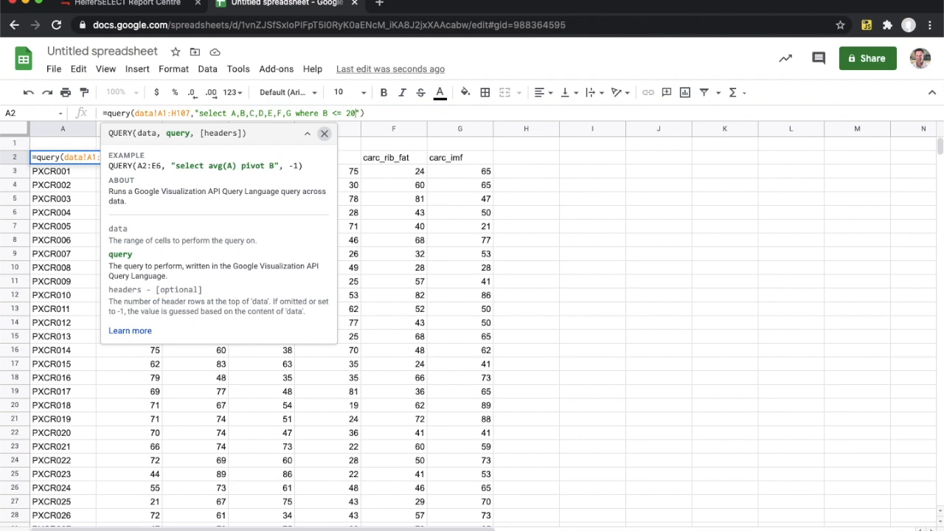
pyautogui.press('Return')
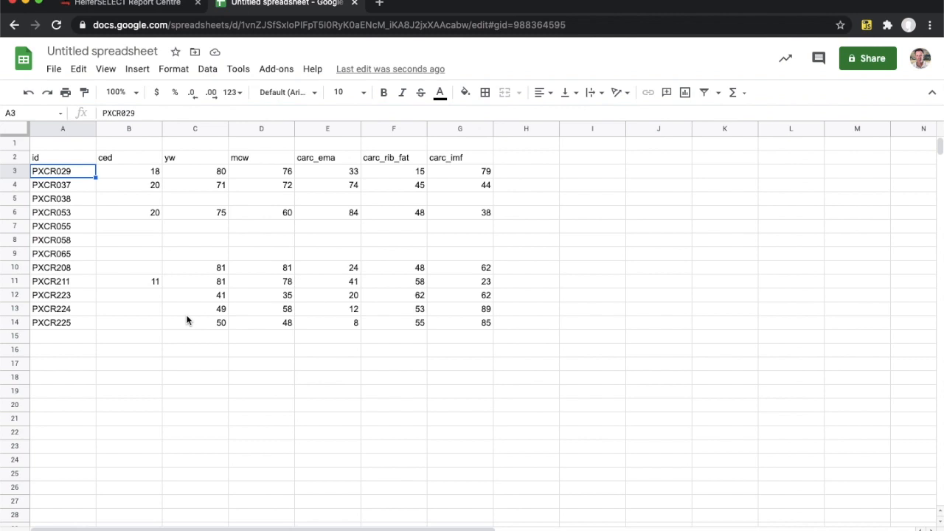
# Extend the condition of the A2 query with "or C <= 30"
pyautogui.press('Up')
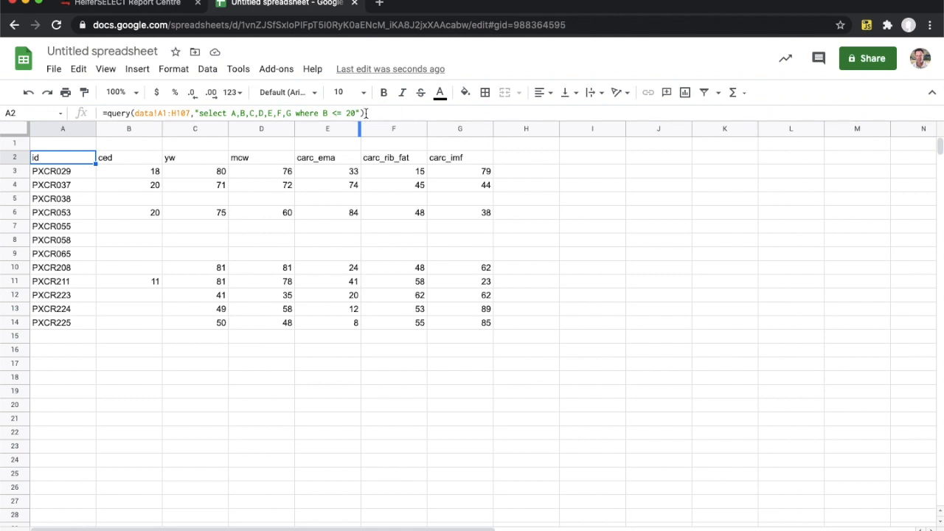
pyautogui.click(355, 112)
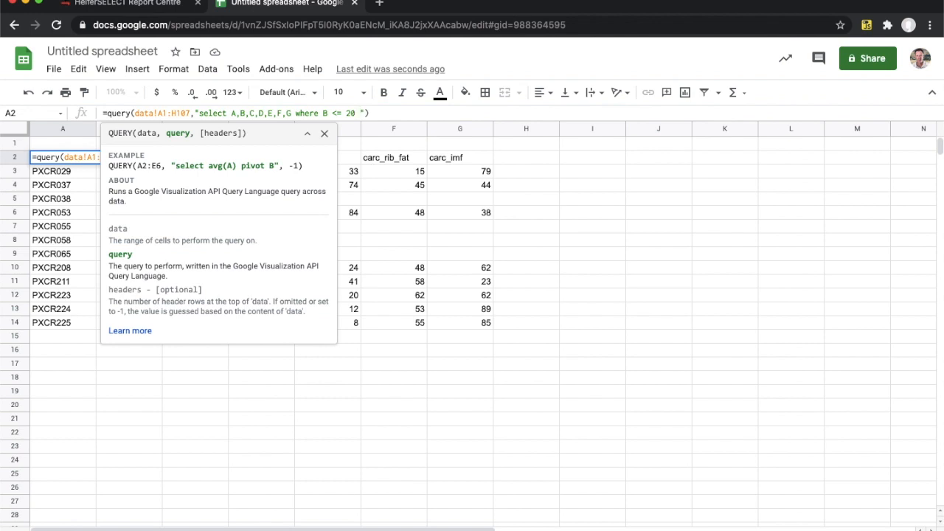
pyautogui.write('or C <= 30')
pyautogui.press('Return')
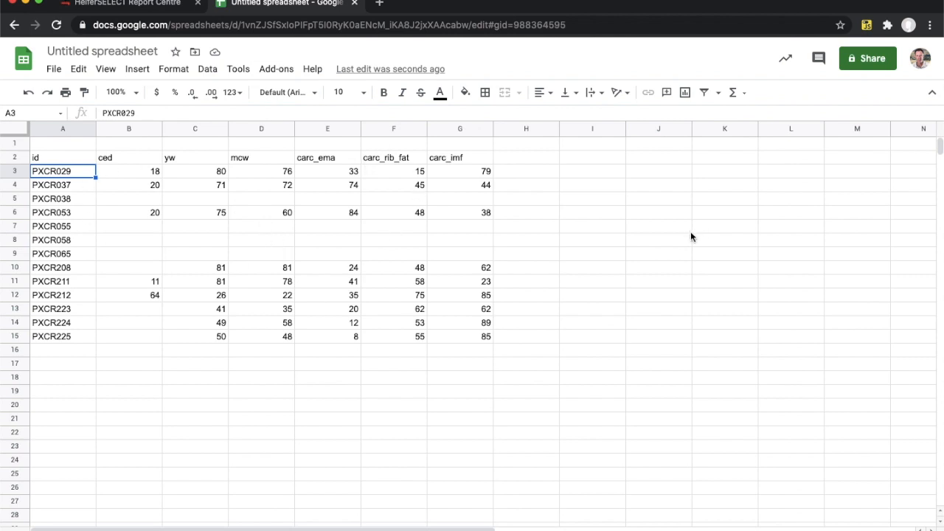
# Enter the label "List Size" in cell I2, beside the query results
pyautogui.click(600, 159)
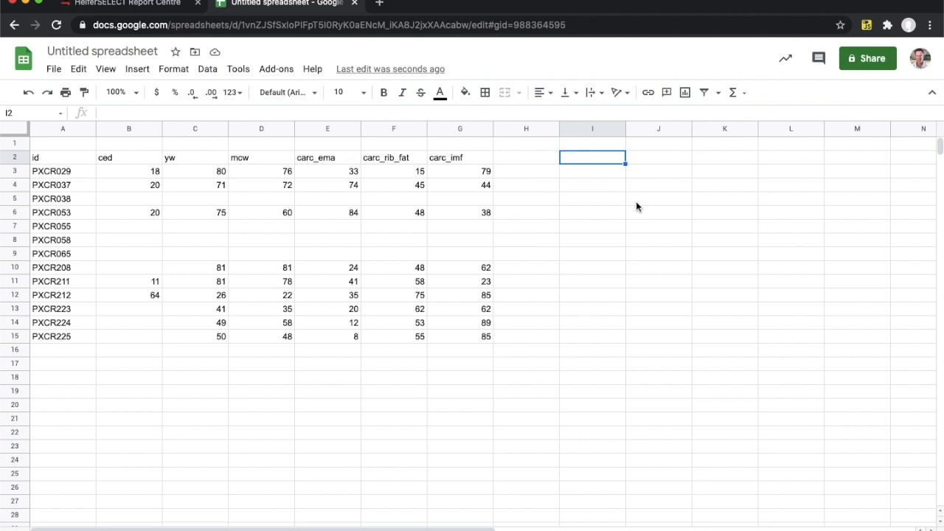
pyautogui.write('List')
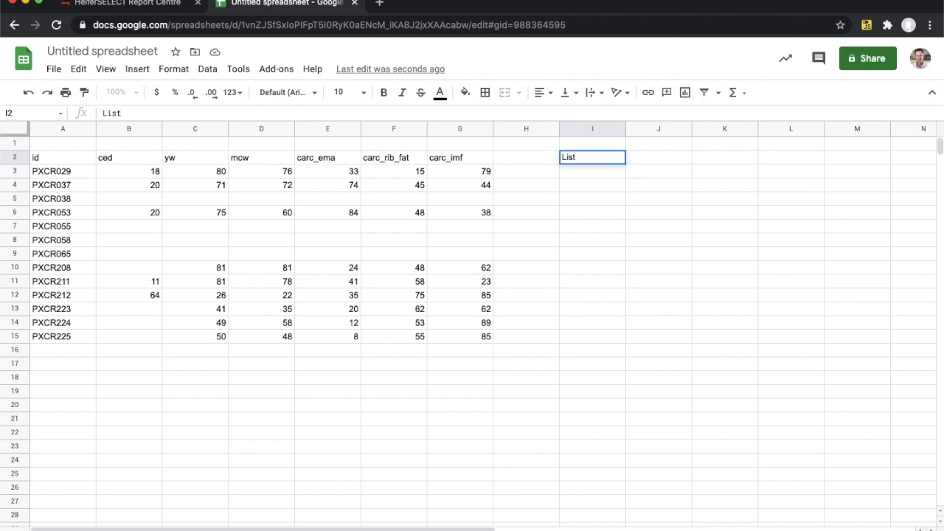
pyautogui.write(' Size')
pyautogui.press('Tab')
# Count the listed heifer IDs in cell J2 with the formula =counta(A3:A50)
pyautogui.write('=')
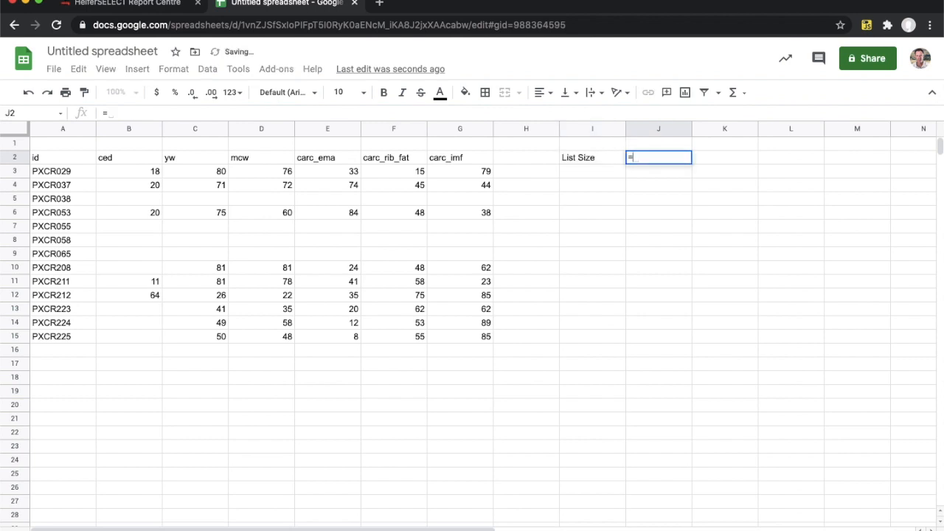
pyautogui.write('count')
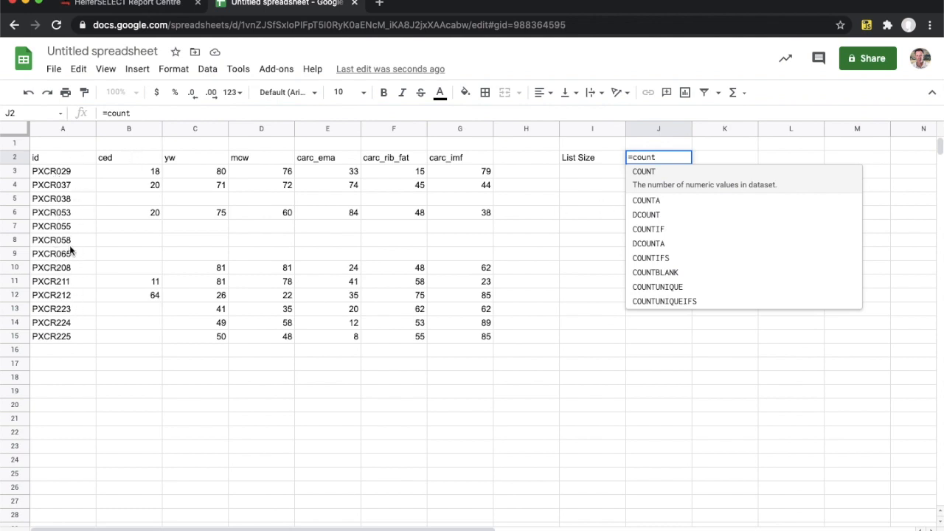
pyautogui.write('a')
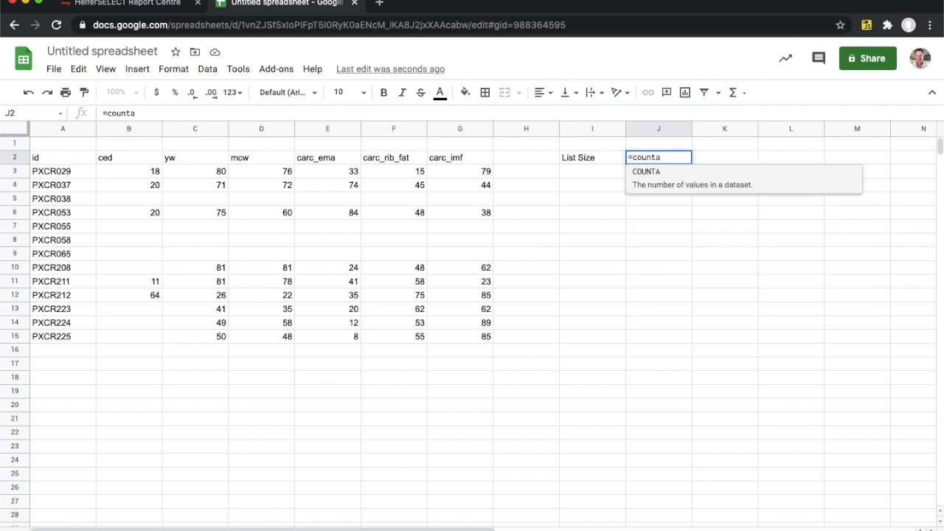
pyautogui.write('(')
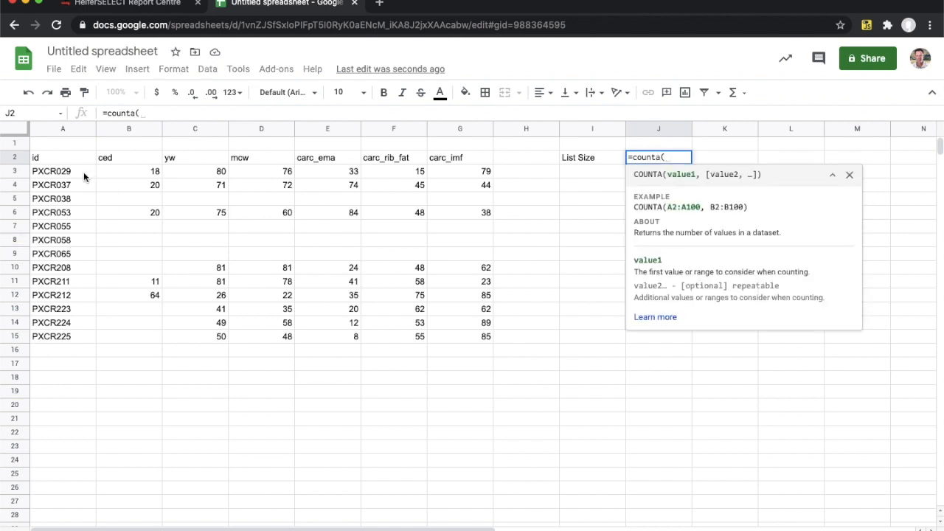
pyautogui.moveTo(83, 172); pyautogui.dragTo(41, 448)
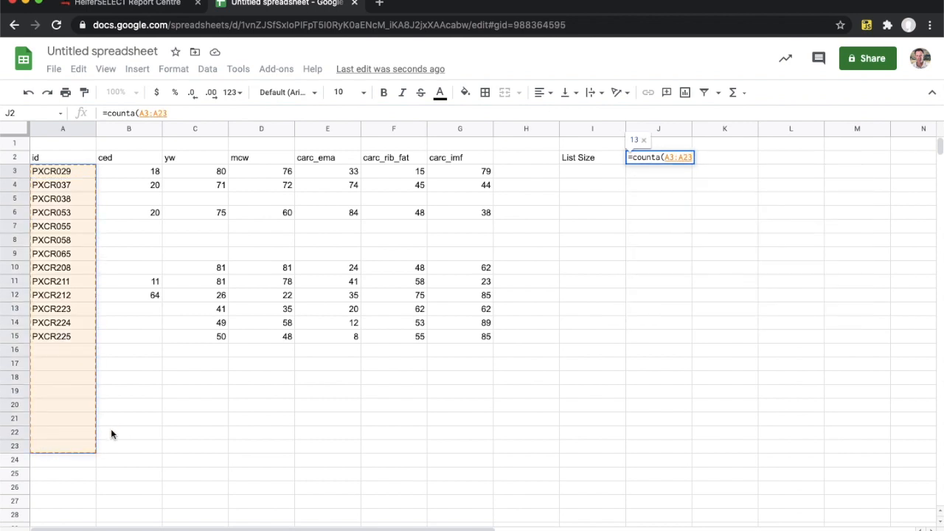
pyautogui.click(160, 113)
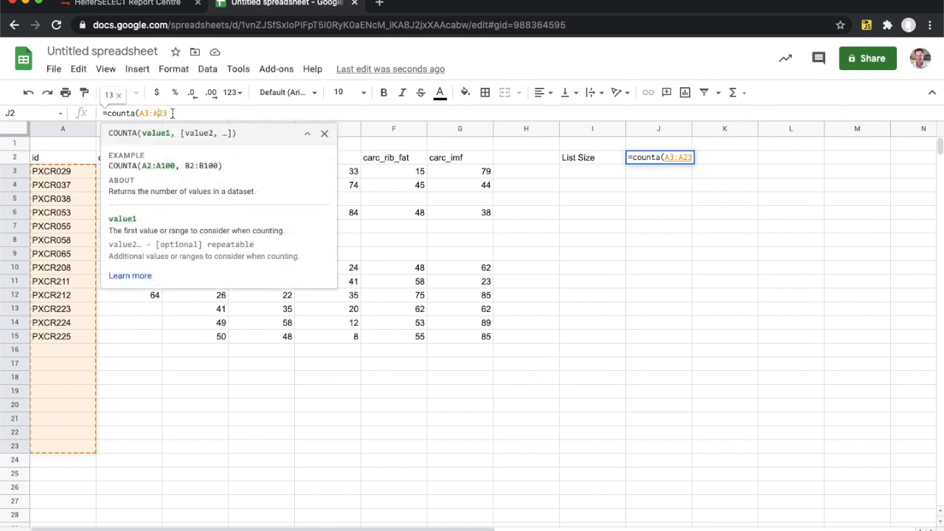
pyautogui.click(161, 113)
pyautogui.press('BackSpace')
pyautogui.press('BackSpace')
pyautogui.write('50')
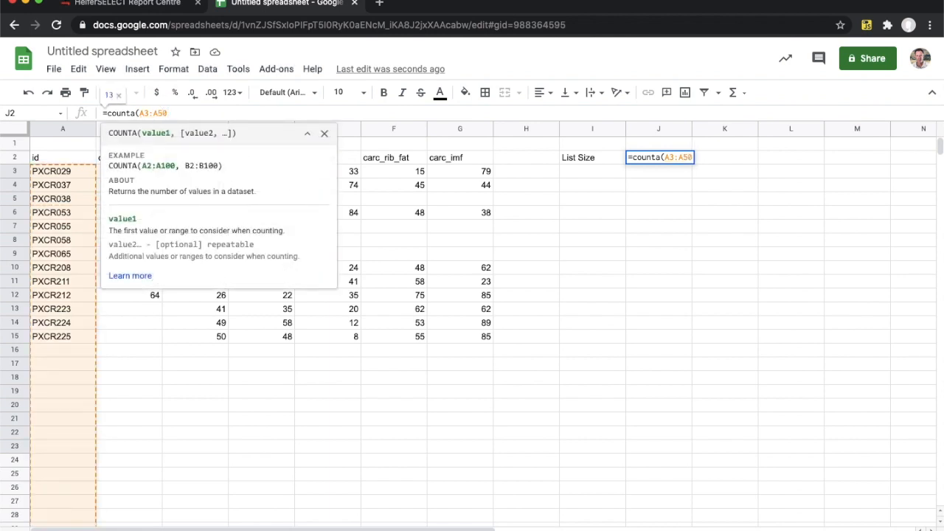
pyautogui.write(')')
pyautogui.press('Return')
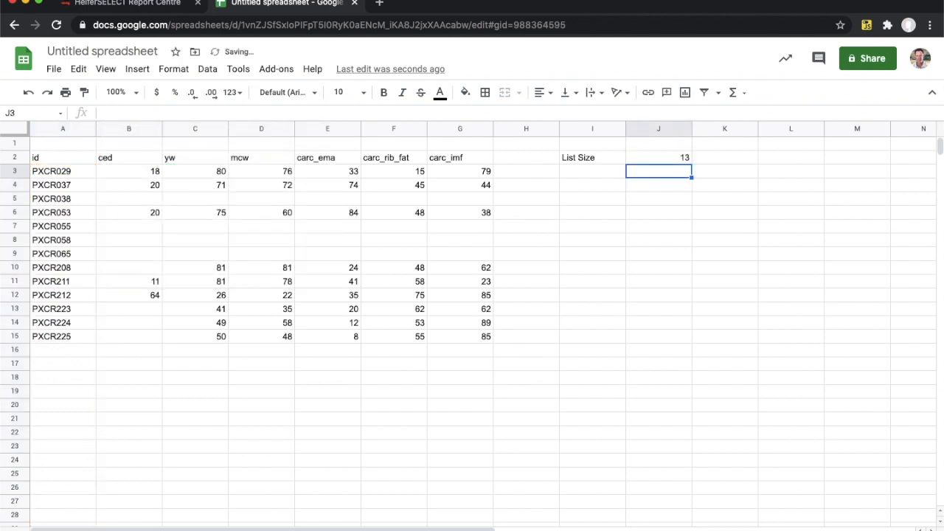
# Enter the total number of tested heifers, 106, in cell K2 beside the list count
pyautogui.press('Up')
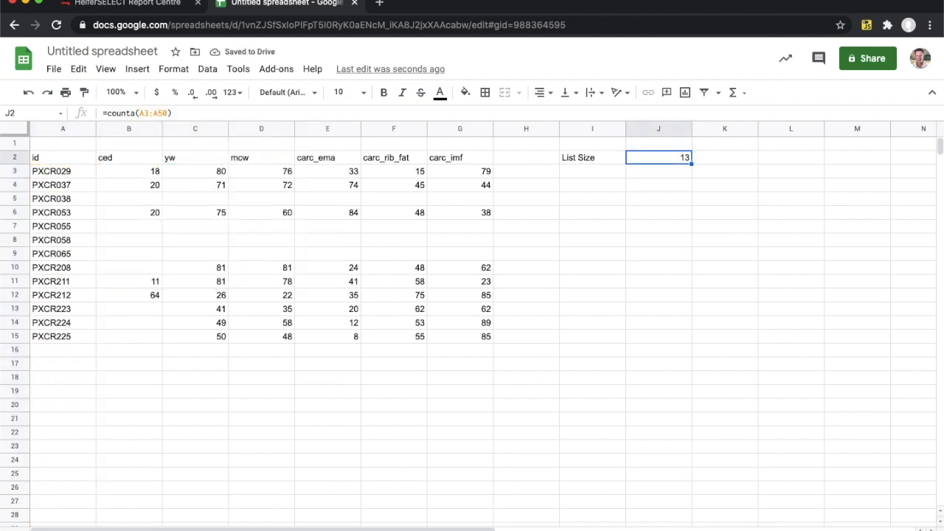
pyautogui.press('Right')
pyautogui.write('106')
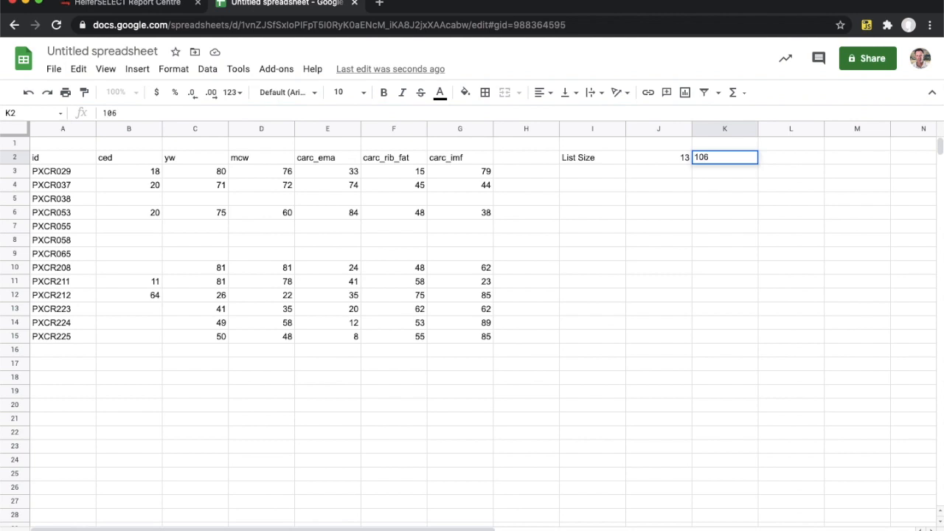
pyautogui.press('Tab')
# Calculate the listed share of all heifers in cell L2 with the formula =J2/K2
pyautogui.write('=')
pyautogui.press('Left')
pyautogui.press('Left')
pyautogui.write('/')
pyautogui.press('Left')
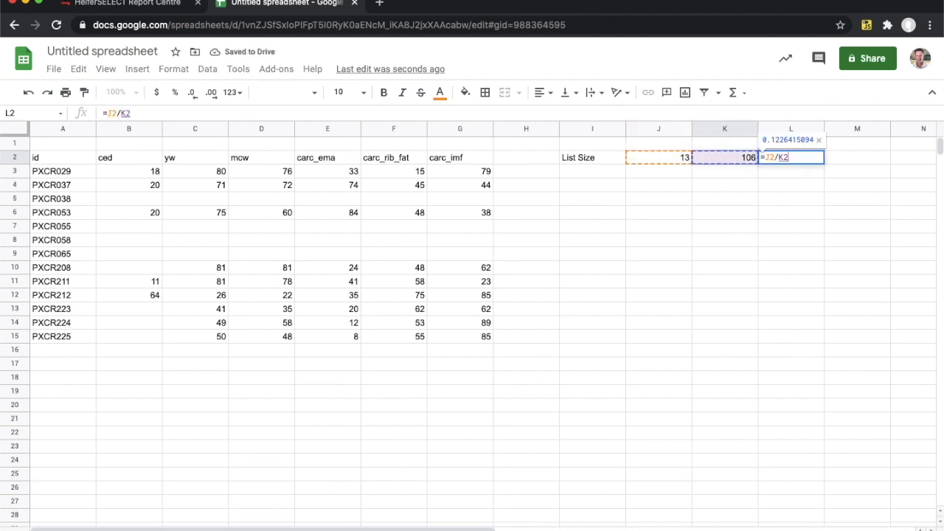
pyautogui.press('Return')
pyautogui.press('Up')
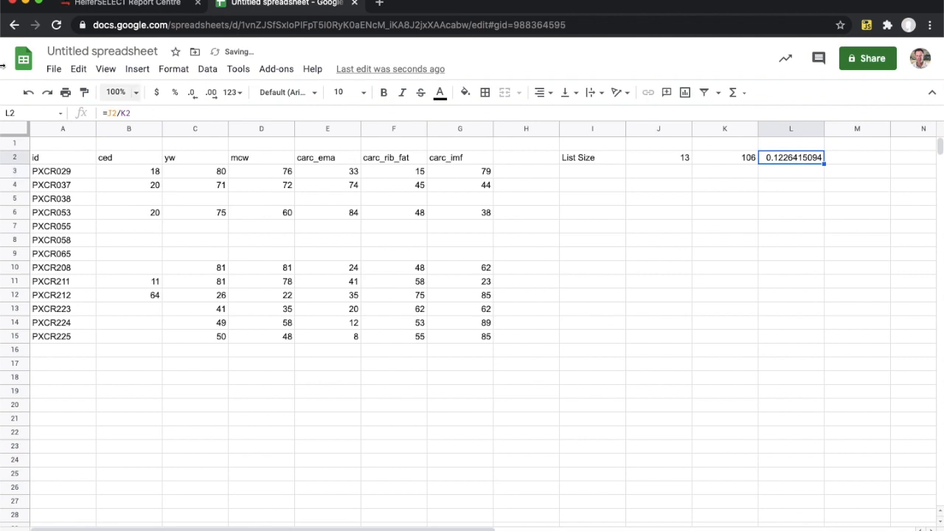
# Format cell L2 as a percentage without decimal places
pyautogui.click(175, 93)
pyautogui.click(193, 95)
pyautogui.click(194, 96)
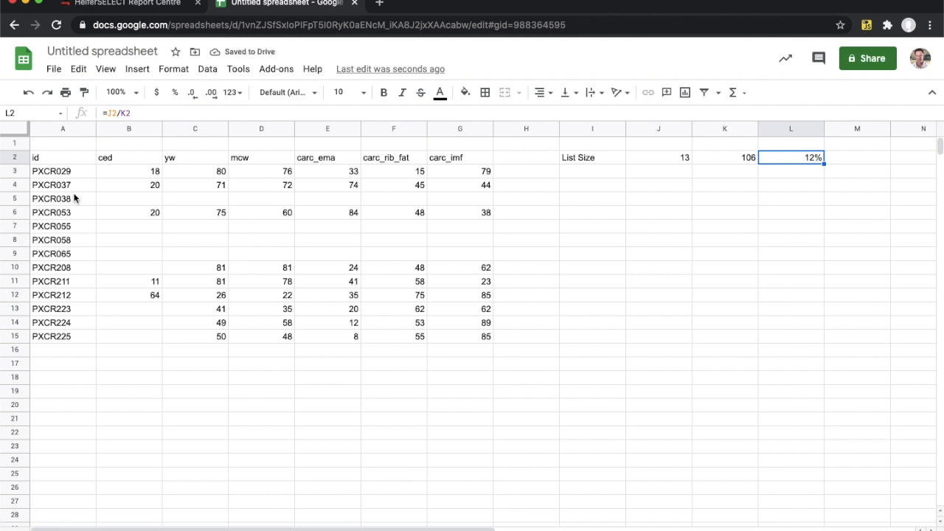
# Extend the condition of the query in cell A2 with "or D >= 85"
pyautogui.click(59, 158)
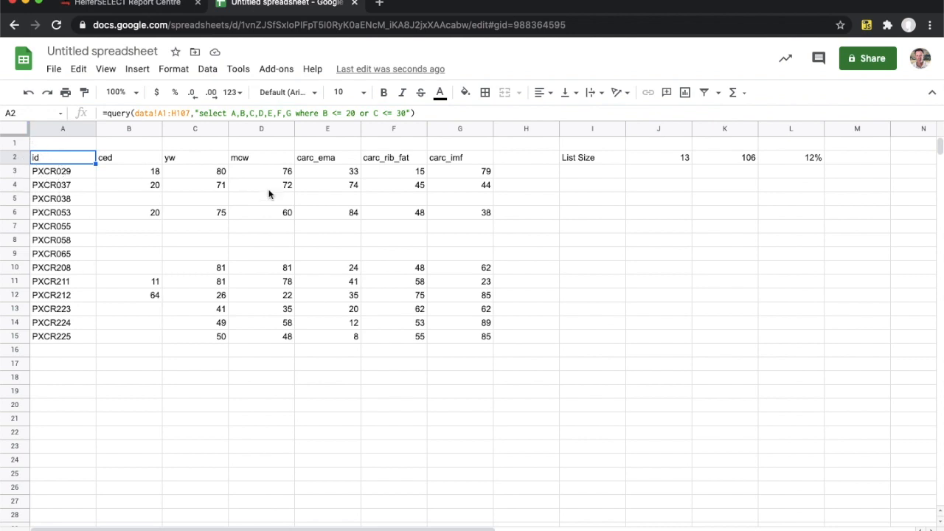
pyautogui.click(409, 113)
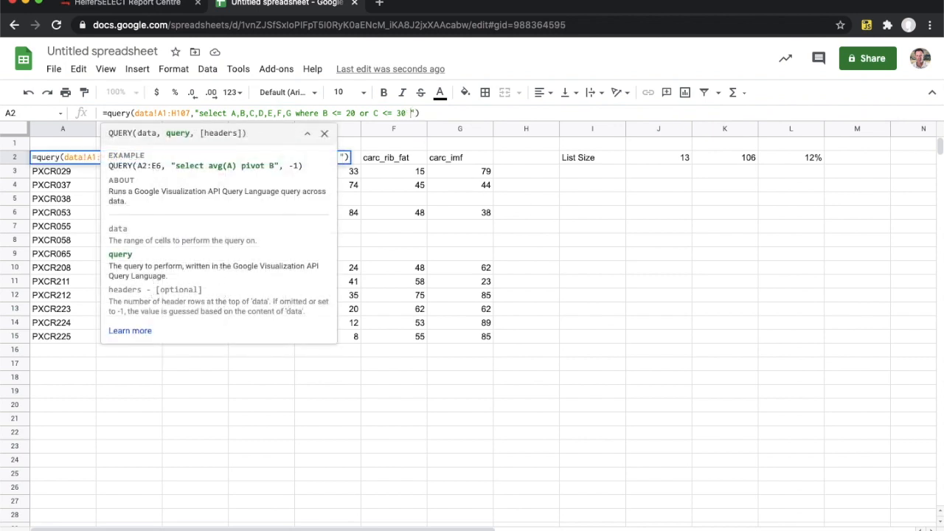
pyautogui.write('or ')
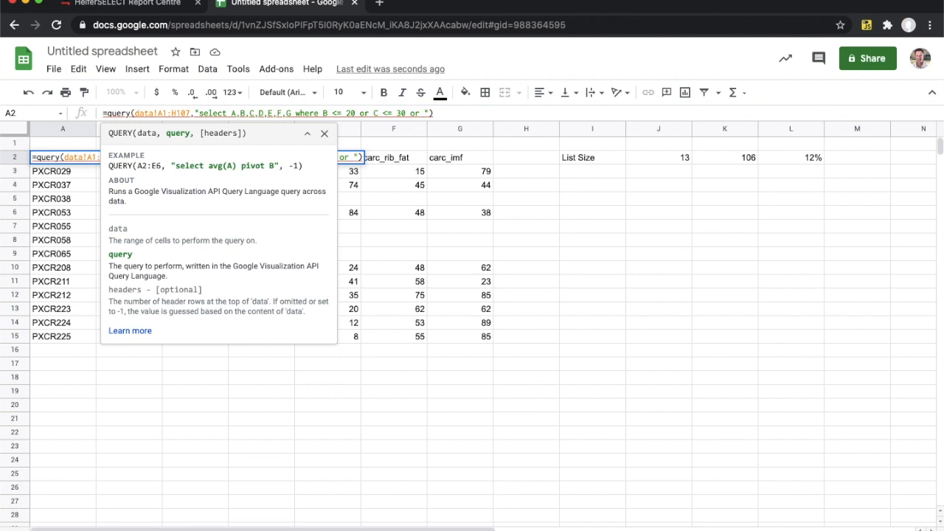
pyautogui.write('D')
pyautogui.click(325, 135)
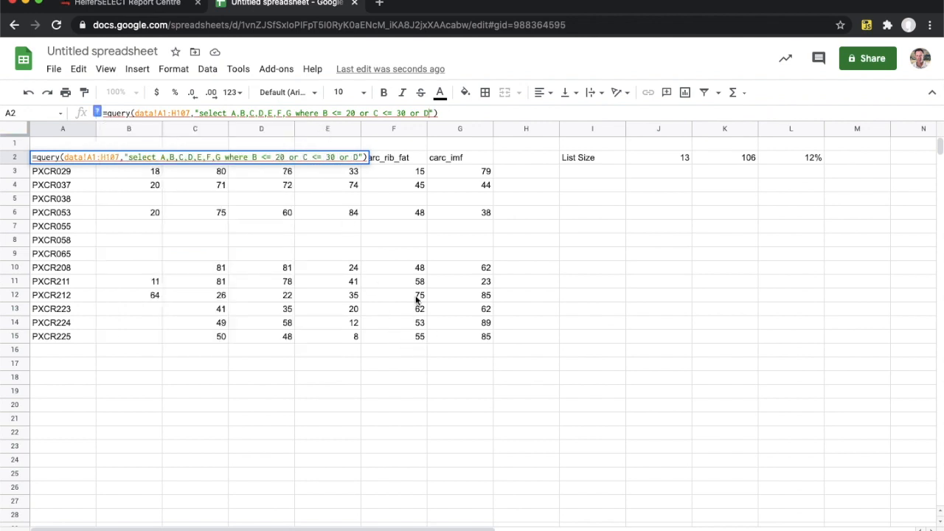
pyautogui.scroll(-1, 417, 299)
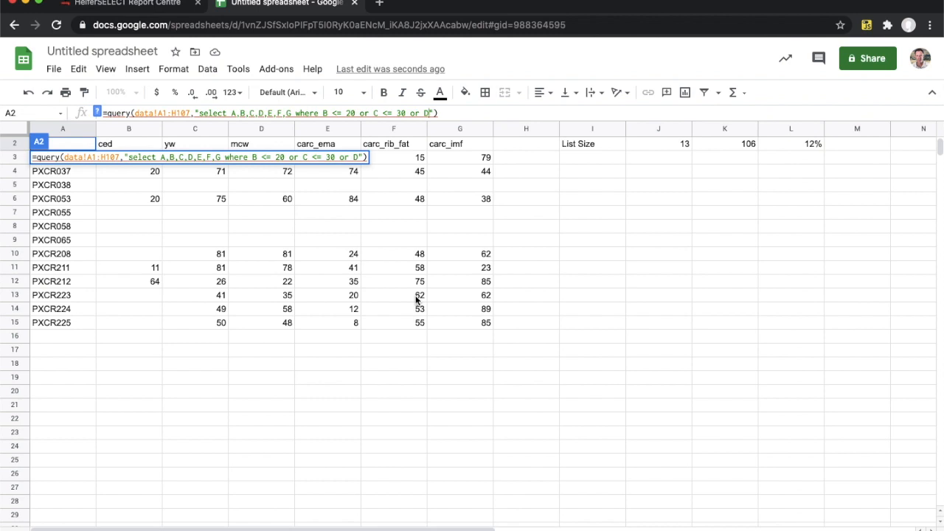
pyautogui.write('>=')
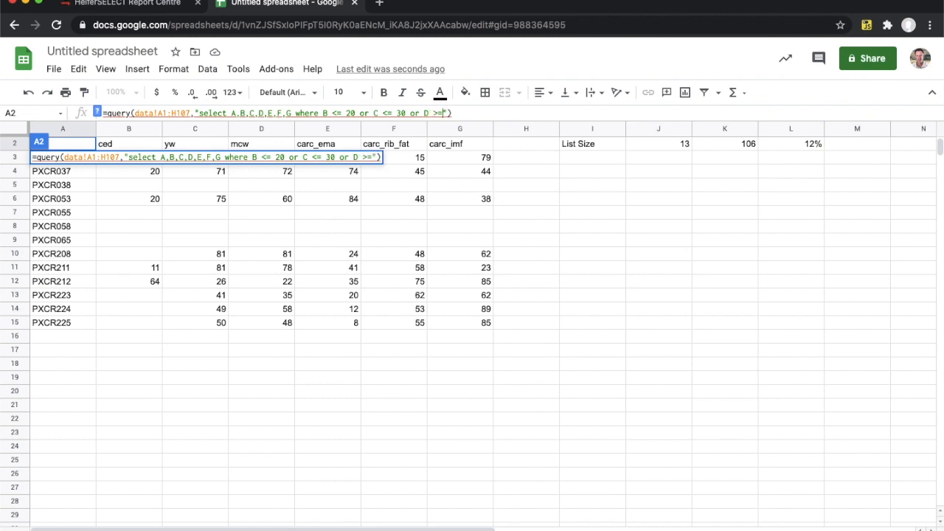
pyautogui.write(' 85')
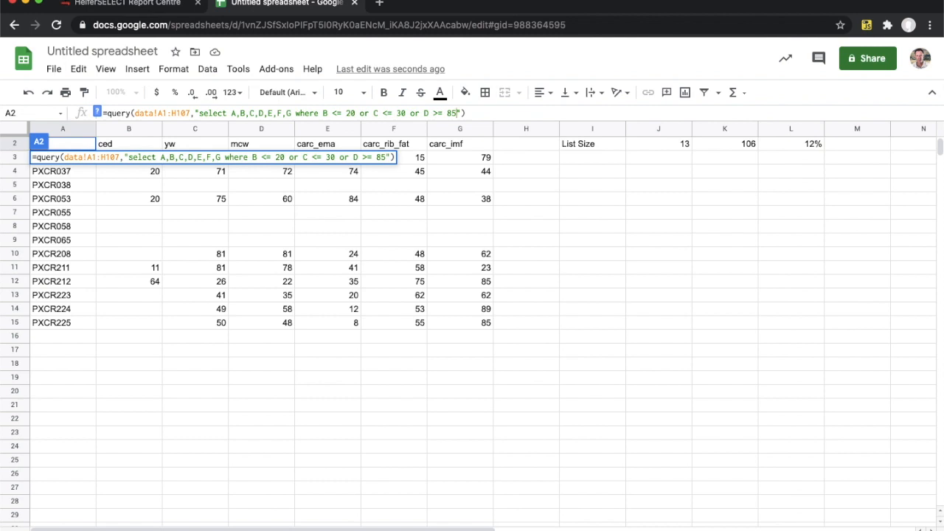
# Add the carc_ema condition "or E <= 15" to the end of the A2 query
pyautogui.write('or E')
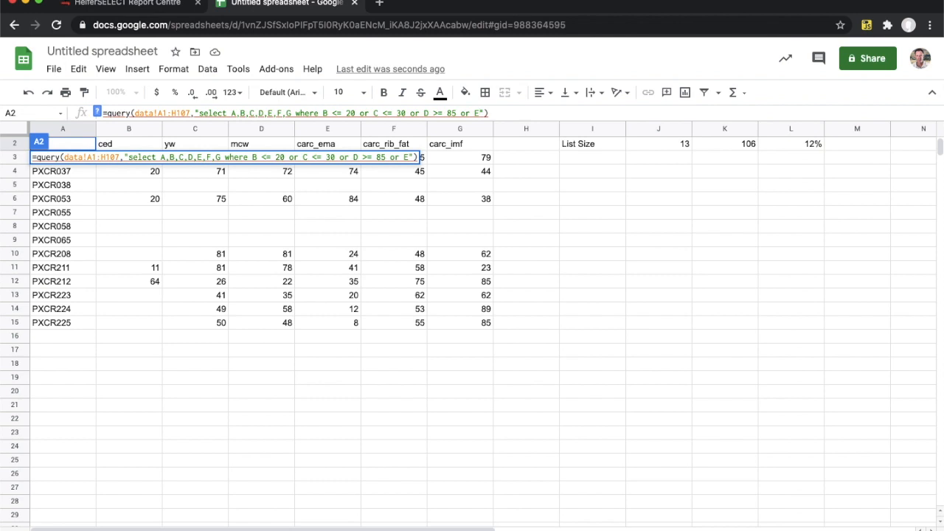
pyautogui.write(' <= 2')
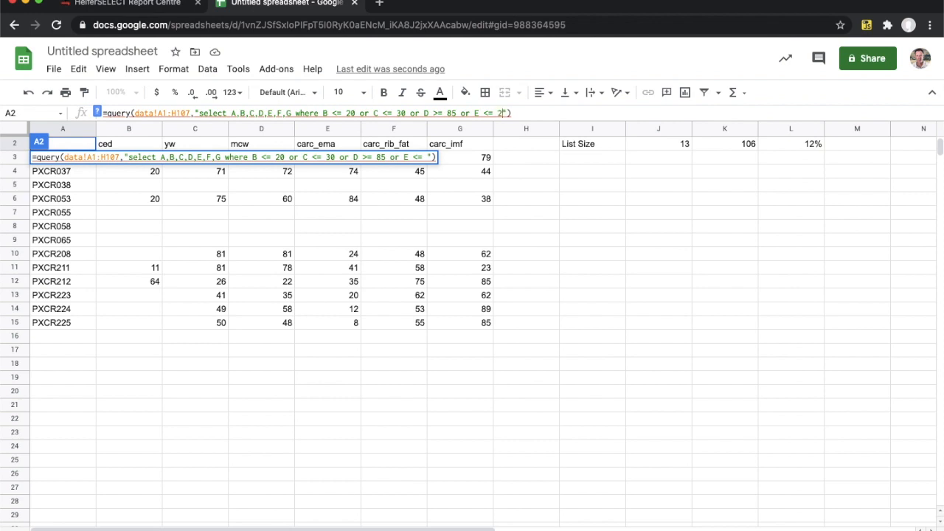
pyautogui.press('BackSpace')
pyautogui.write('15')
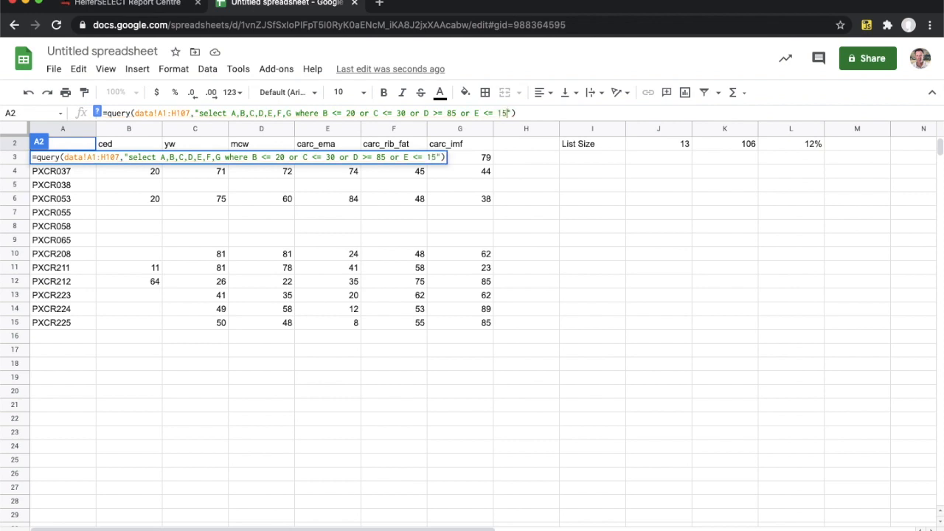
# Add the carc_rib_fat condition "or F <= 20" to the end of the A2 query
pyautogui.write(' oe ')
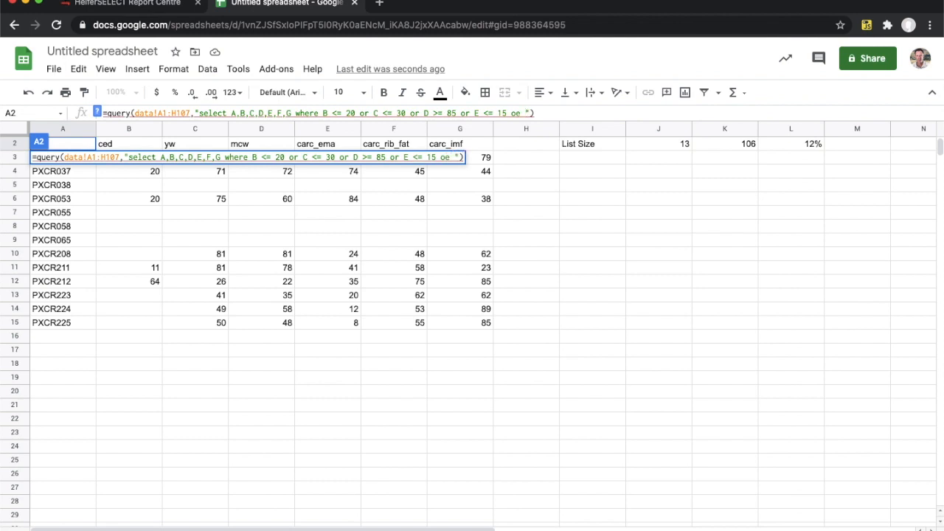
pyautogui.write('F')
pyautogui.press('BackSpace')
pyautogui.press('BackSpace')
pyautogui.press('BackSpace')
pyautogui.write('r F <=')
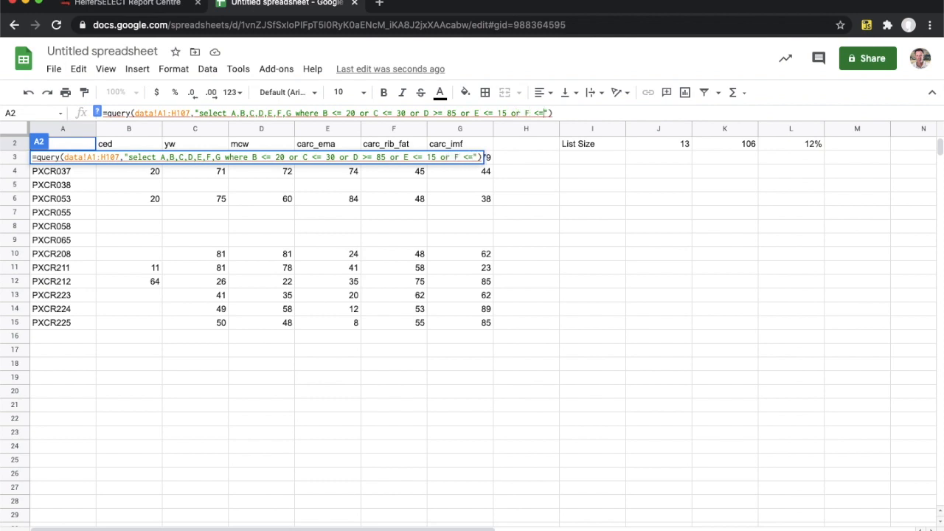
pyautogui.write(' 20')
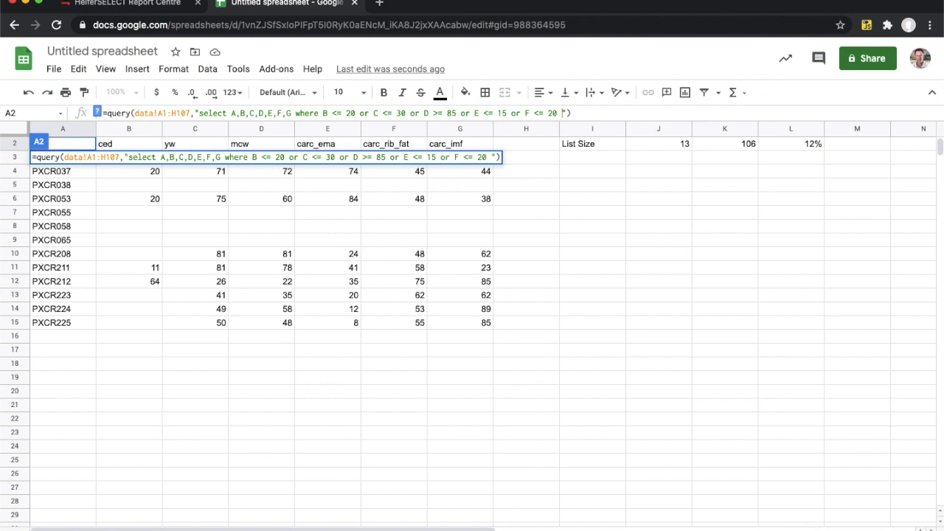
# Complete the A2 query with the carc_imf condition "or G <= 30" and run it
pyautogui.write('or G <')
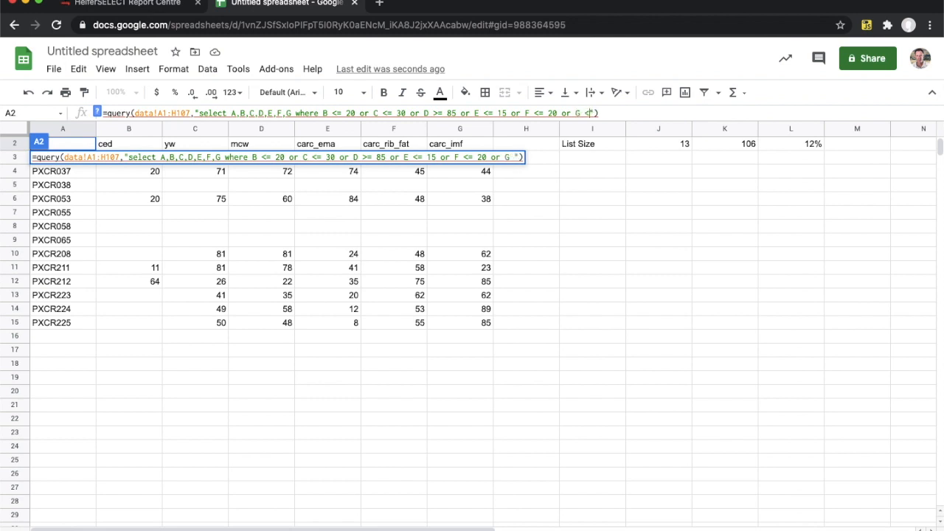
pyautogui.write('= 30')
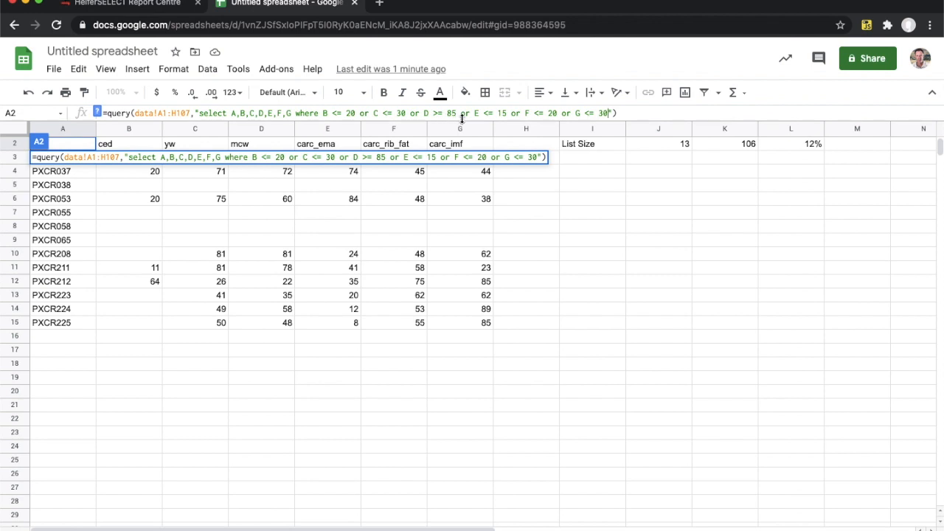
pyautogui.press('Return')
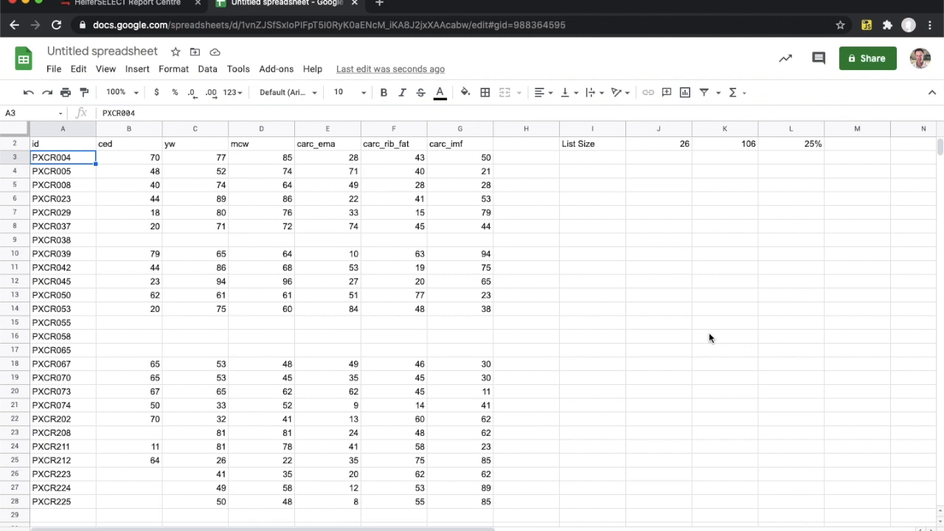
# Enter the label "Criteria" in cell A1 above the query results
pyautogui.scroll(1, 709, 337)
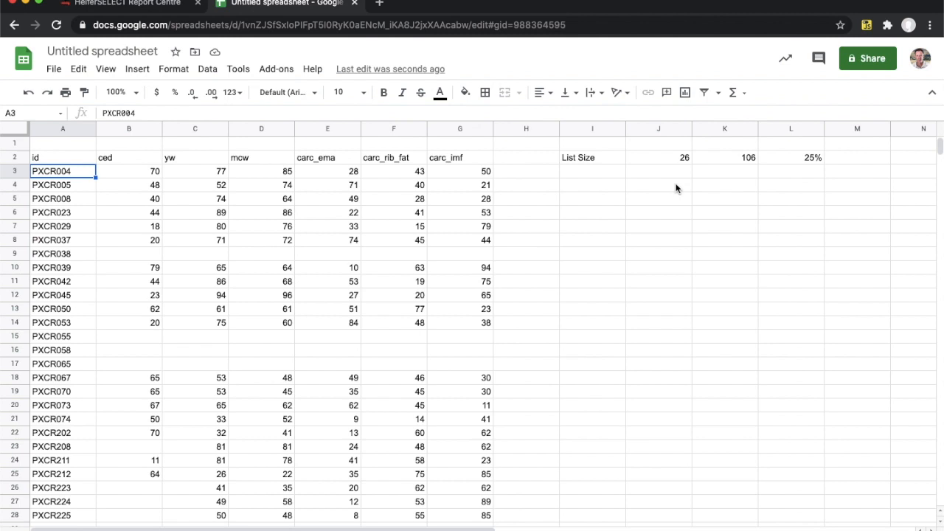
pyautogui.click(74, 144)
pyautogui.write('C')
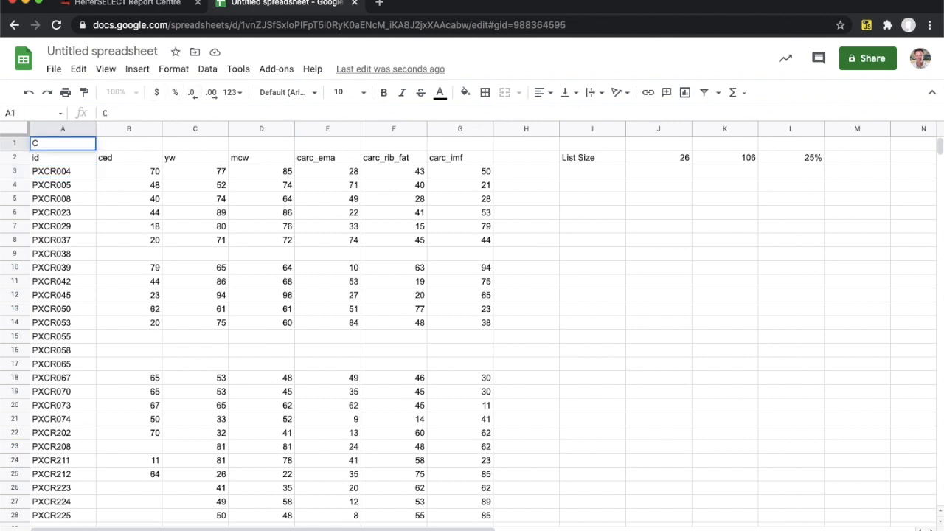
pyautogui.write('riter')
pyautogui.write('iaa')
pyautogui.press('BackSpace')
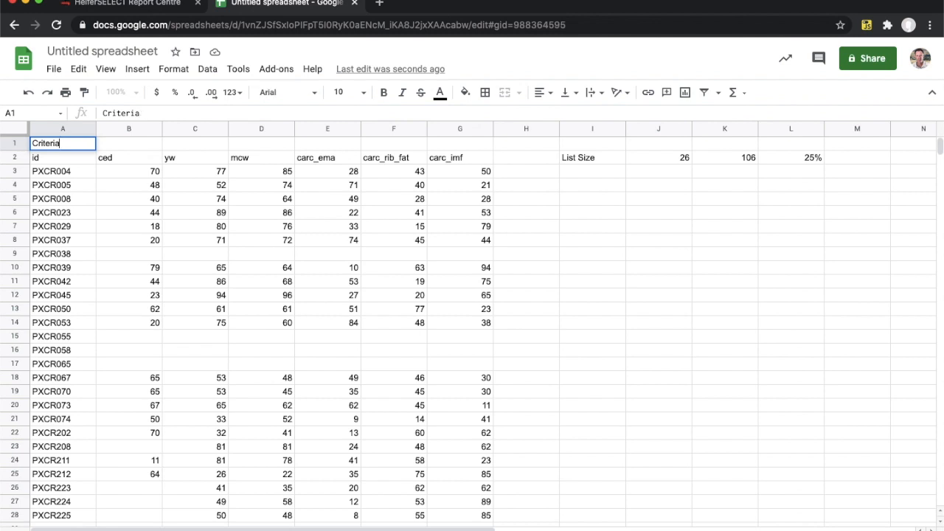
pyautogui.press('Return')
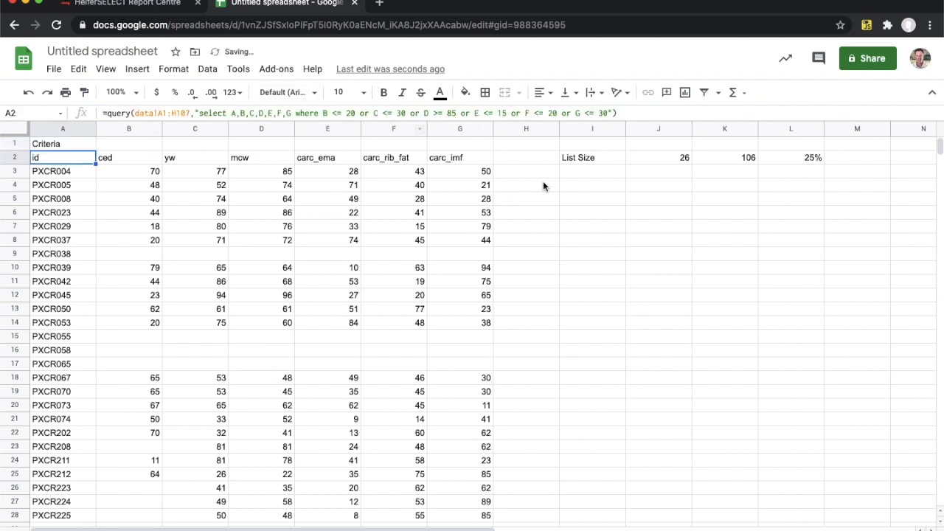
# Make the header cells A2:I2 bold and right-align the trait headers in B2:G2
pyautogui.keyDown('shift'); pyautogui.click(591, 157); pyautogui.keyUp('shift')
pyautogui.press('super+b')
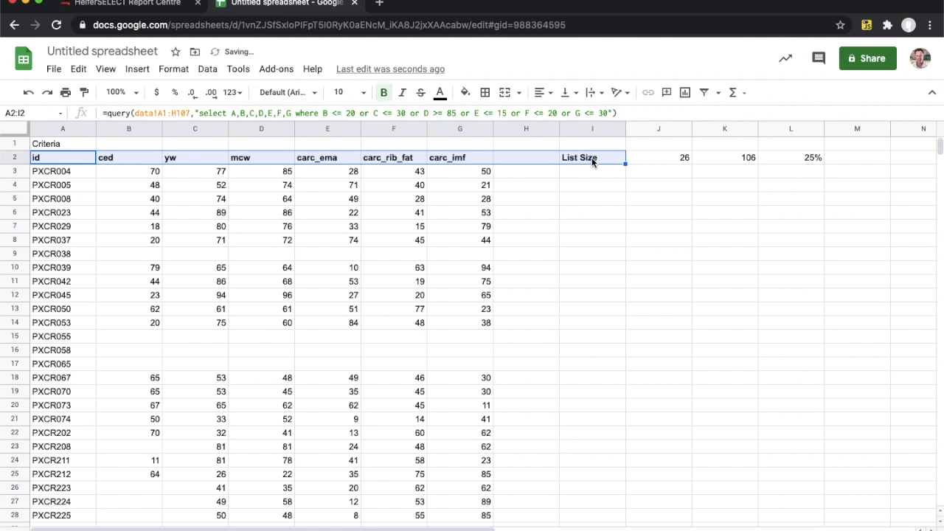
pyautogui.click(145, 160)
pyautogui.keyDown('shift'); pyautogui.click(449, 157); pyautogui.keyUp('shift')
pyautogui.click(541, 92)
pyautogui.click(573, 114)
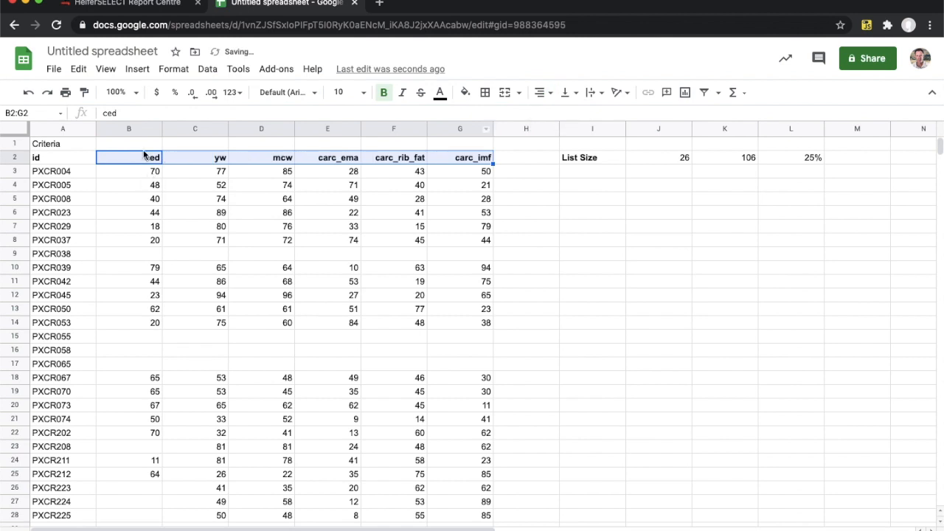
# With cell B1 selected, switch to HeiferSELECT and display the trait distribution chart for Calving Ease Direct
pyautogui.click(116, 146)
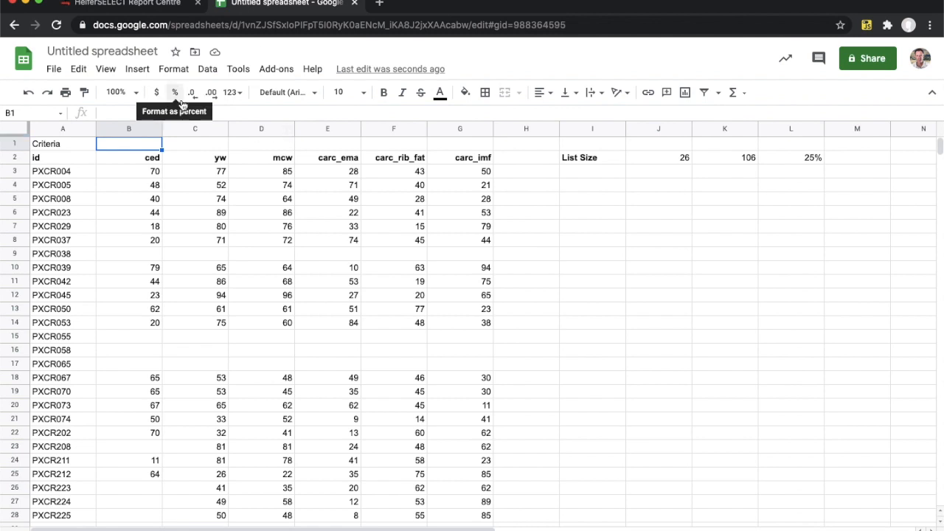
pyautogui.click(125, 7)
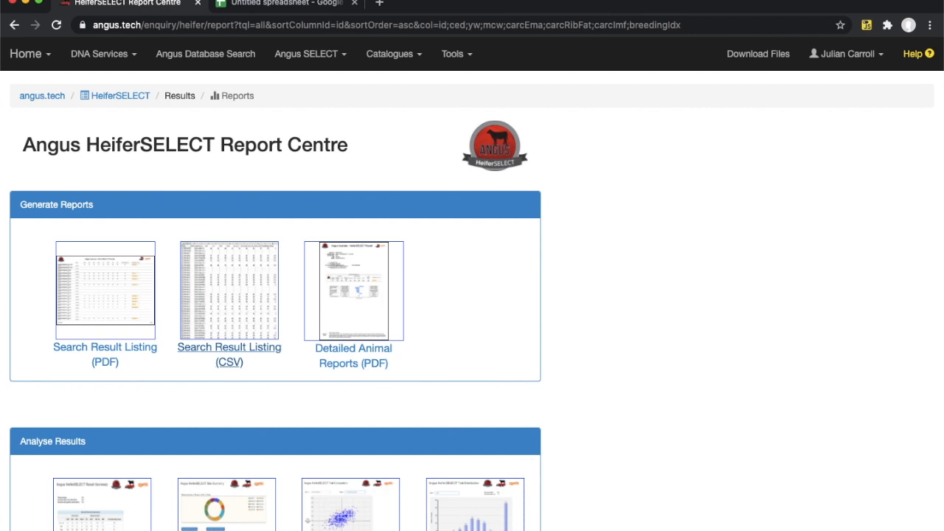
pyautogui.click(481, 521)
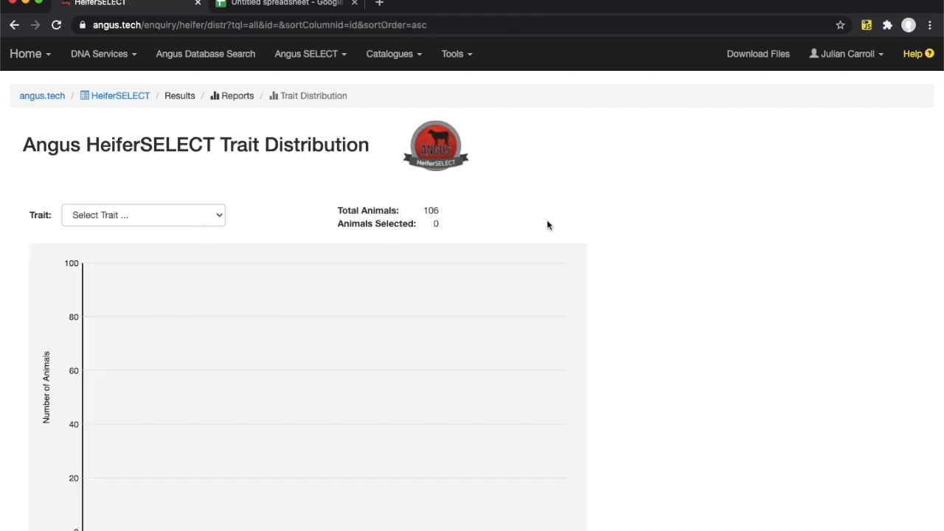
pyautogui.scroll(-3, 624, 272)
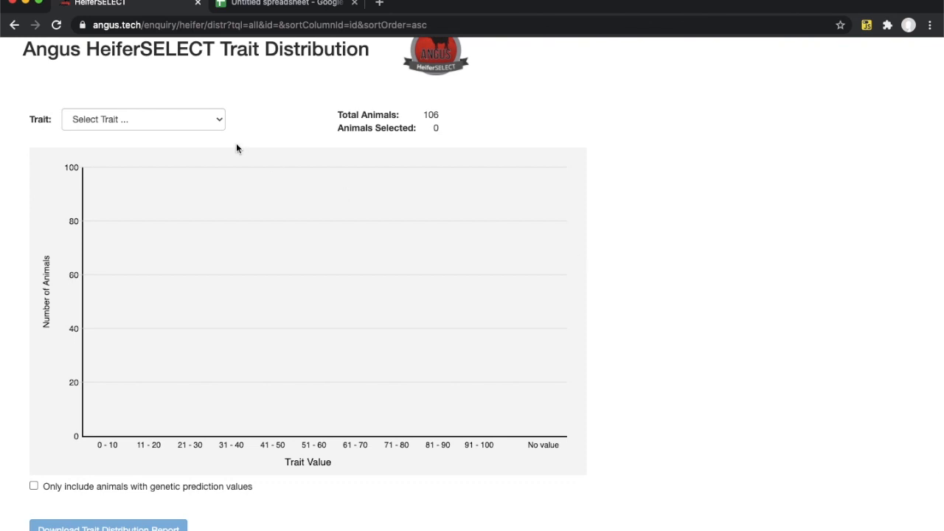
pyautogui.click(218, 124)
pyautogui.click(147, 129)
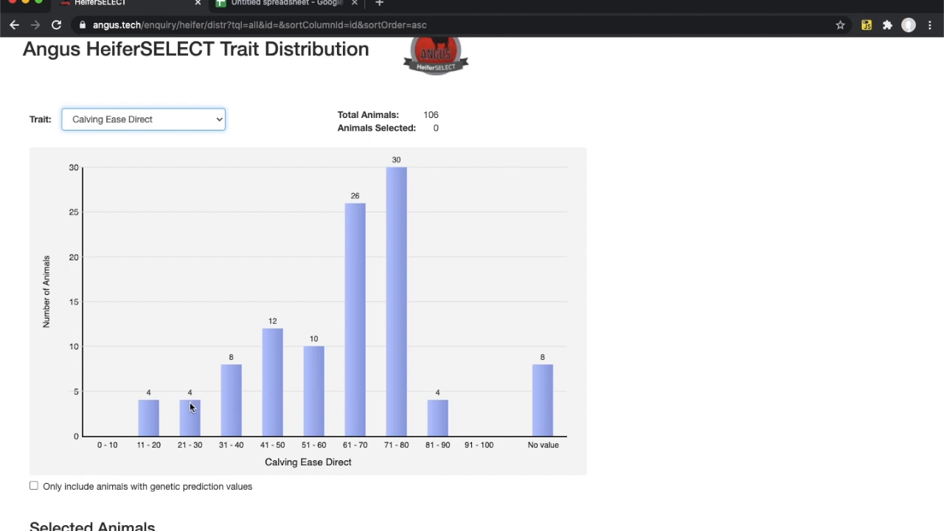
# Return to the spreadsheet and enter 30 as the ced criterion in cell B1
pyautogui.click(288, 4)
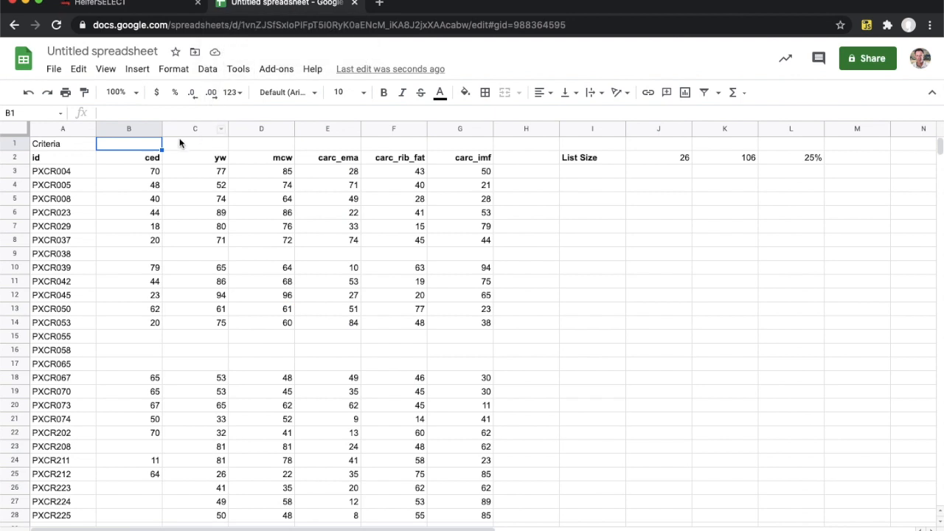
pyautogui.write('30')
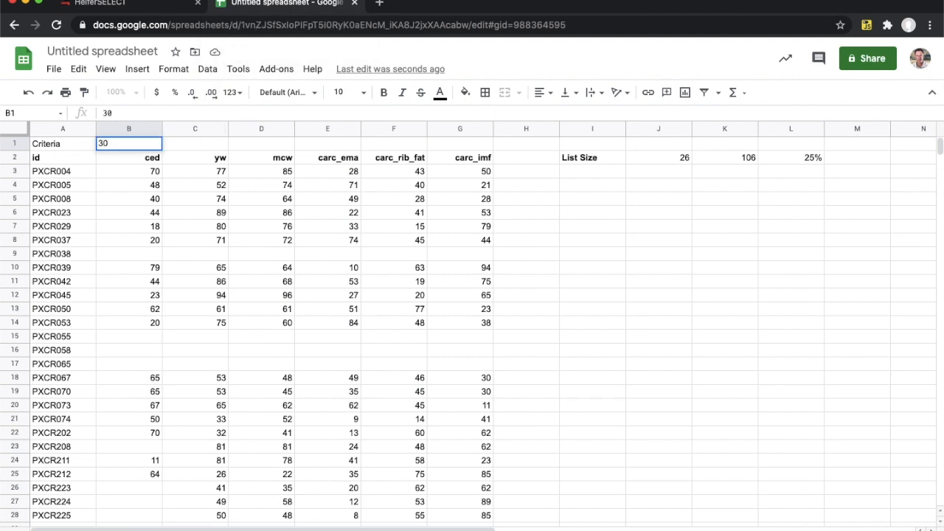
pyautogui.press('Return')
# Switch to HeiferSELECT and display the trait distribution chart for Yearling Weight
pyautogui.click(136, 6)
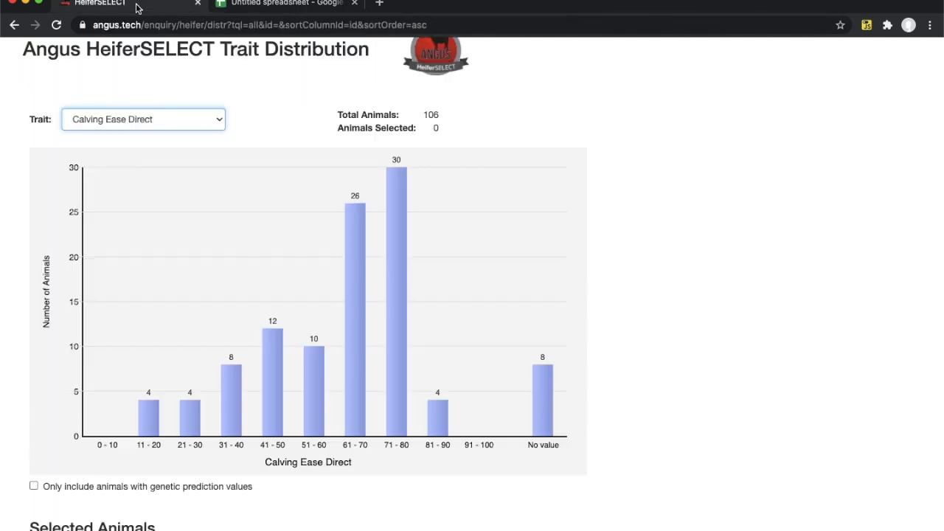
pyautogui.click(144, 124)
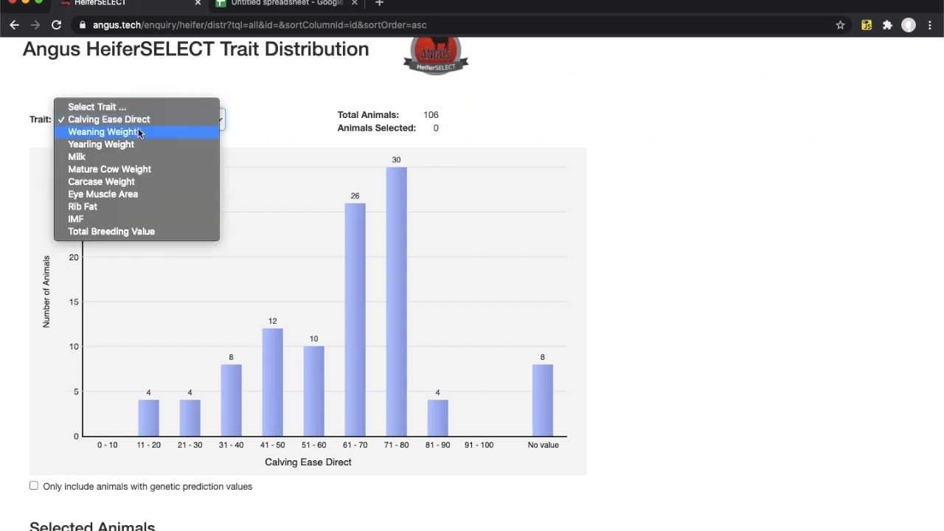
pyautogui.click(123, 144)
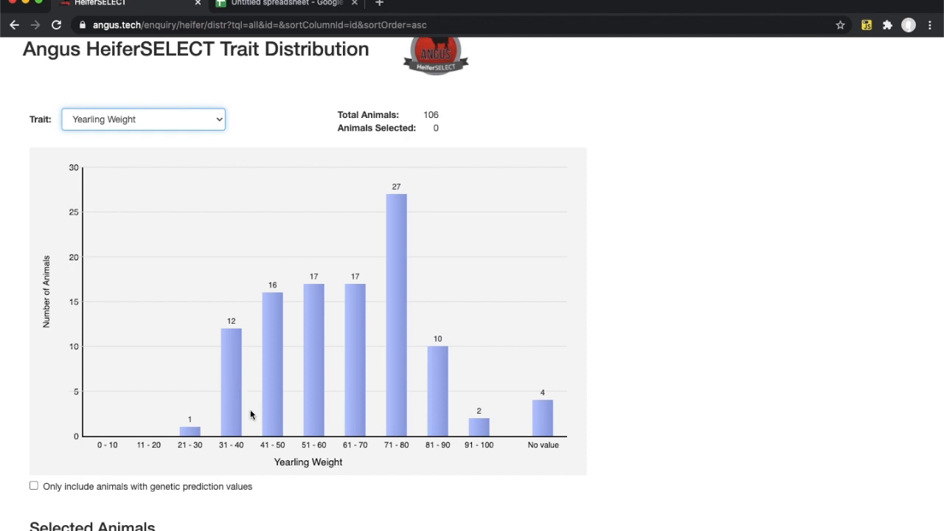
pyautogui.scroll(-2, 252, 413)
pyautogui.scroll(-2, 250, 411)
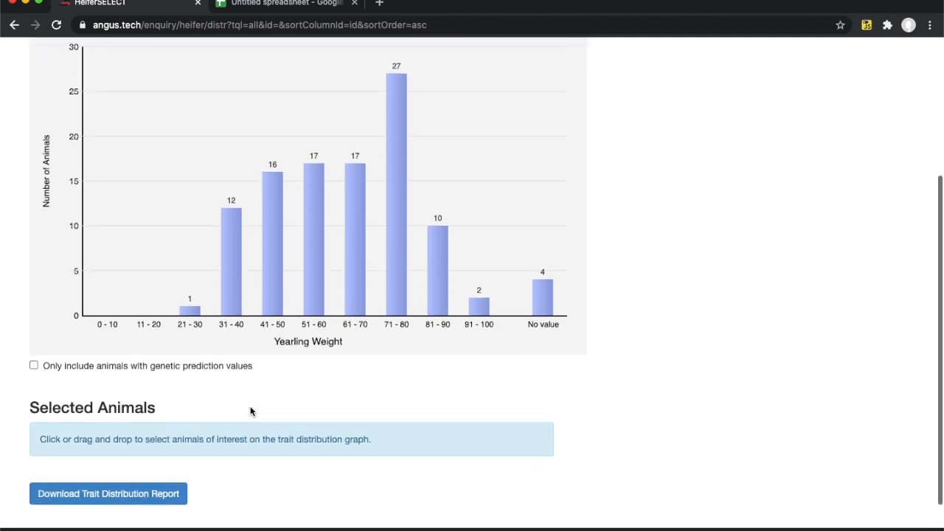
# Select the 31 - 40 bar in the Yearling Weight chart and review the YW values of its animals
pyautogui.click(232, 284)
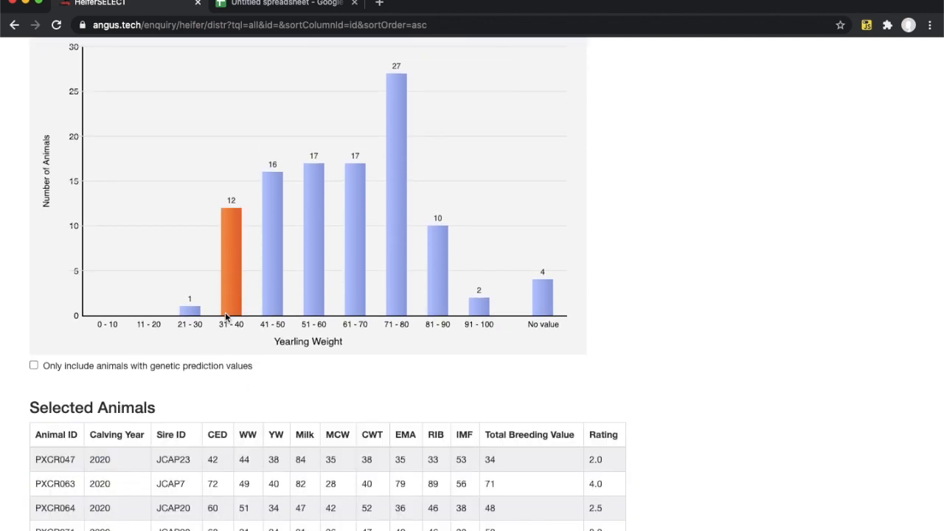
pyautogui.scroll(-5, 237, 325)
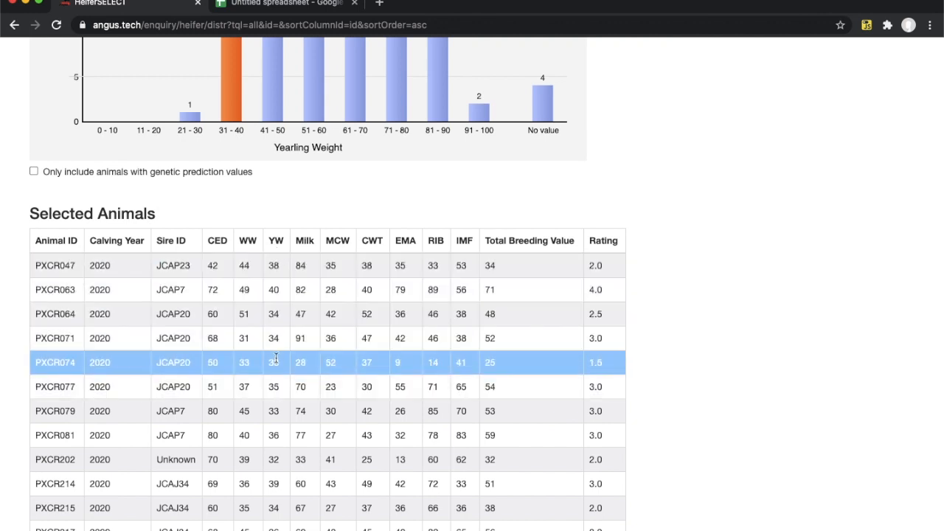
pyautogui.scroll(-2, 281, 318)
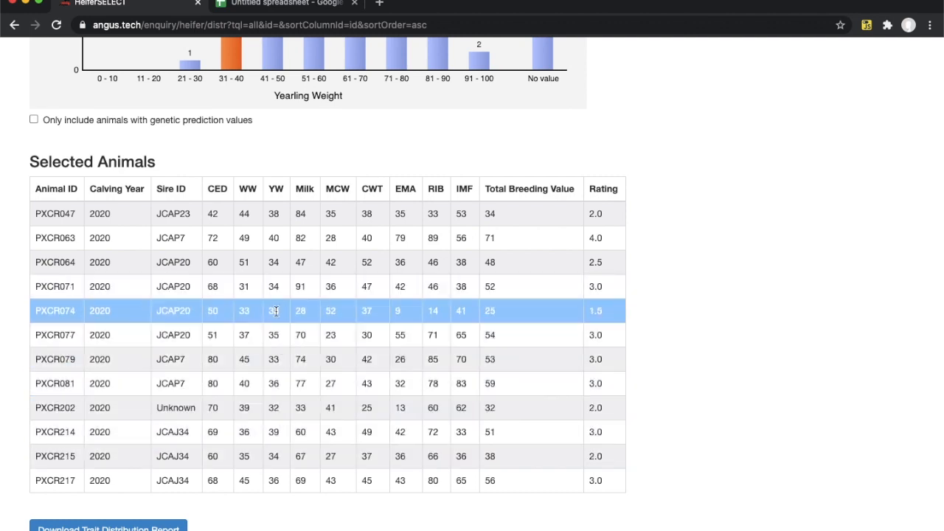
pyautogui.scroll(5, 271, 271)
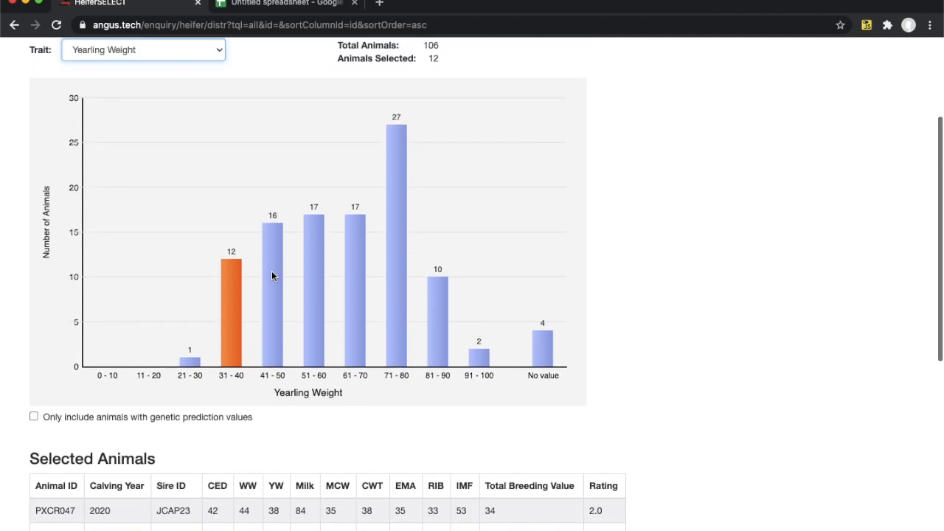
pyautogui.scroll(1, 362, 407)
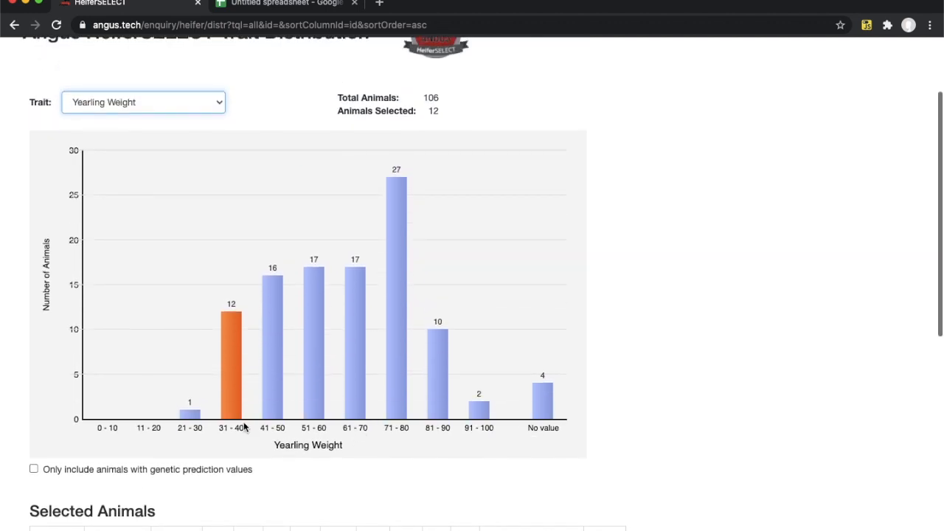
# Return to the spreadsheet and enter 25 as the yw criterion in cell C1
pyautogui.click(287, 6)
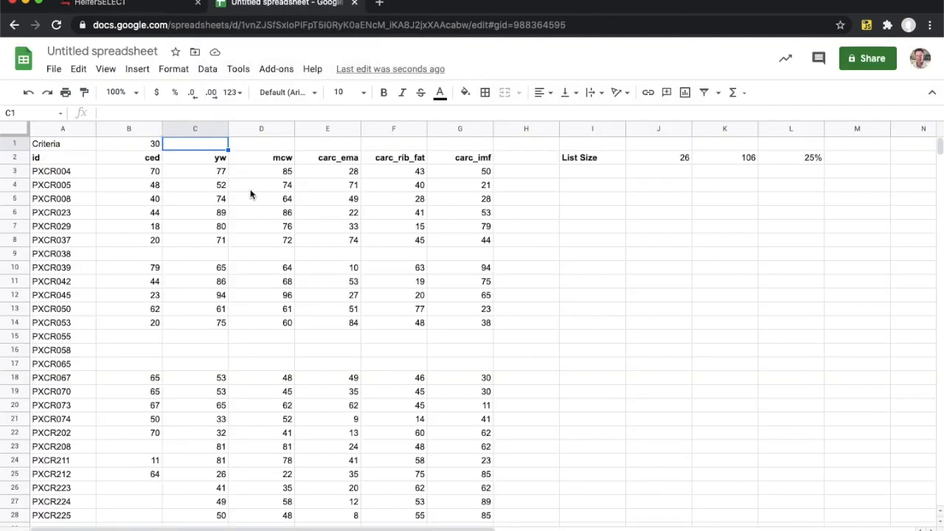
pyautogui.write('25')
pyautogui.press('Tab')
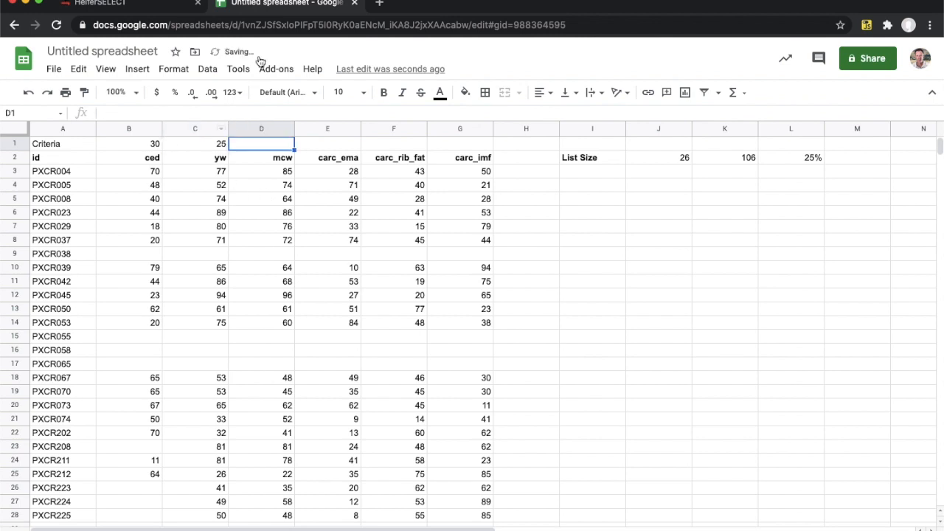
# Switch to HeiferSELECT and display the trait distribution chart for Mature Cow Weight
pyautogui.click(146, 7)
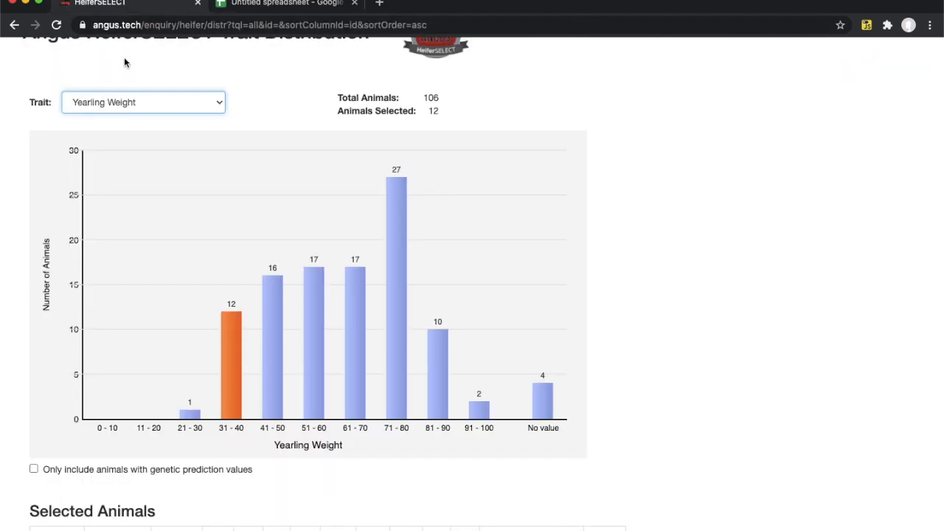
pyautogui.click(111, 102)
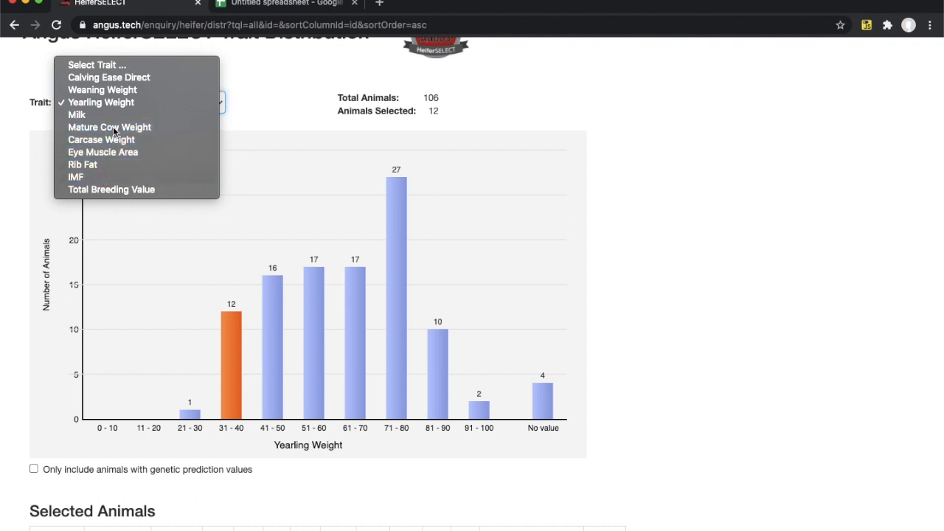
pyautogui.click(111, 127)
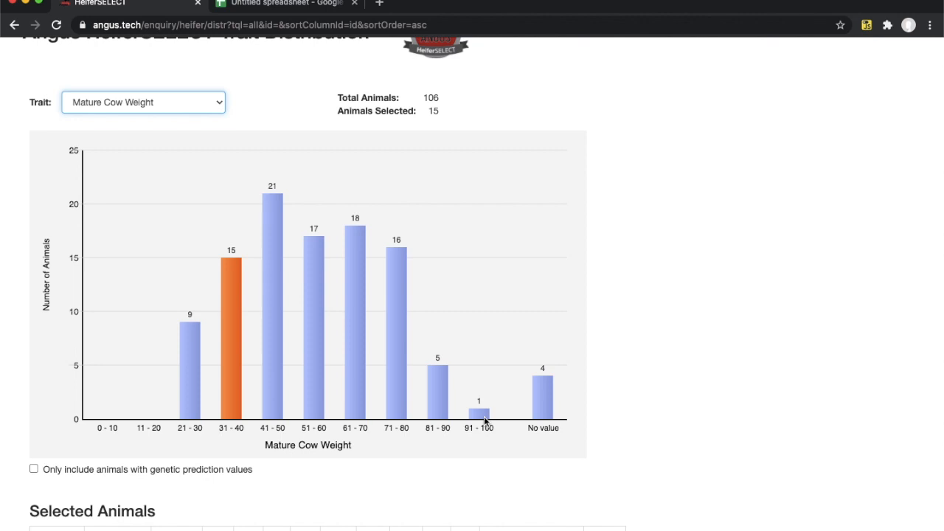
# Select only the 81 - 90 bar in the Mature Cow Weight chart and review the MCW values of its animals
pyautogui.keyDown('shift'); pyautogui.click(436, 403); pyautogui.keyUp('shift')
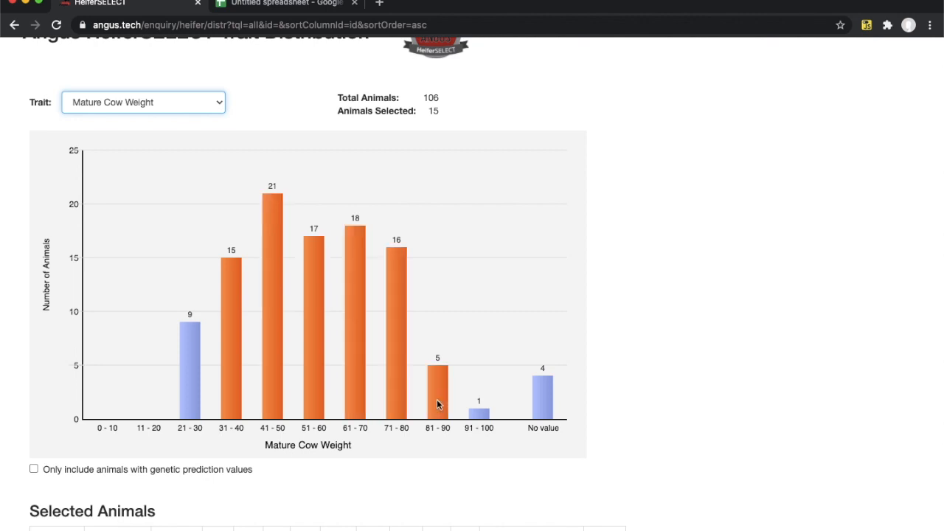
pyautogui.click(438, 305)
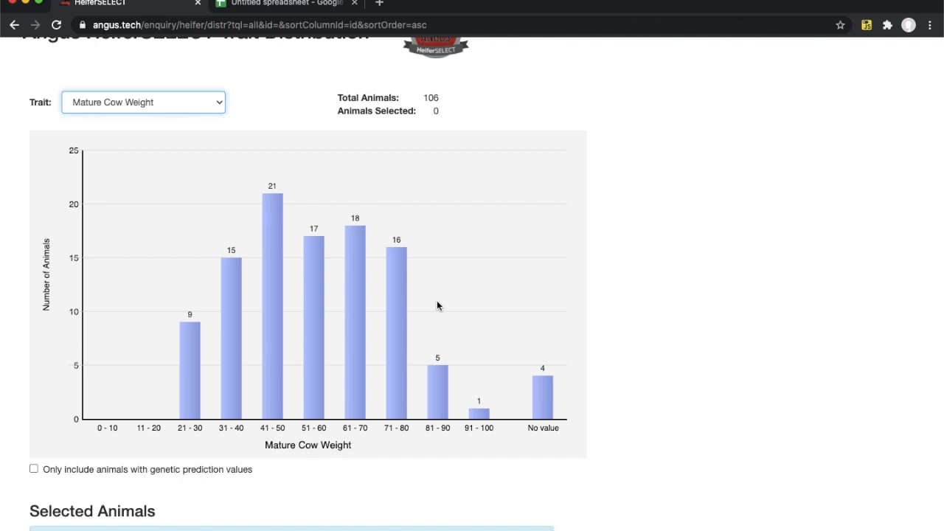
pyautogui.click(433, 395)
pyautogui.scroll(-3, 434, 395)
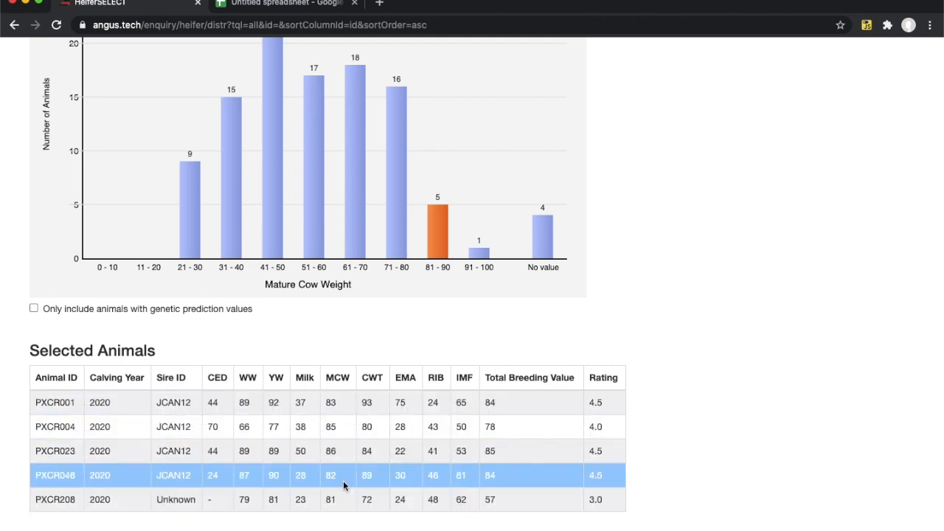
# Return to the spreadsheet and enter 84 as the mcw criterion in cell D1
pyautogui.click(284, 7)
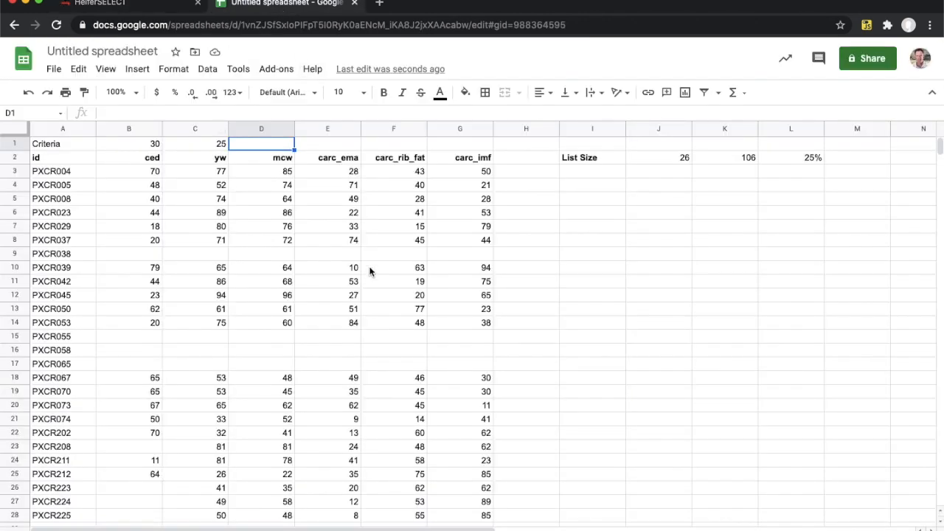
pyautogui.write('84')
pyautogui.press('Tab')
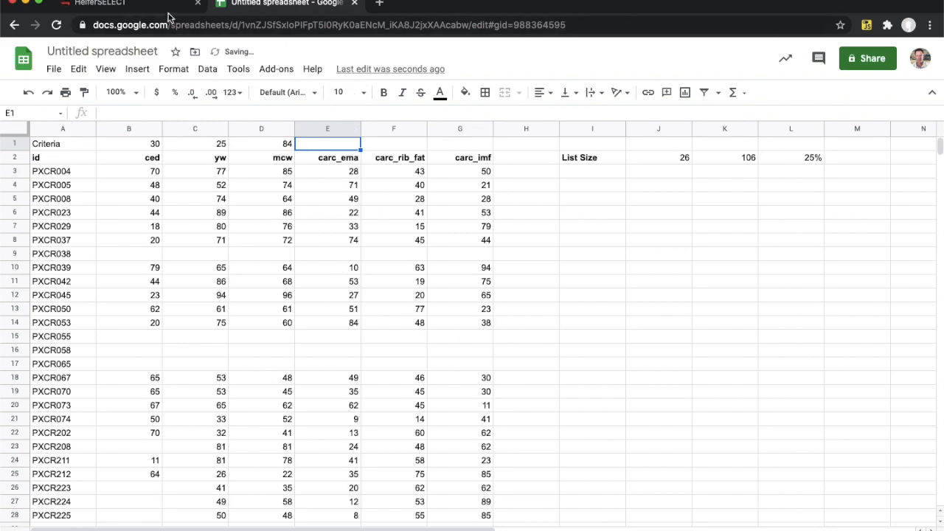
# Switch to HeiferSELECT, display the Eye Muscle Area distribution chart, clear the bar selection and examine the lowest bands
pyautogui.click(165, 13)
pyautogui.scroll(5, 181, 152)
pyautogui.click(162, 187)
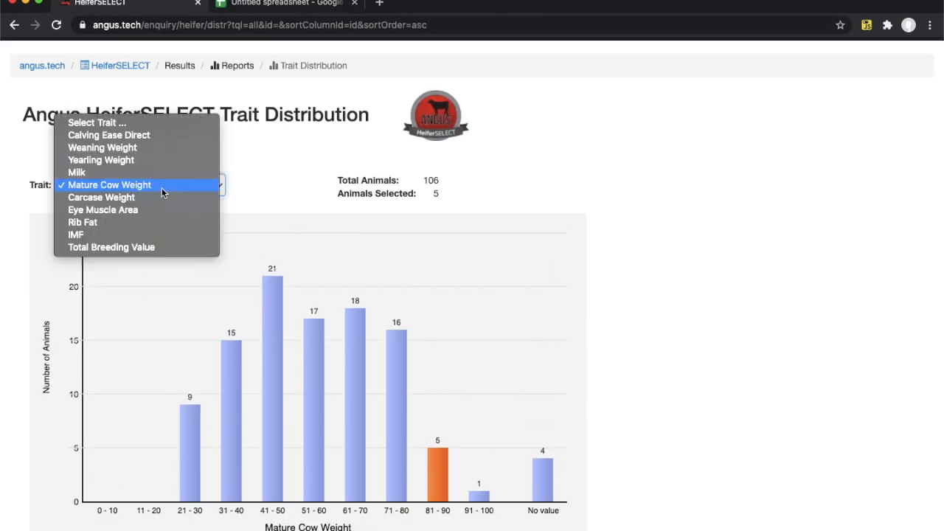
pyautogui.click(137, 212)
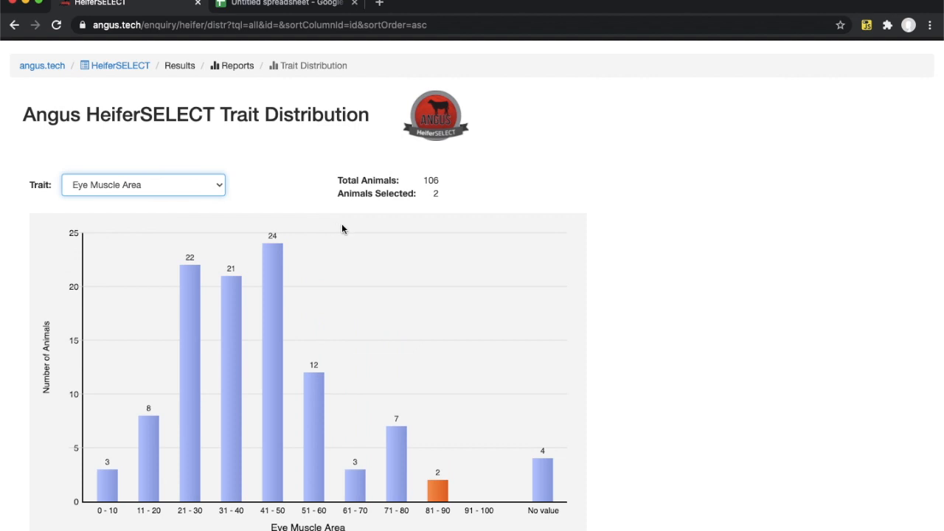
pyautogui.scroll(-3, 518, 363)
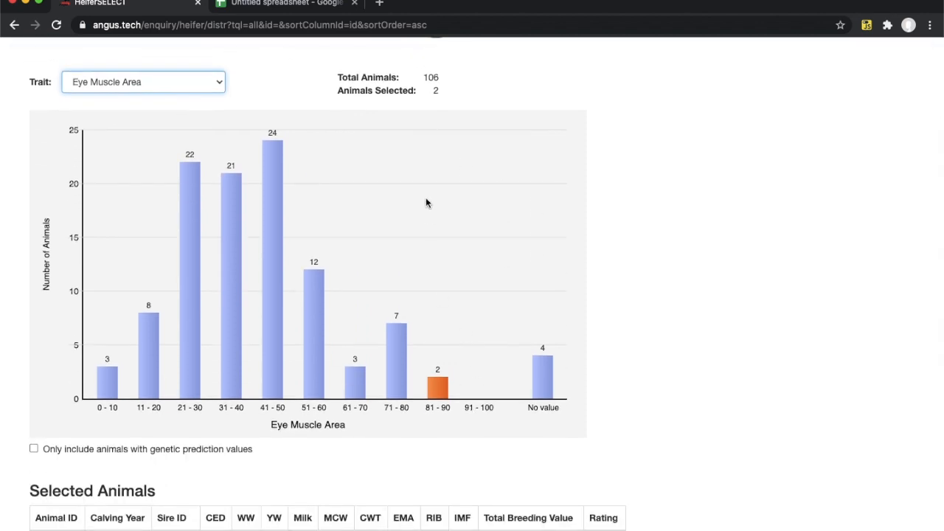
pyautogui.click(426, 202)
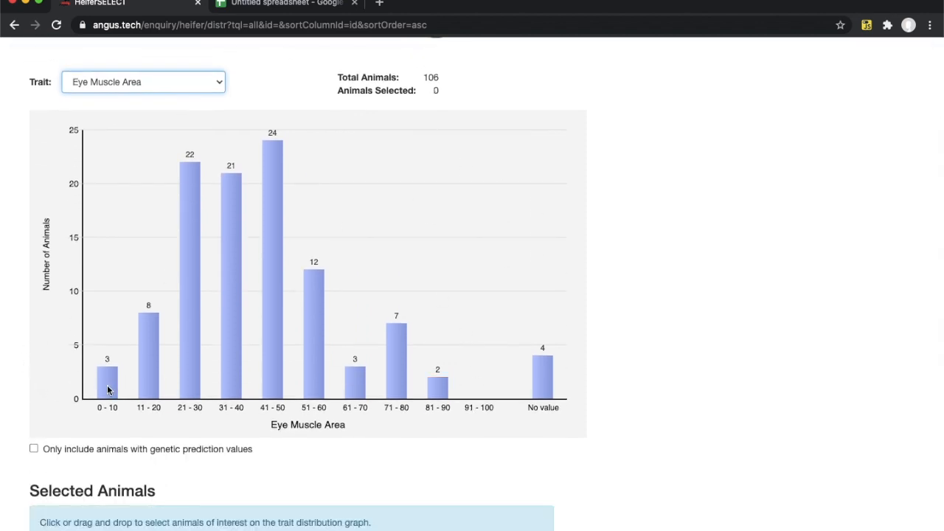
pyautogui.scroll(-2, 104, 385)
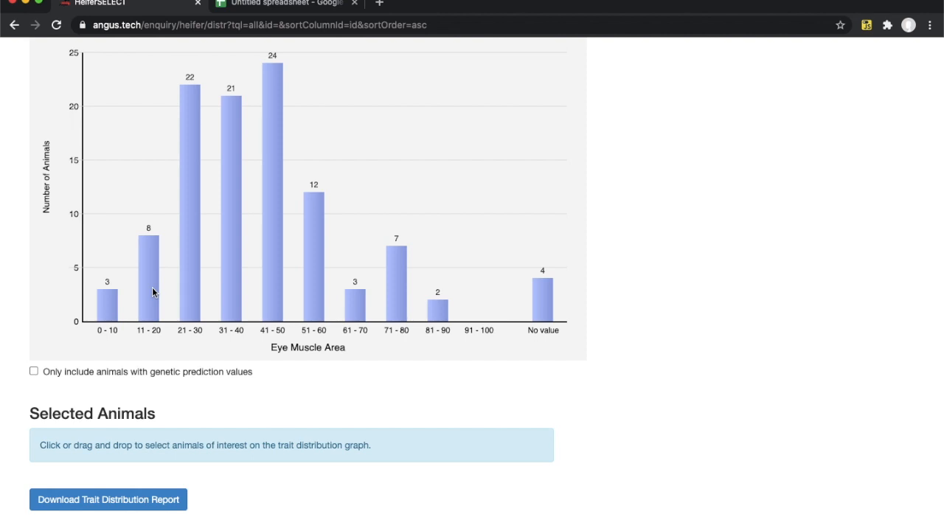
pyautogui.scroll(3, 192, 236)
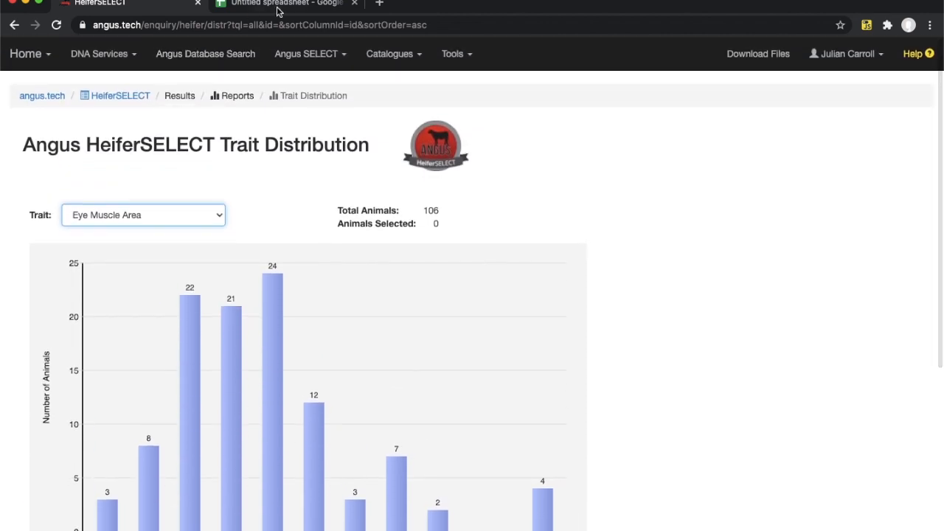
# Return to the spreadsheet and enter 10 as the carc_ema criterion in cell E1
pyautogui.click(288, 6)
pyautogui.write('10')
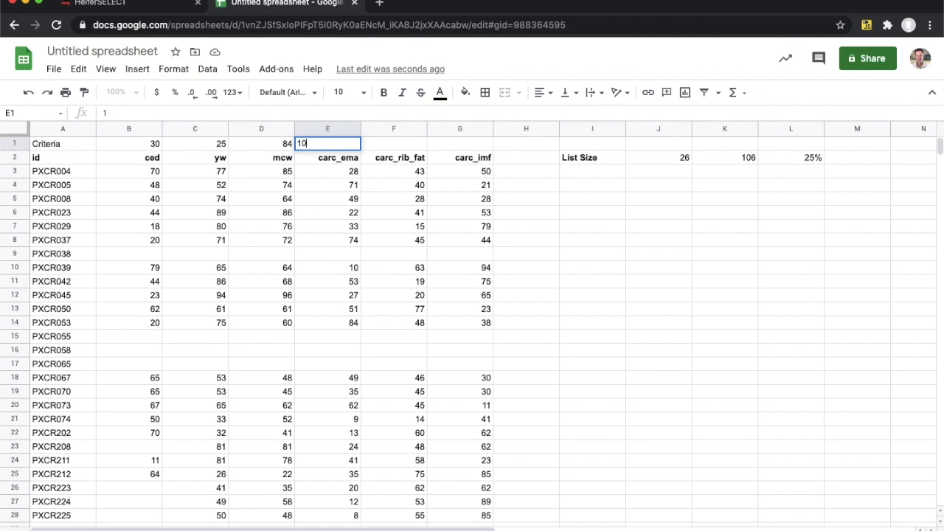
pyautogui.press('Tab')
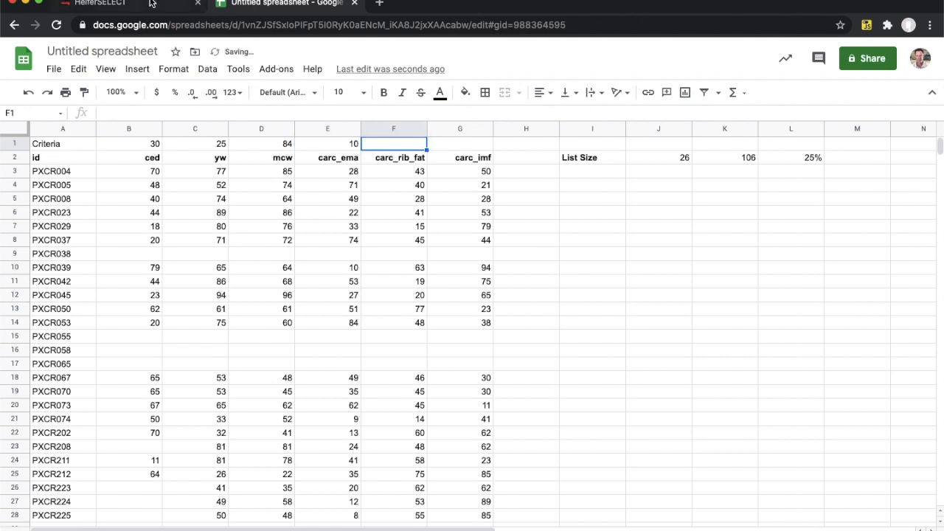
# Switch to HeiferSELECT and display the trait distribution chart for Rib Fat
pyautogui.click(152, 4)
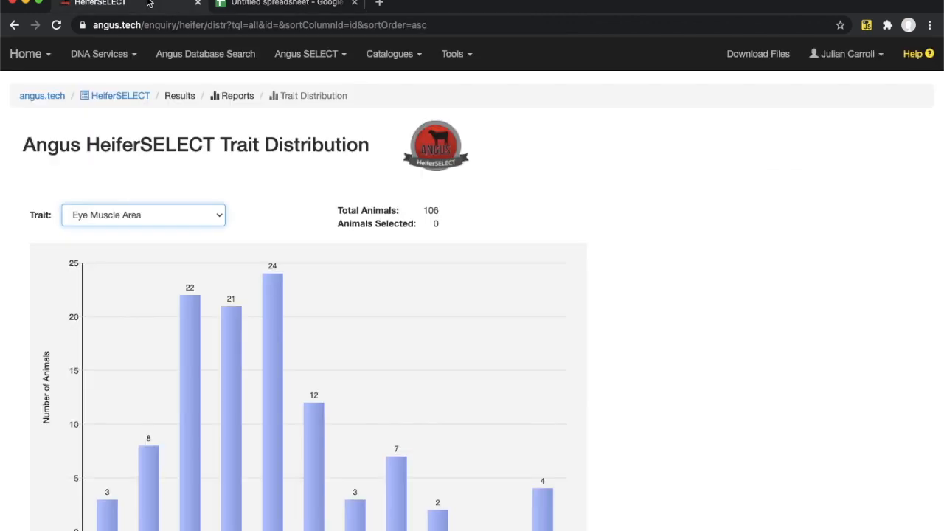
pyautogui.click(145, 220)
pyautogui.click(164, 227)
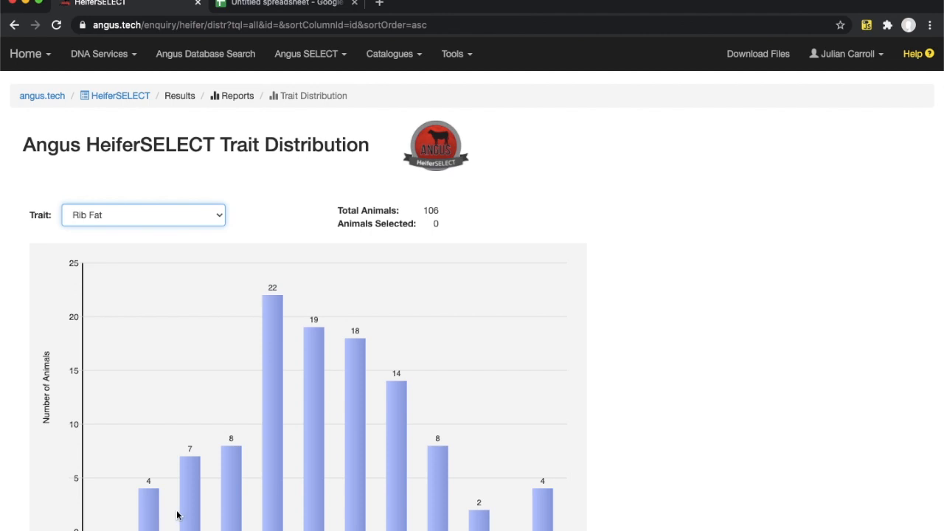
# Return to the spreadsheet and enter 20 as the carc_rib_fat criterion in cell F1
pyautogui.click(286, 6)
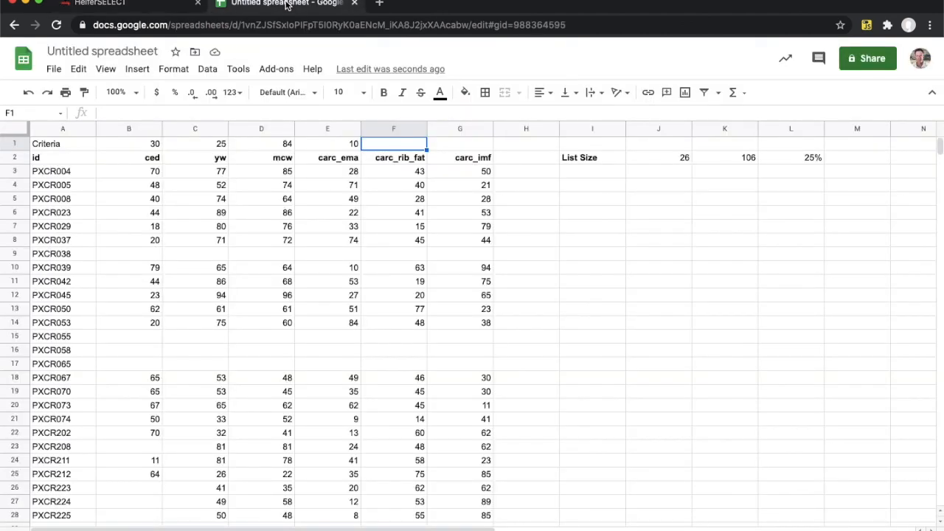
pyautogui.write('20')
pyautogui.press('Tab')
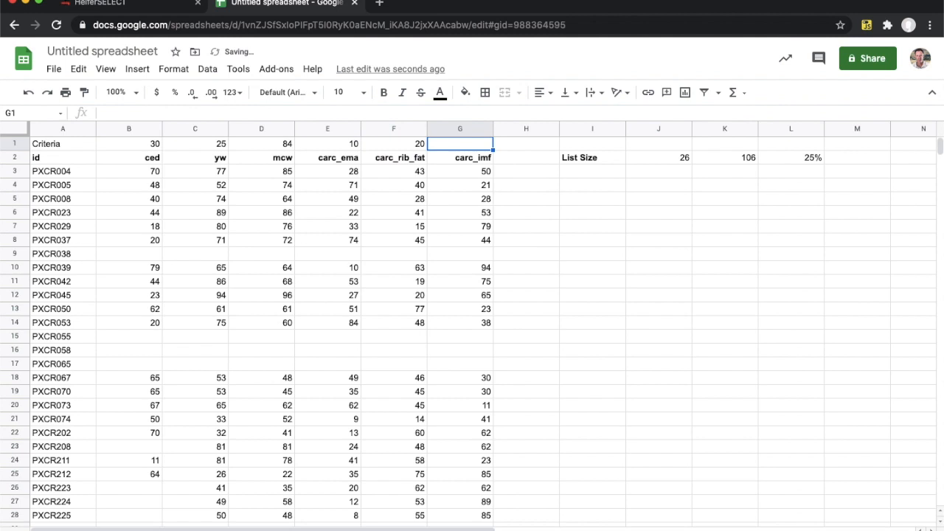
# Switch to HeiferSELECT, display the IMF trait distribution chart and examine its lowest bands
pyautogui.click(161, 6)
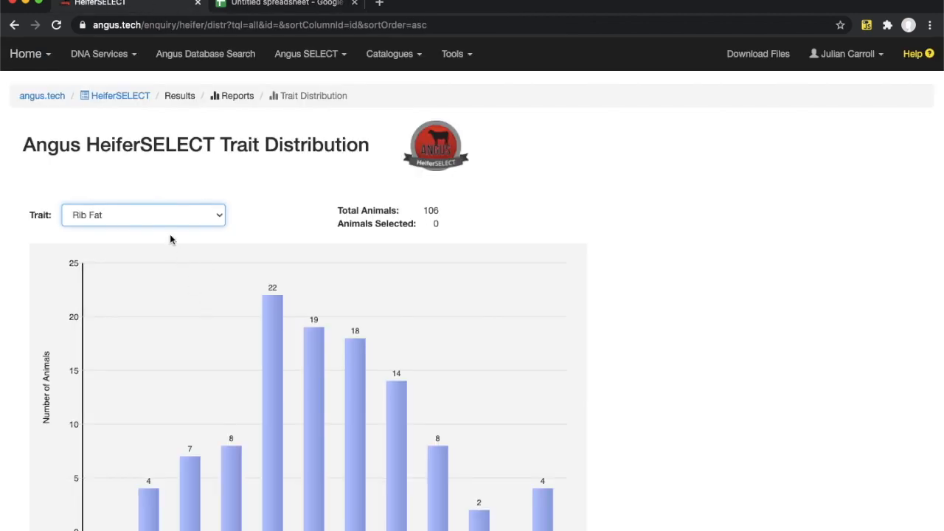
pyautogui.click(164, 215)
pyautogui.click(127, 230)
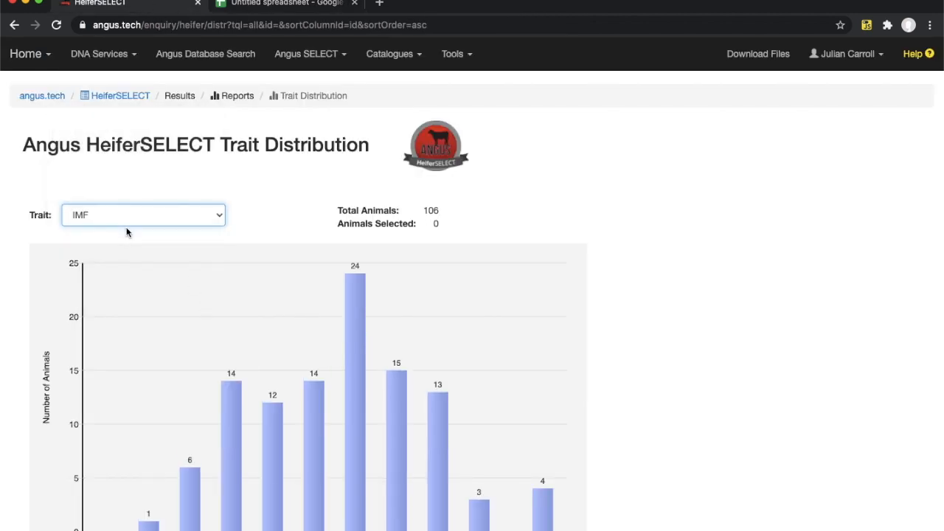
pyautogui.scroll(-1, 593, 303)
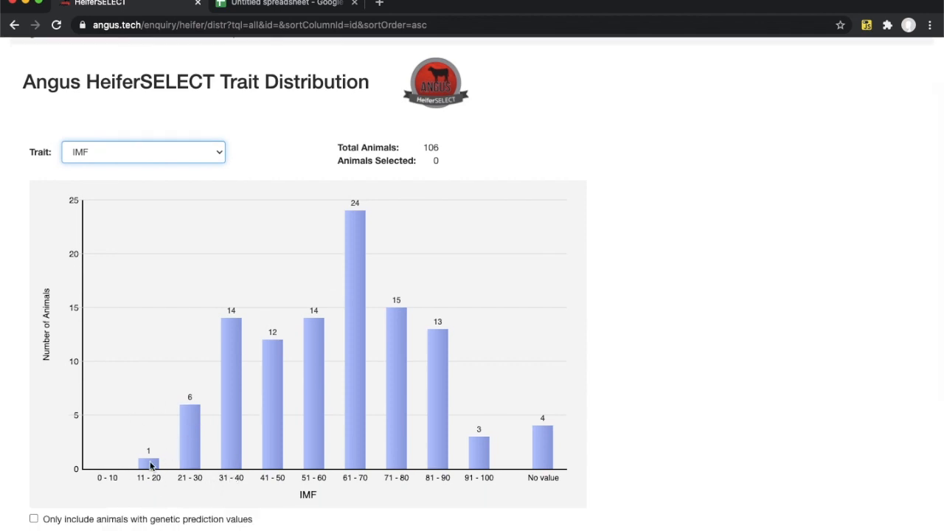
# Return to the spreadsheet and enter 30 as the carc_imf criterion in cell G1, rechecking the IMF distribution chart in between
pyautogui.click(264, 9)
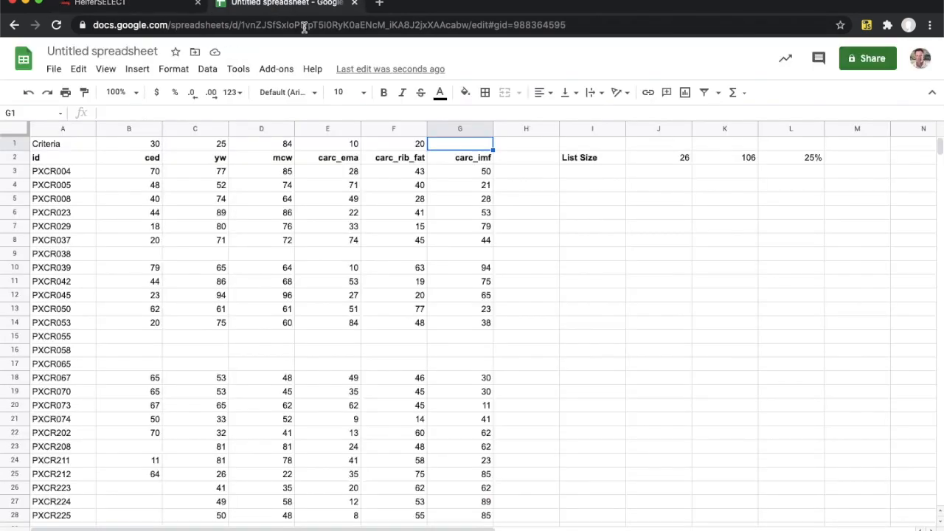
pyautogui.write('30')
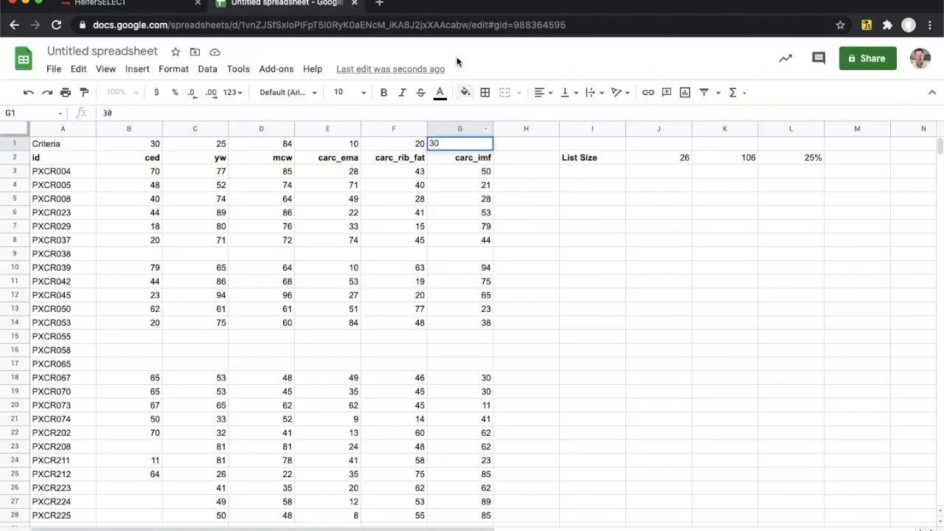
pyautogui.click(140, 5)
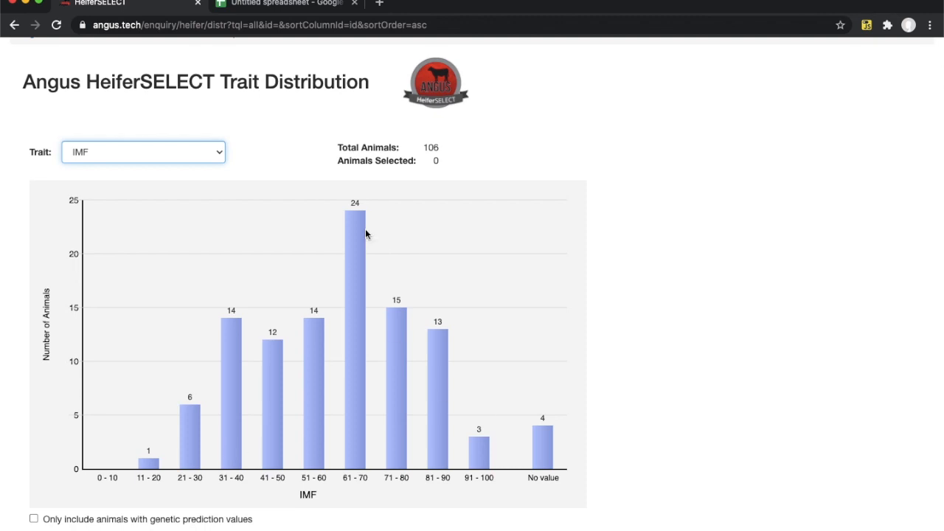
pyautogui.click(292, 5)
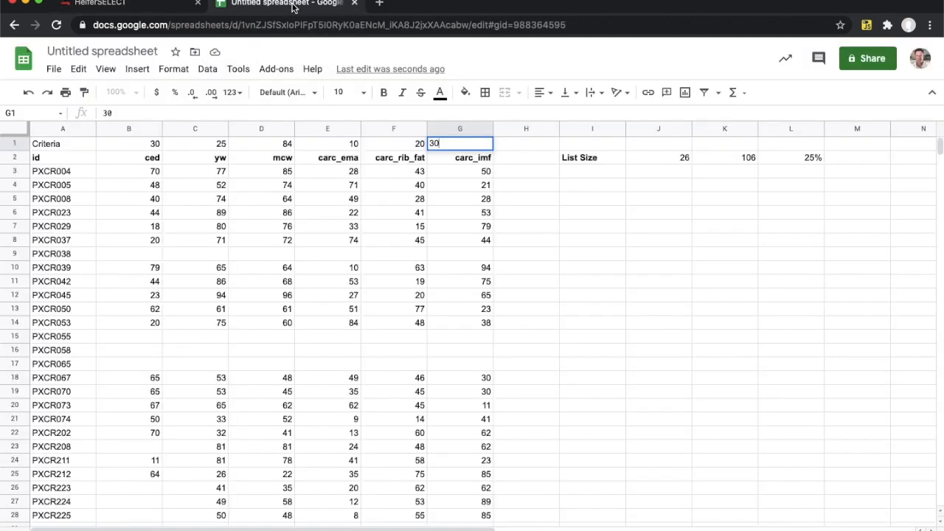
pyautogui.press('Return')
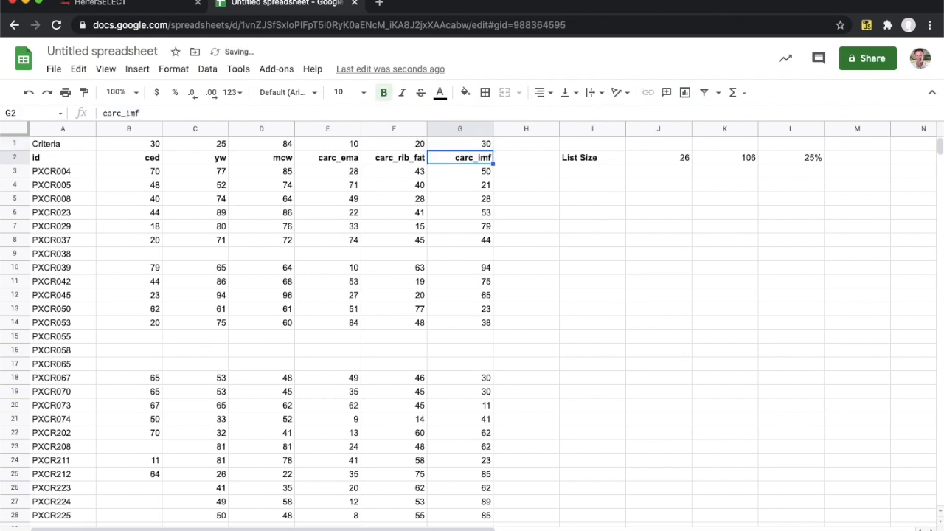
# Look over the criteria values across row 1 and go to the query formula in cell A2
pyautogui.press('Left')
pyautogui.press('Left')
pyautogui.press('Left')
pyautogui.press('Left')
pyautogui.press('Up')
pyautogui.press('Left')
pyautogui.press('Right')
pyautogui.press('Right')
pyautogui.press('Right')
pyautogui.press('Right')
pyautogui.press('Right')
pyautogui.press('Left')
pyautogui.press('Left')
pyautogui.press('Left')
pyautogui.press('Left')
pyautogui.press('Left')
pyautogui.press('Left')
pyautogui.press('Down')
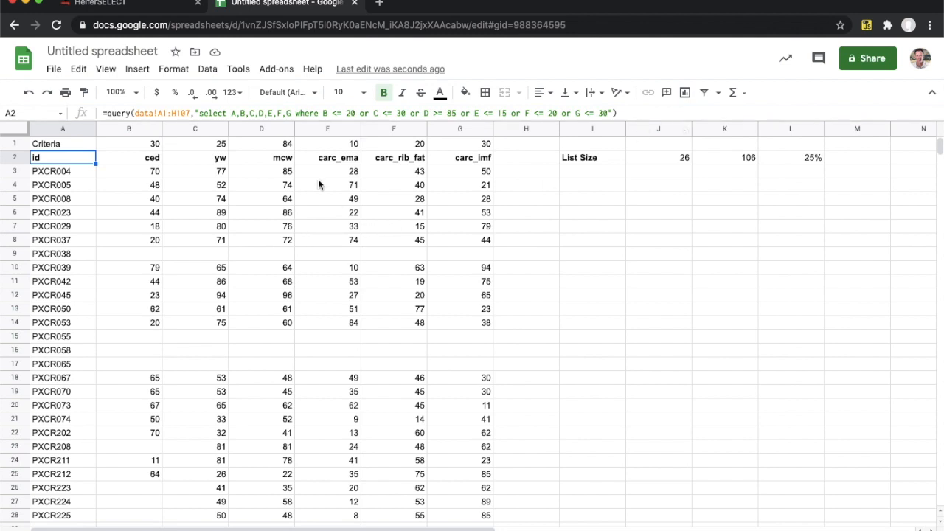
pyautogui.doubleClick(351, 112)
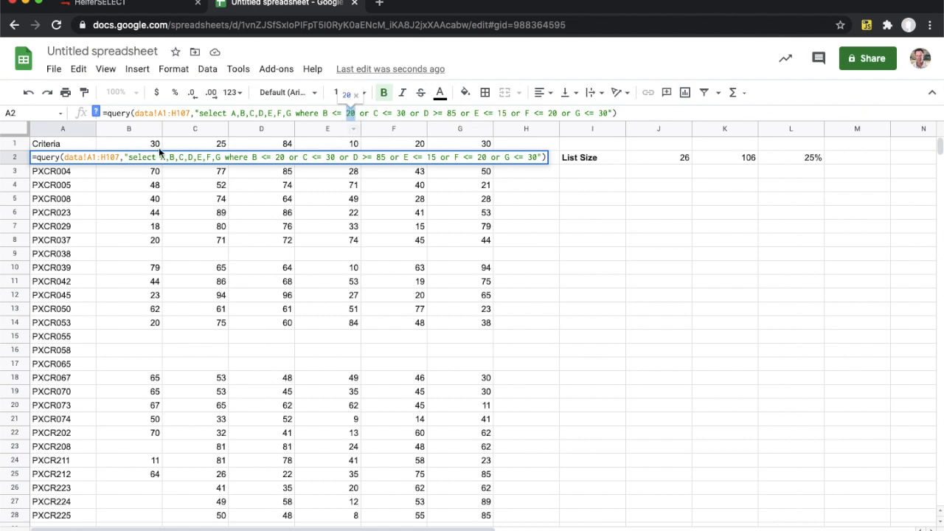
pyautogui.click(578, 216)
pyautogui.click(66, 157)
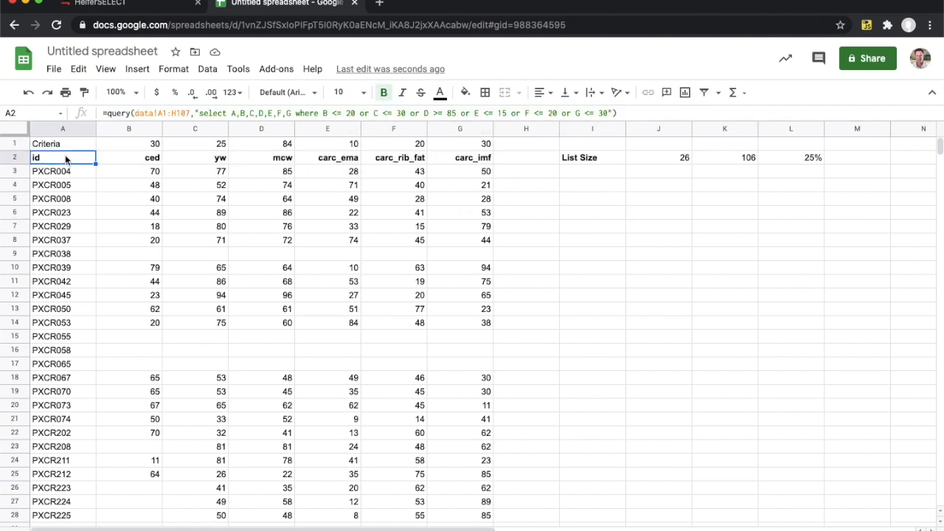
# Replace the fixed column B threshold in the A2 query with a concatenated reference to criterion cell B1 ("&B1&")
pyautogui.click(351, 113)
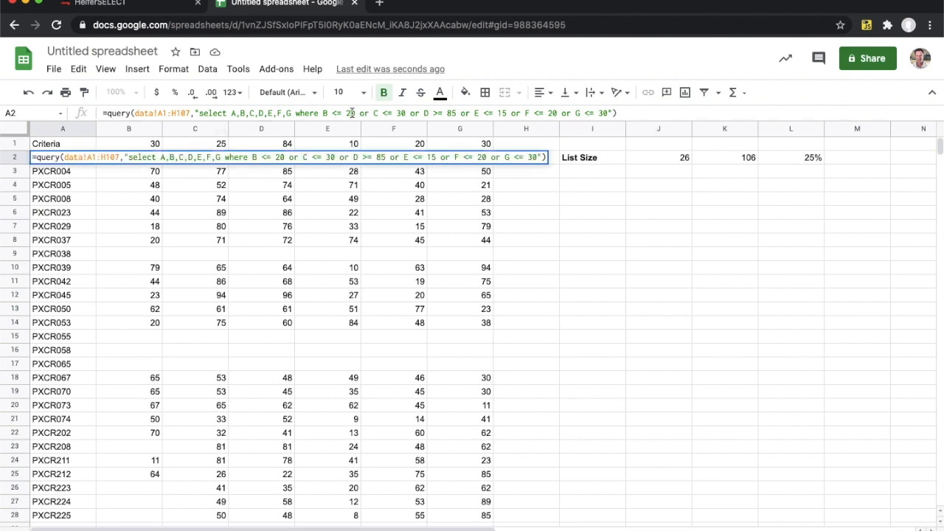
pyautogui.press('Right')
pyautogui.press('BackSpace')
pyautogui.press('BackSpace')
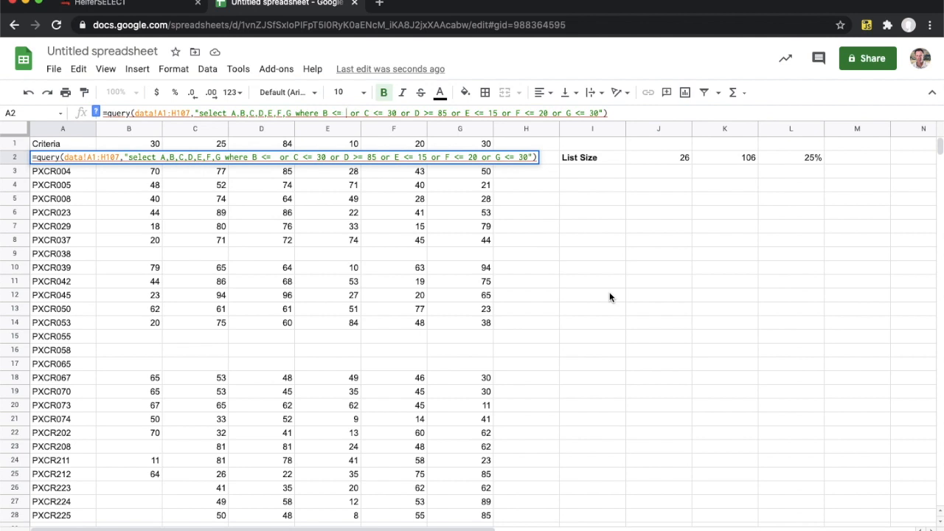
pyautogui.write('"')
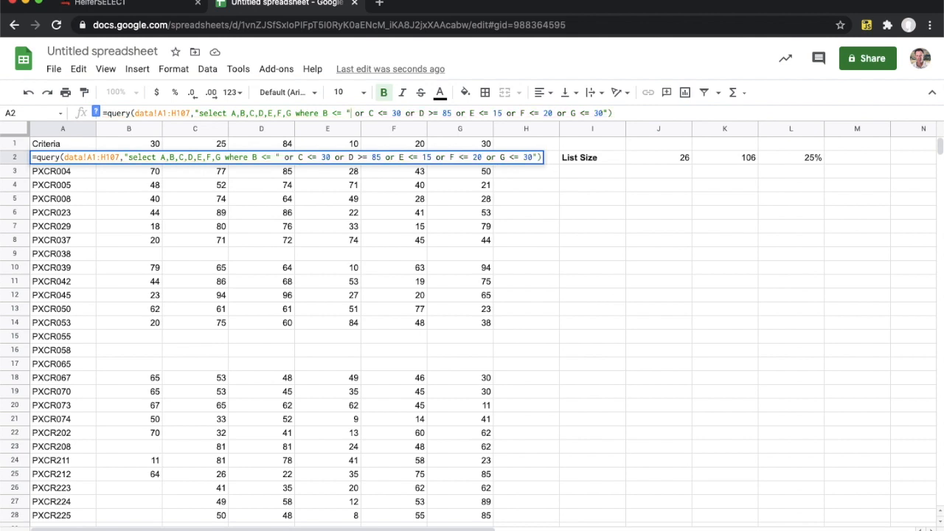
pyautogui.write('&')
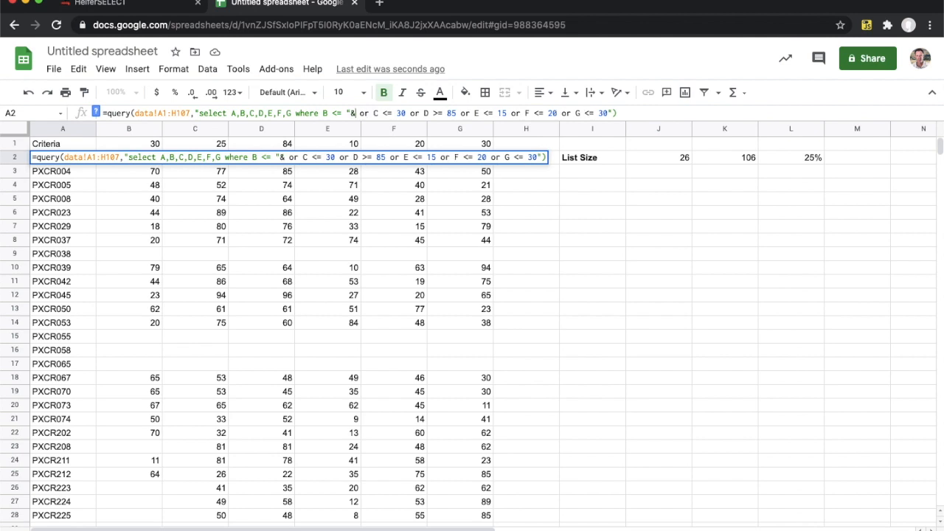
pyautogui.write('B1')
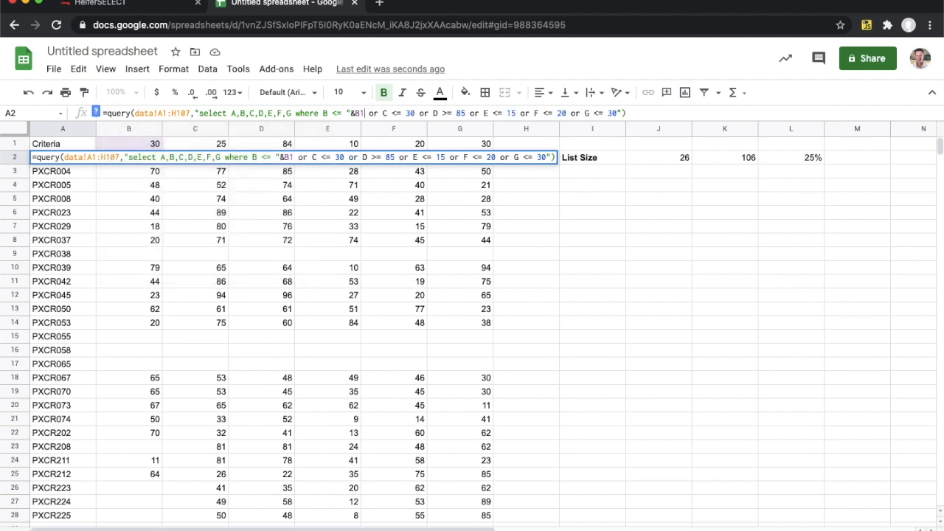
pyautogui.write('&')
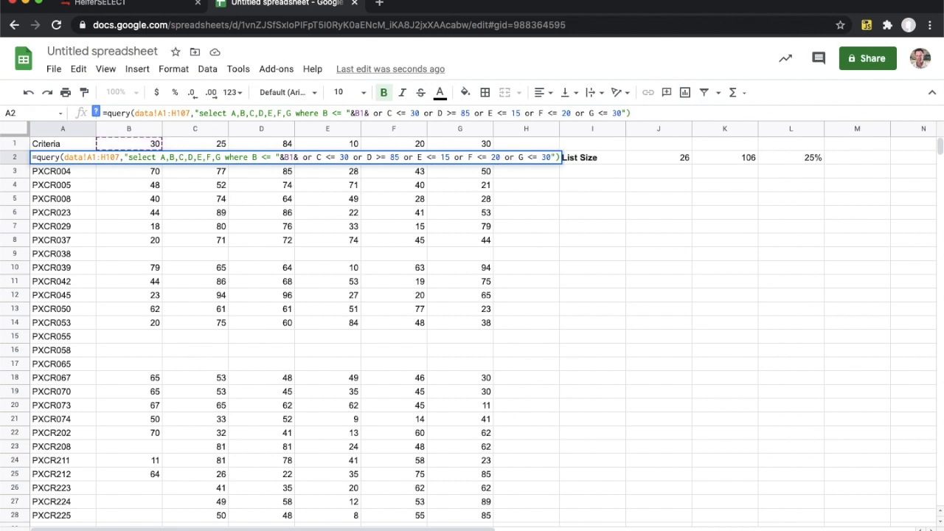
pyautogui.write('"')
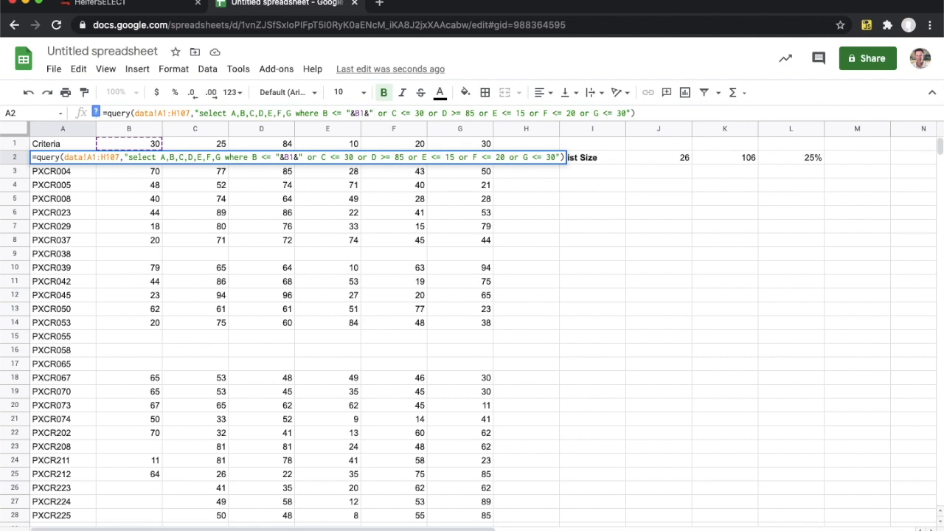
pyautogui.press('Return')
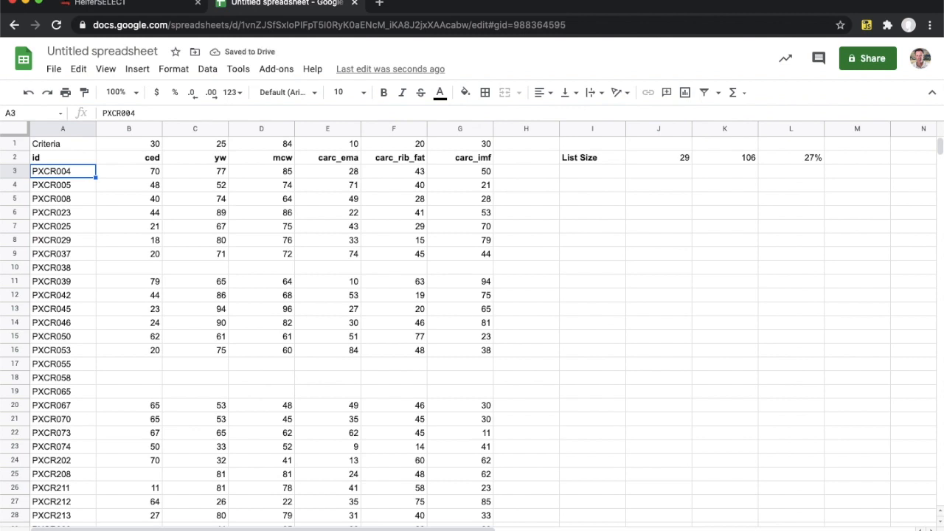
# Replace the fixed column C threshold in the A2 query with a concatenated reference to criterion cell C1 ("&C1&")
pyautogui.press('Right')
pyautogui.press('Up')
pyautogui.press('Left')
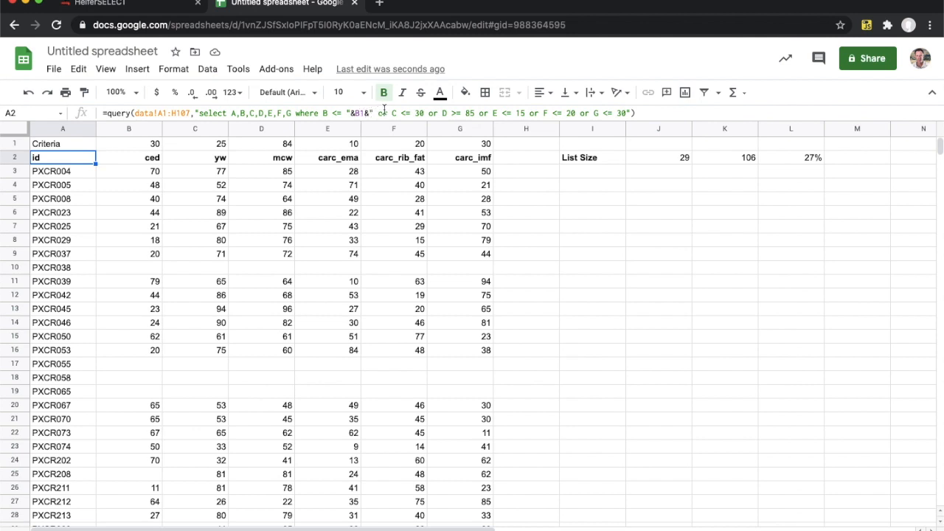
pyautogui.doubleClick(419, 113)
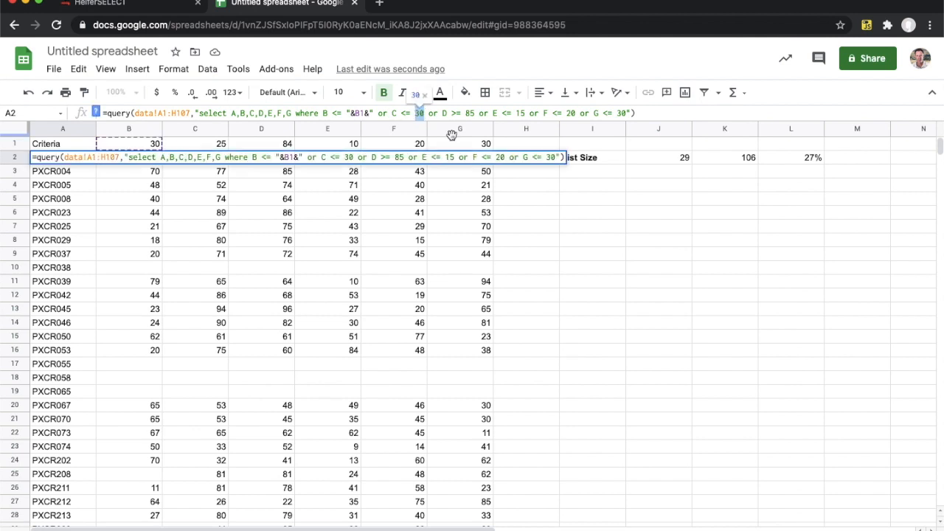
pyautogui.write('"&C1&"')
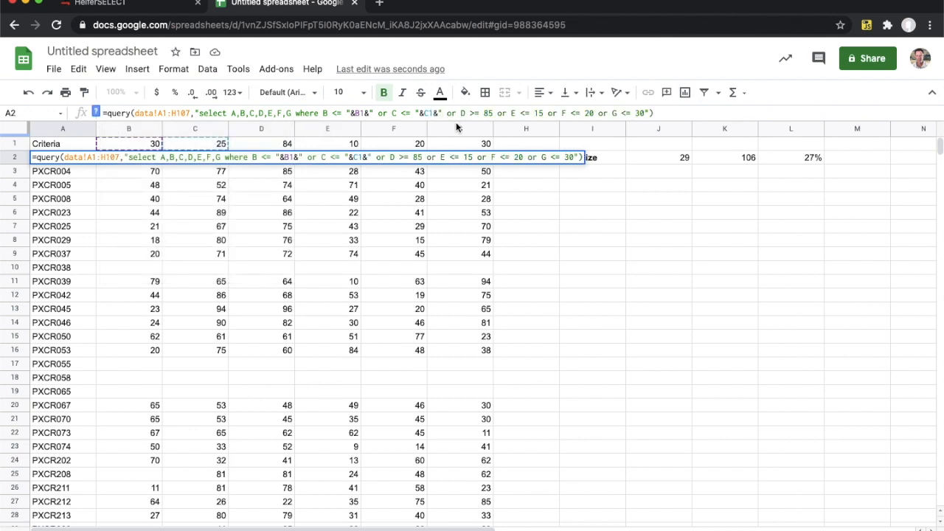
# Try to replace the fixed column D threshold in the A2 query with a reference to D1, written as "&D1$"
pyautogui.doubleClick(487, 112)
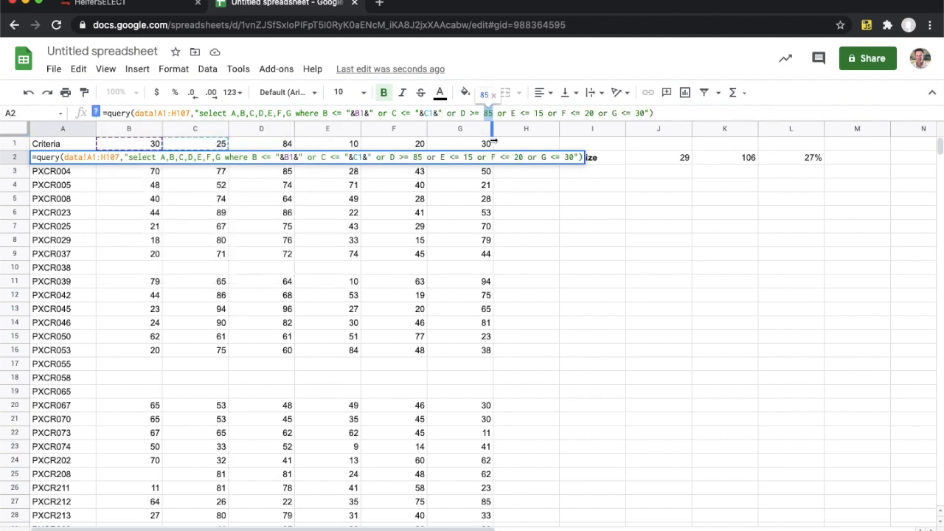
pyautogui.write('"')
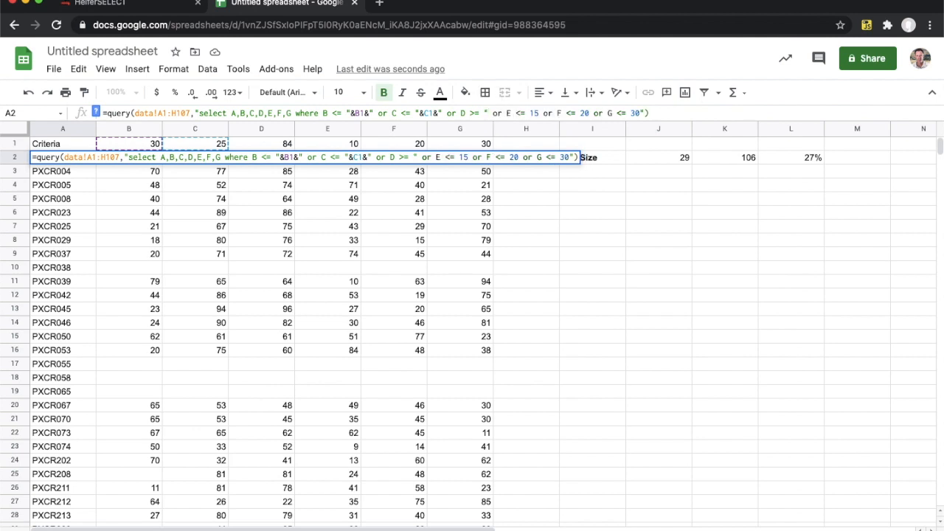
pyautogui.write('&D1')
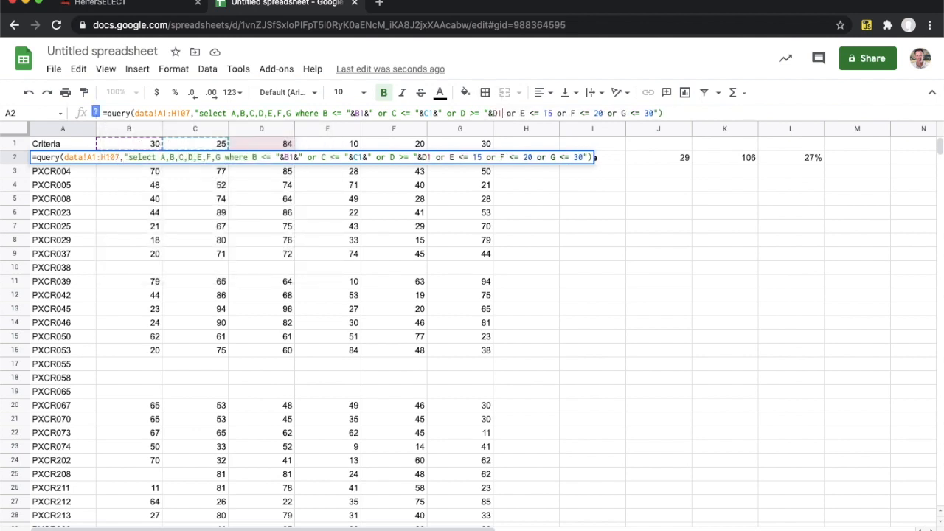
pyautogui.write('$')
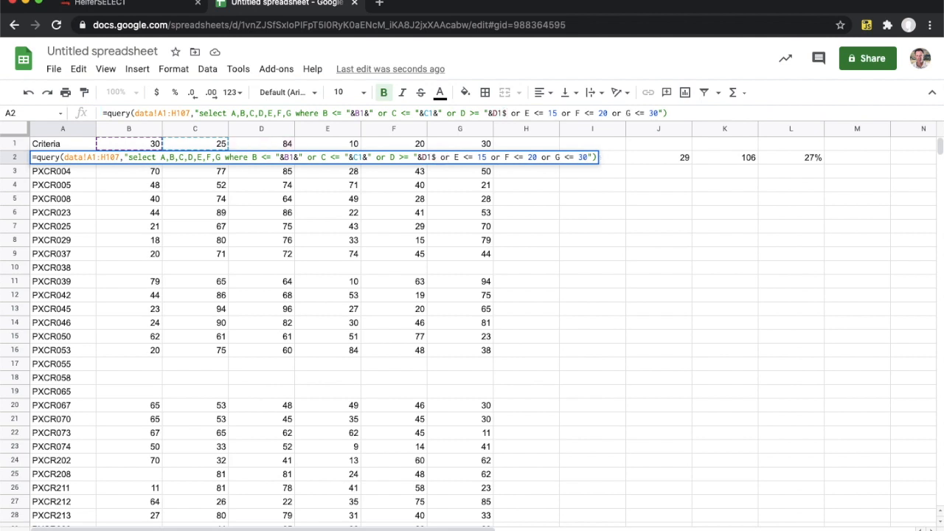
pyautogui.write('"')
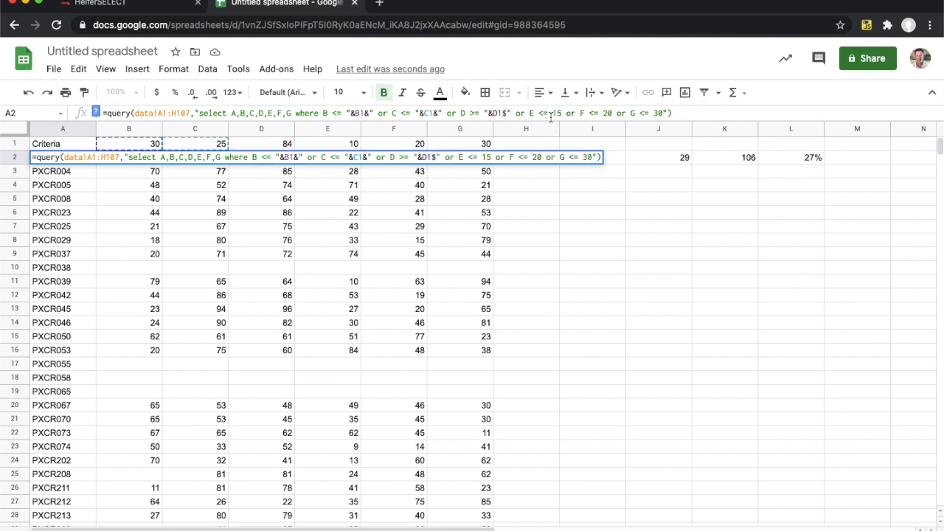
pyautogui.press('Return')
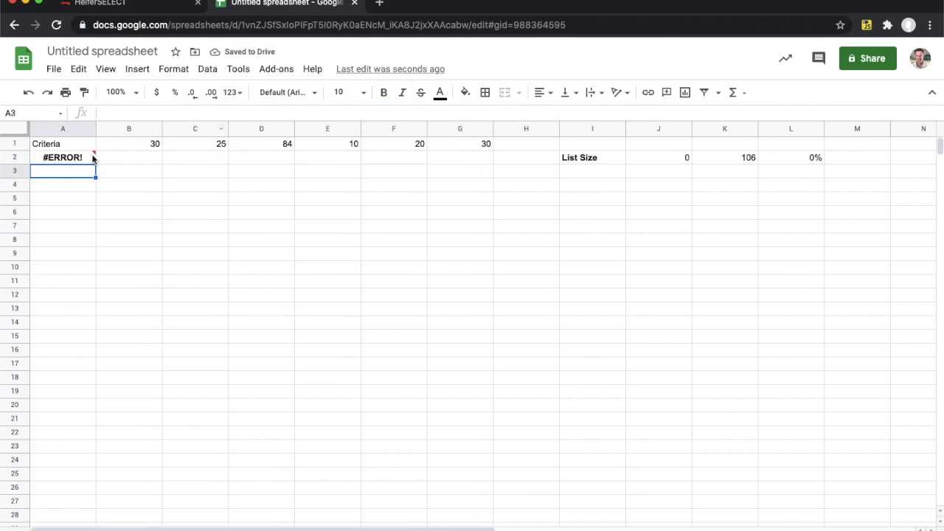
# Correct the D1 reference in the A2 query by replacing the stray $ with &
pyautogui.click(82, 160)
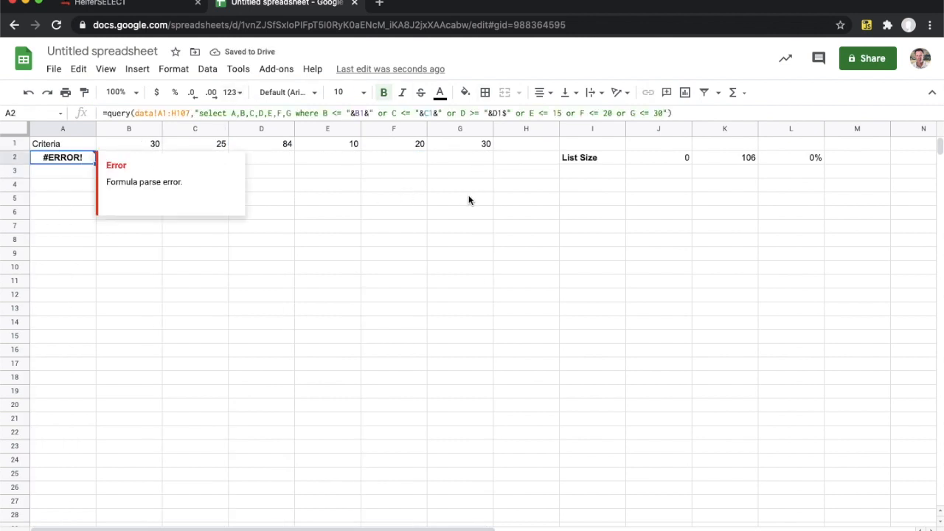
pyautogui.click(505, 113)
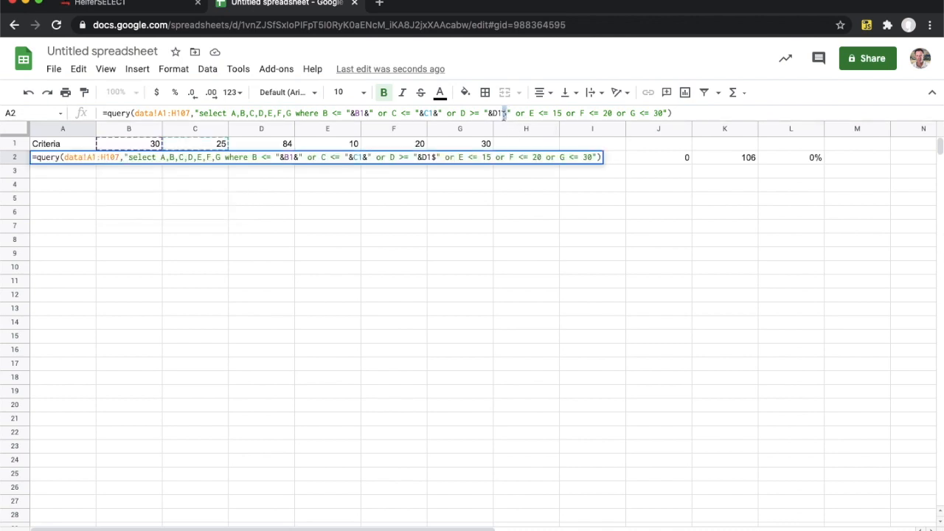
pyautogui.write('&')
pyautogui.press('Return')
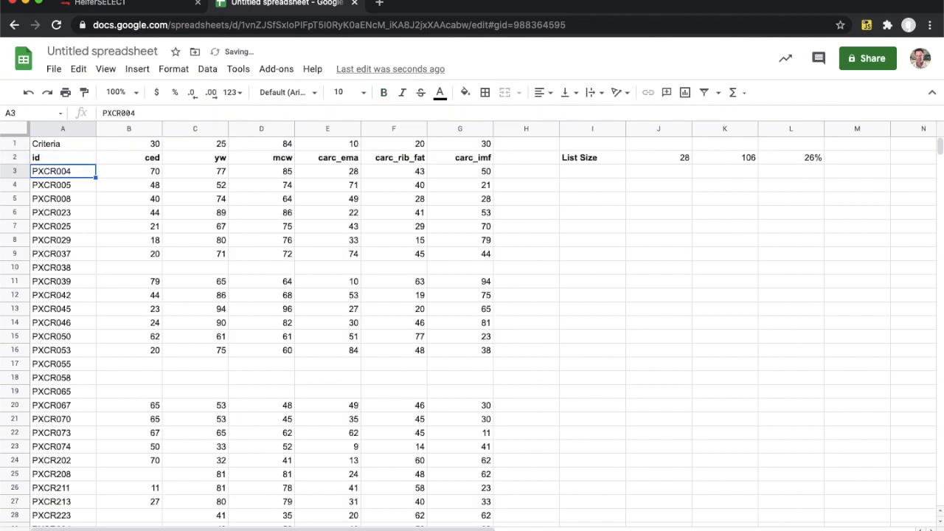
# Replace the fixed column E threshold in the A2 query with a concatenated reference to criterion cell E1 ("&E1&")
pyautogui.click(77, 159)
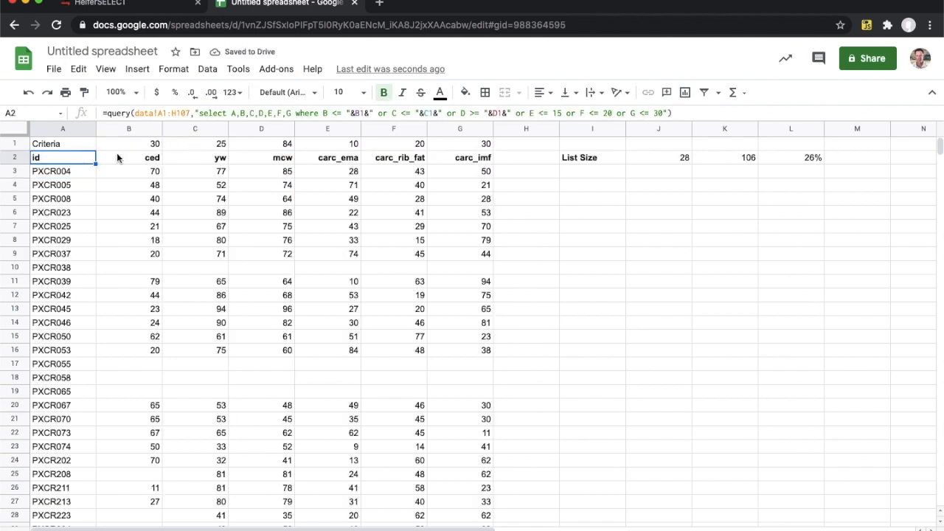
pyautogui.click(561, 115)
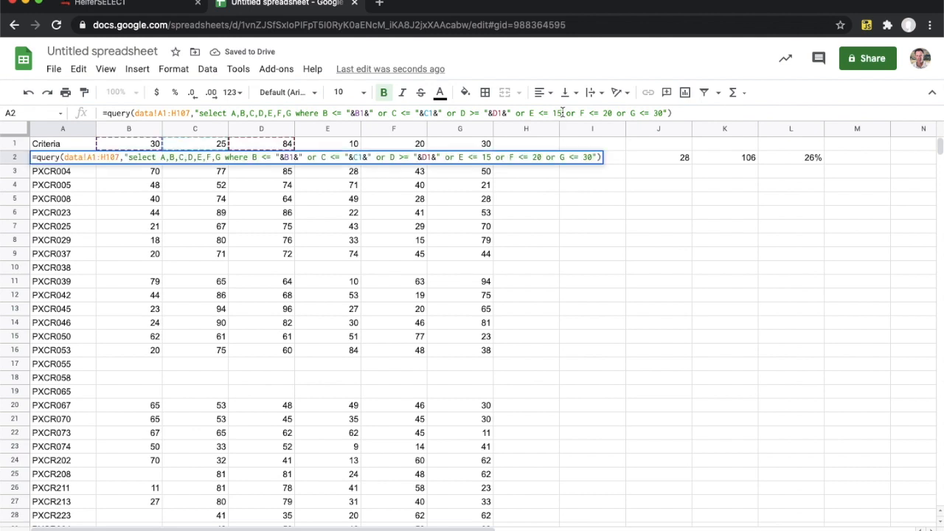
pyautogui.press('BackSpace')
pyautogui.press('BackSpace')
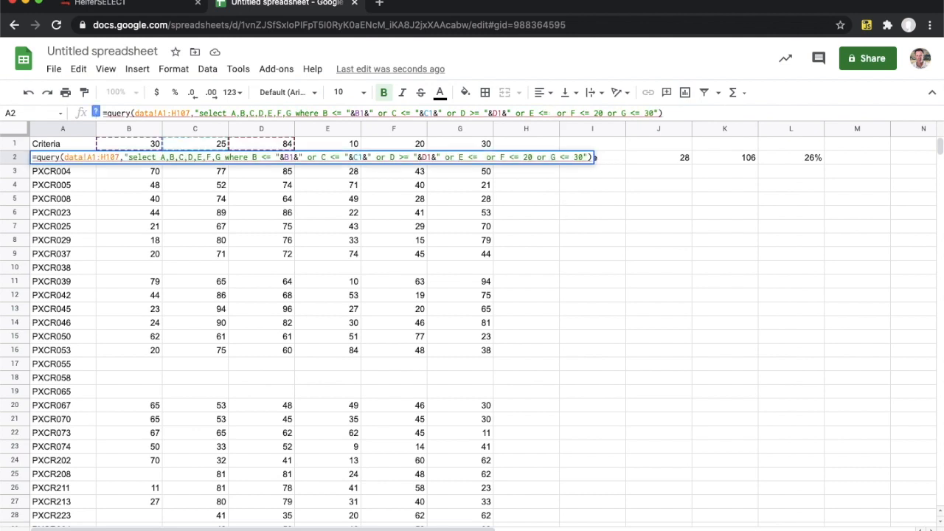
pyautogui.write('"')
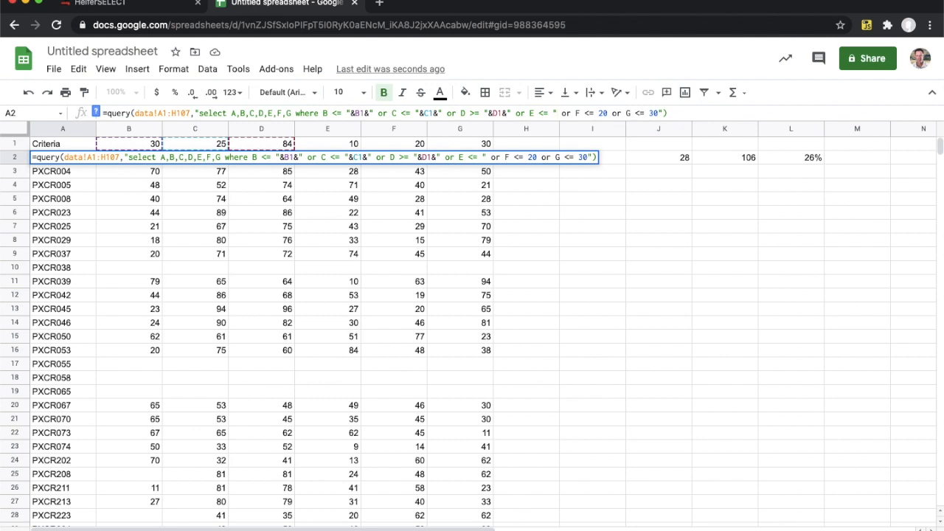
pyautogui.write('&E1')
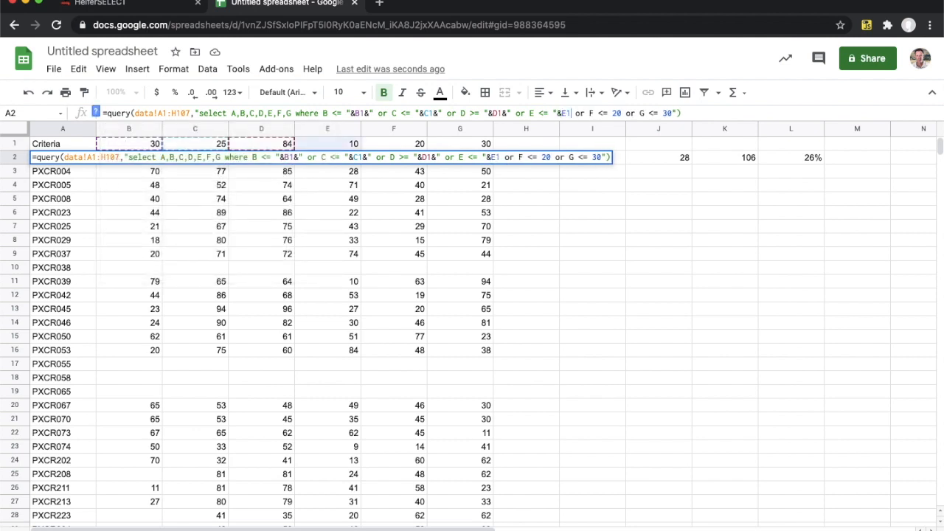
pyautogui.write('&"')
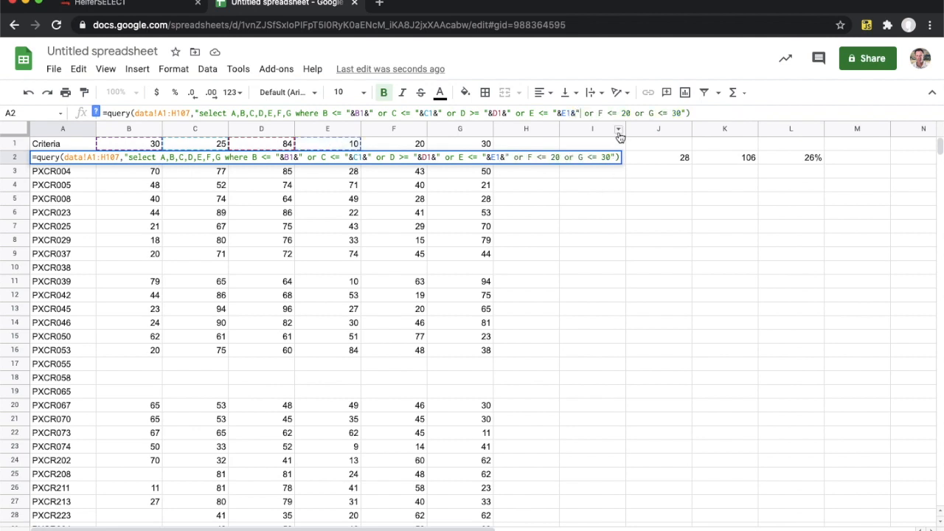
# Replace the fixed column F threshold in the A2 query with a concatenated reference to criterion cell F1 ("&F1&")
pyautogui.moveTo(626, 112); pyautogui.dragTo(619, 112)
pyautogui.write('"')
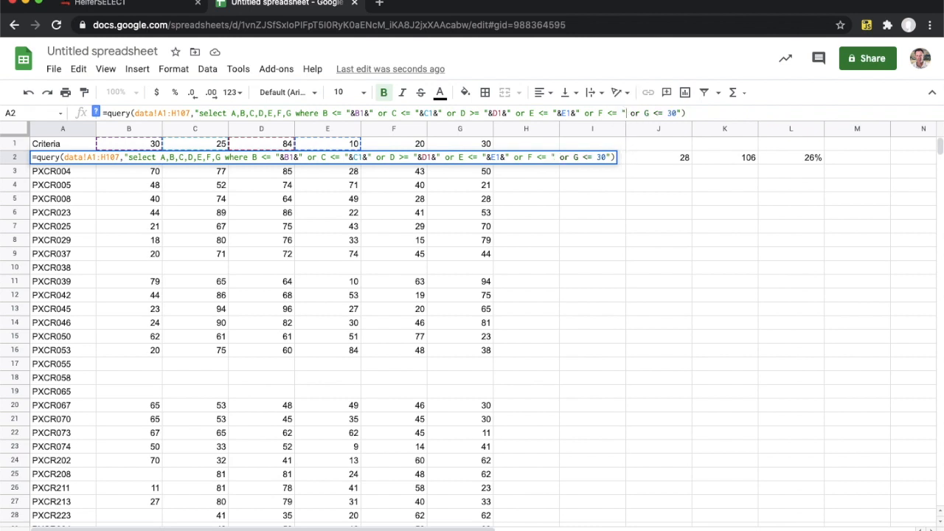
pyautogui.write('&F1')
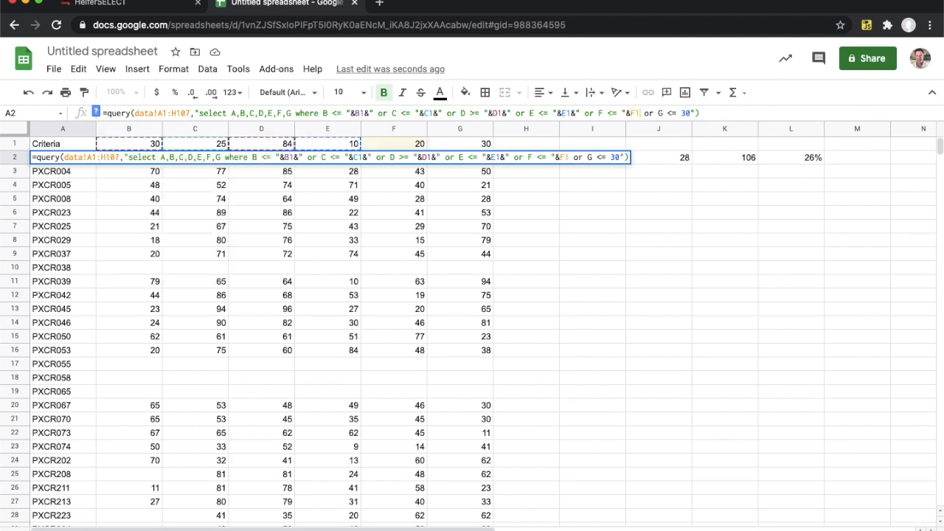
pyautogui.write('&"')
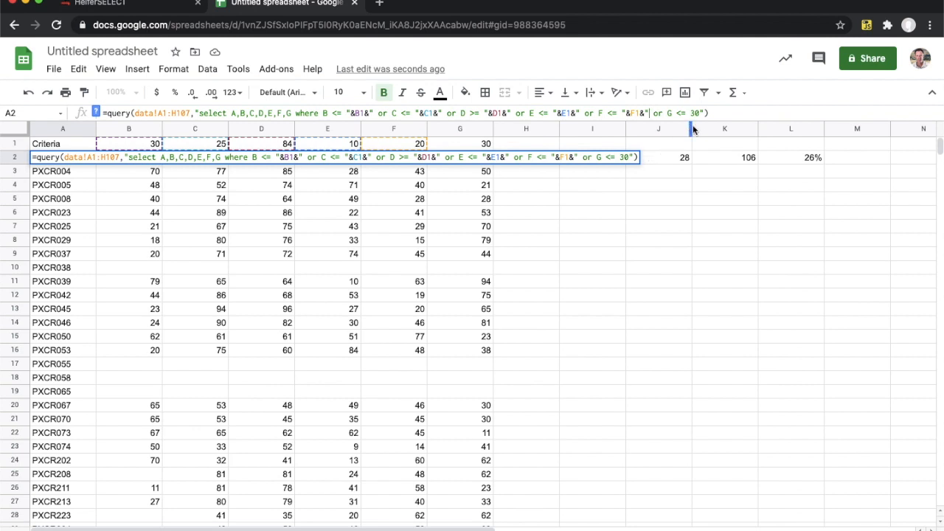
# Replace the fixed column G threshold in the A2 query with a reference to G1, ending the formula as "&G1&""), and commit it
pyautogui.moveTo(701, 113); pyautogui.dragTo(690, 113)
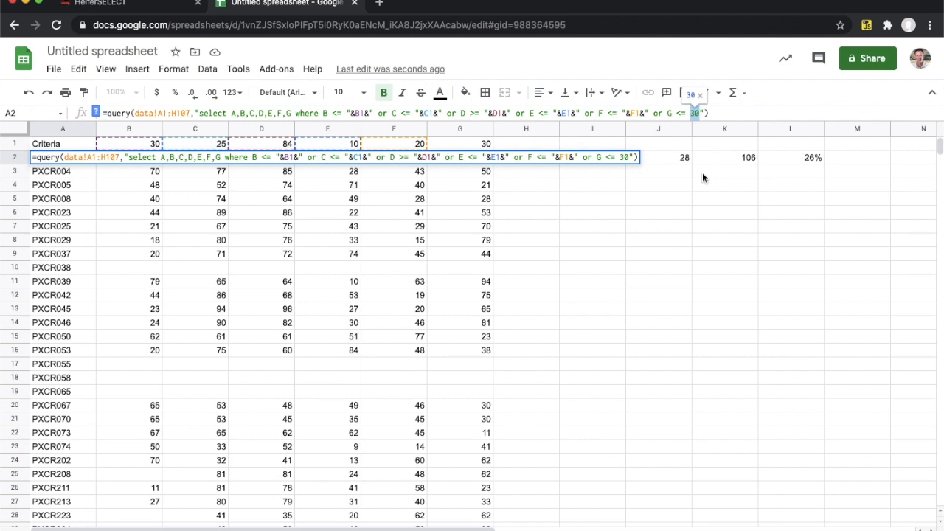
pyautogui.write('"&G1')
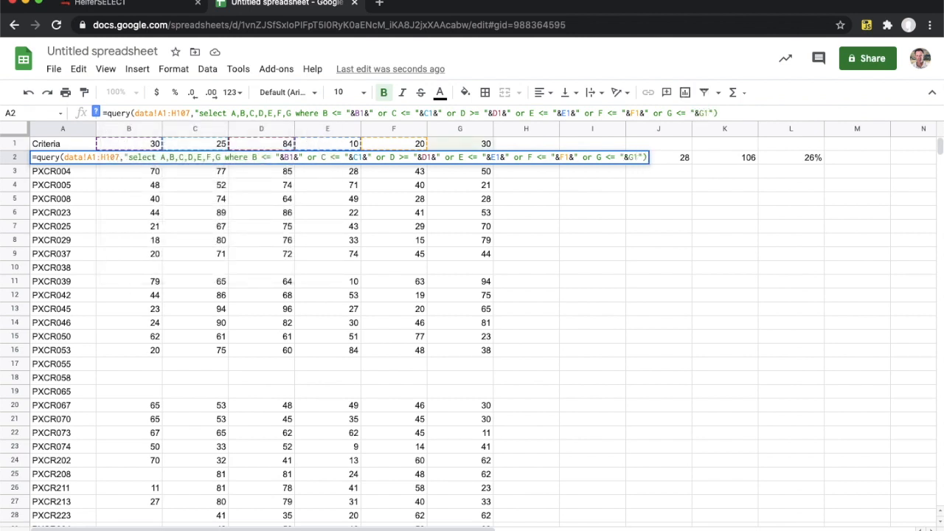
pyautogui.write('&')
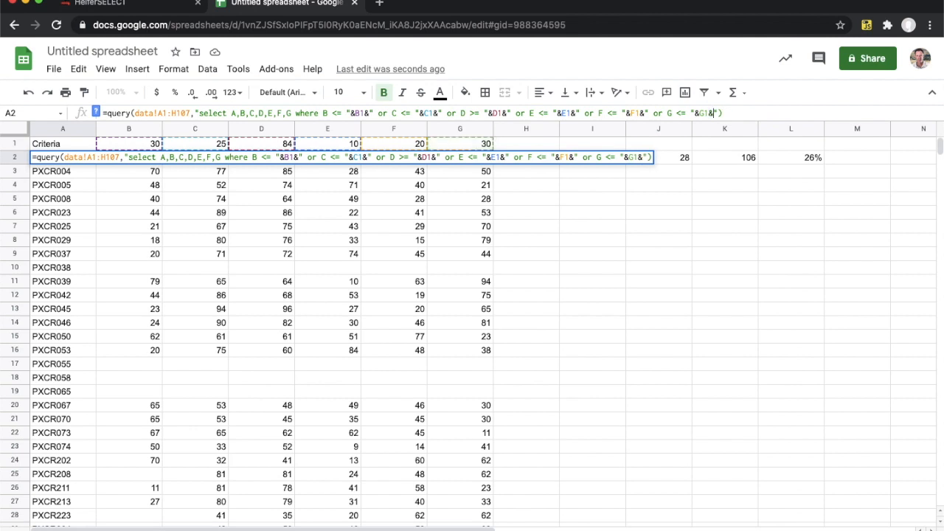
pyautogui.write('"')
pyautogui.click(738, 112)
pyautogui.press('Return')
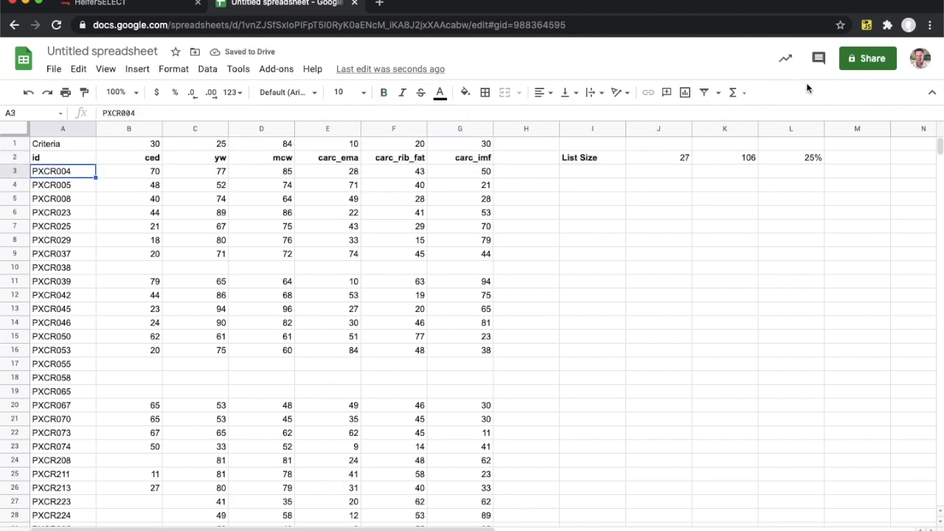
# Set the yw criterion in cell C1 to 30
pyautogui.click(160, 142)
pyautogui.press('Right')
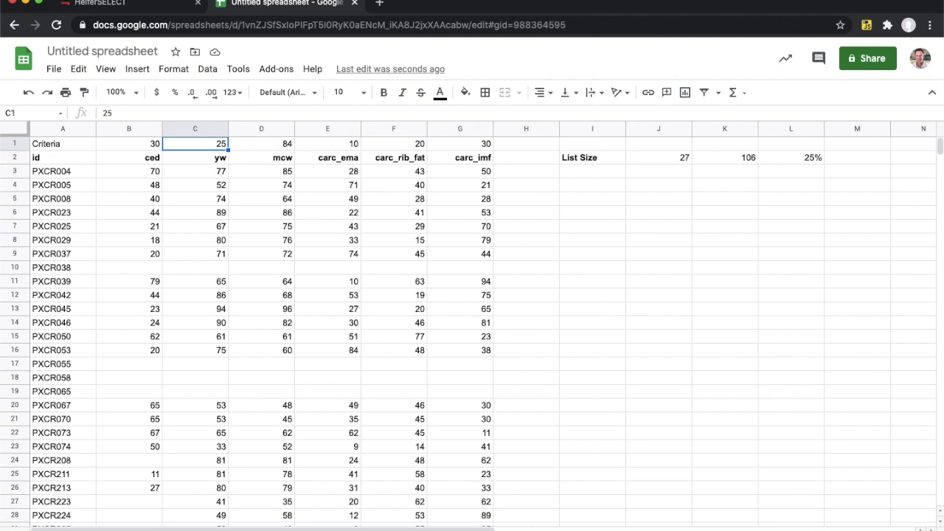
pyautogui.write('30')
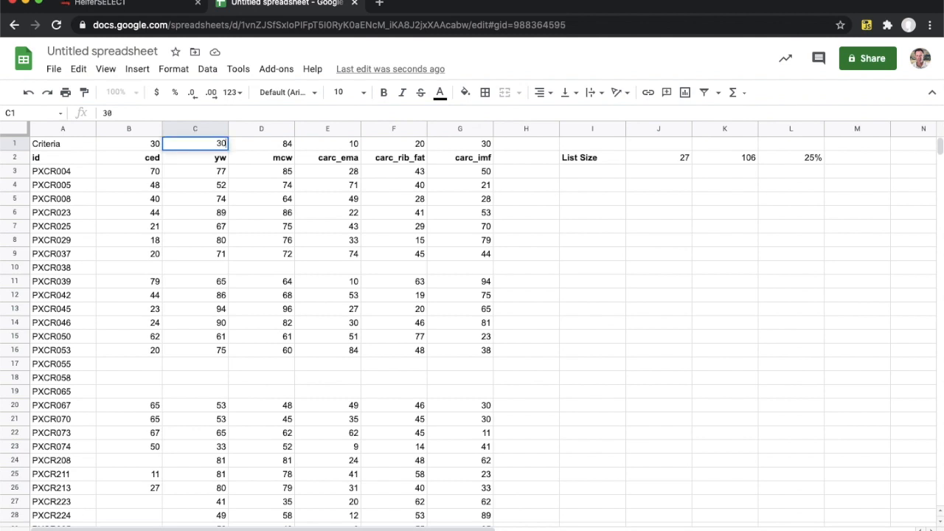
pyautogui.press('Return')
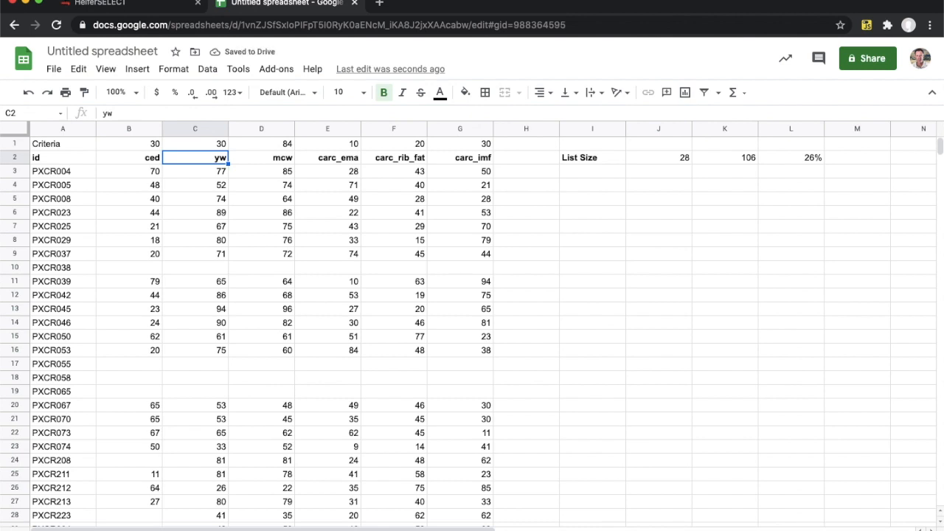
# Set the carc_ema criterion in cell E1 to 15
pyautogui.press('Up')
pyautogui.press('Right')
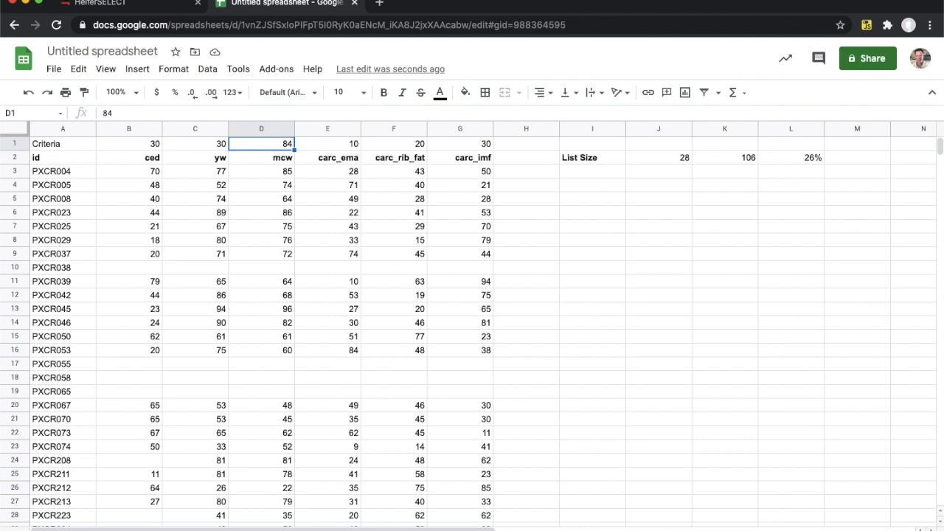
pyautogui.press('Right')
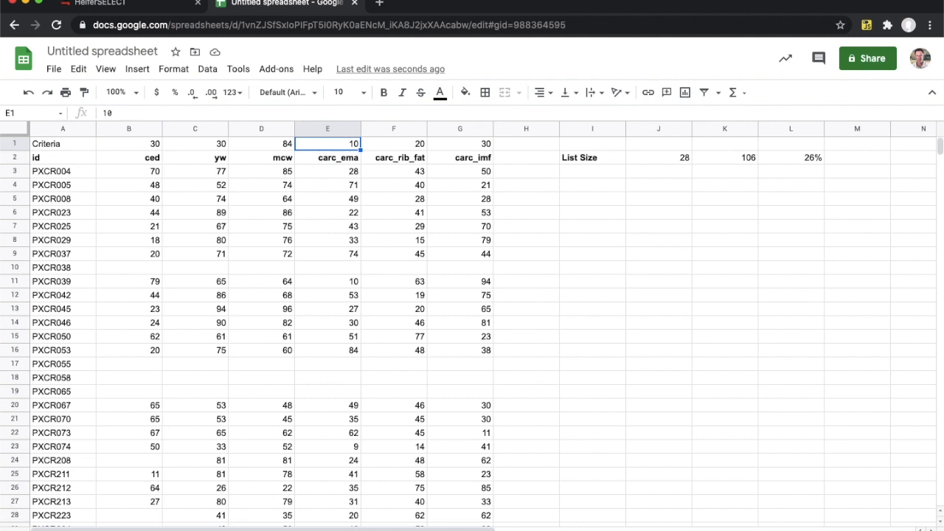
pyautogui.write('15')
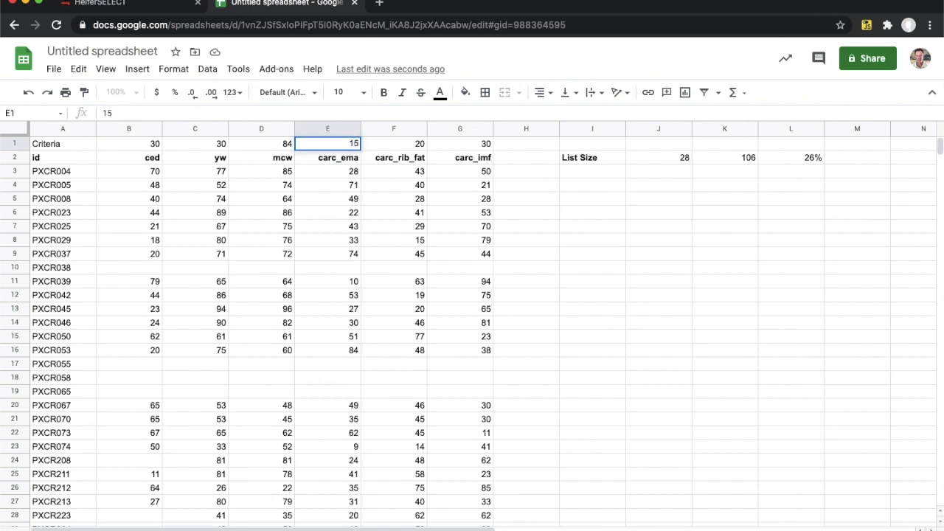
pyautogui.press('Return')
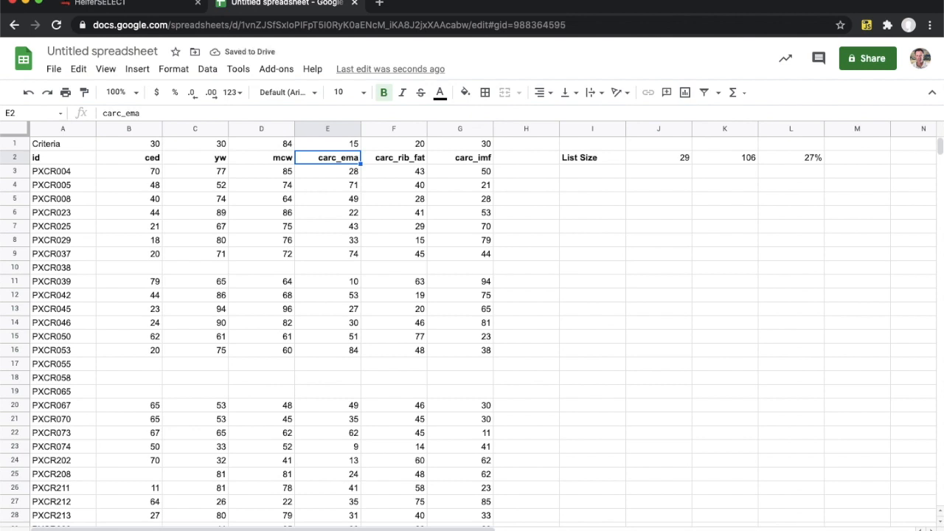
# Examine the criteria values across row 1 and the query formula in A2 that references them
pyautogui.press('Up')
pyautogui.press('Right')
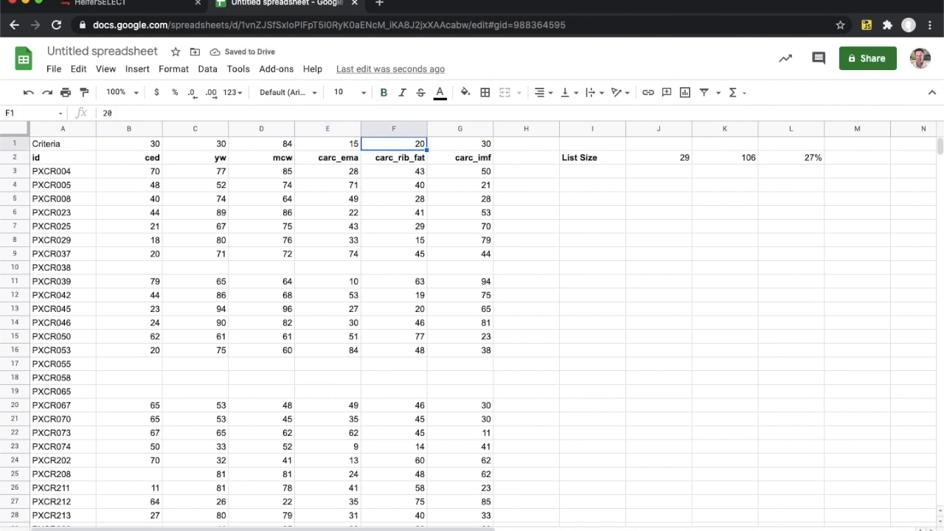
pyautogui.press('Right')
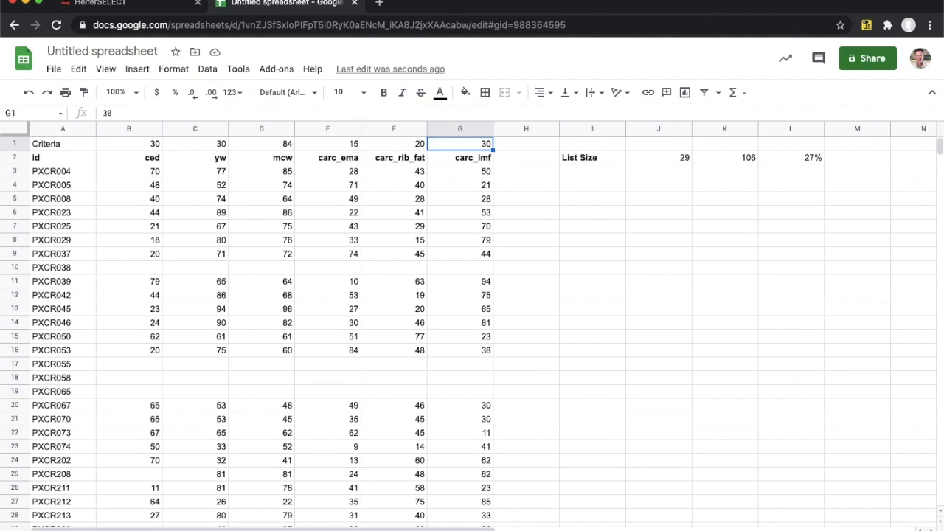
pyautogui.press('Left')
pyautogui.press('Left')
pyautogui.press('Left')
pyautogui.press('Left')
pyautogui.press('Left')
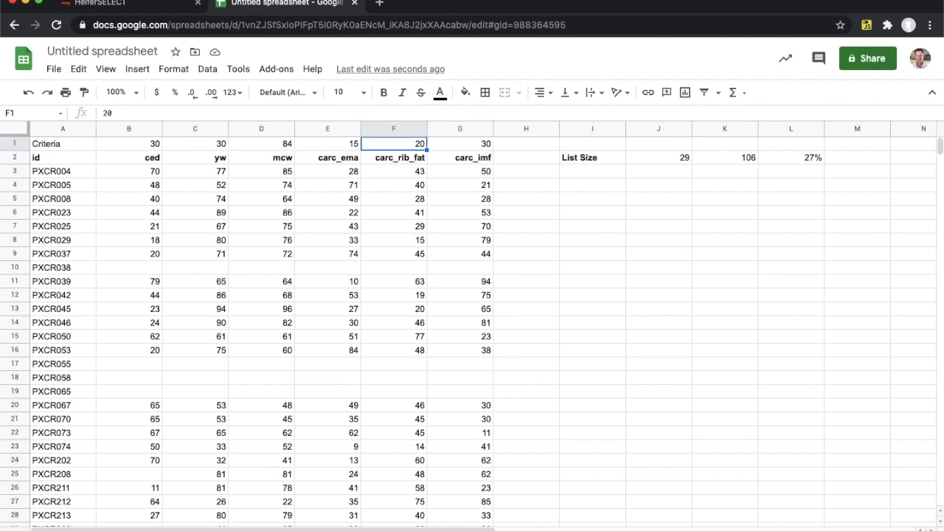
pyautogui.press('Right')
pyautogui.press('Right')
pyautogui.press('Right')
pyautogui.press('Right')
pyautogui.press('Right')
pyautogui.click(68, 162)
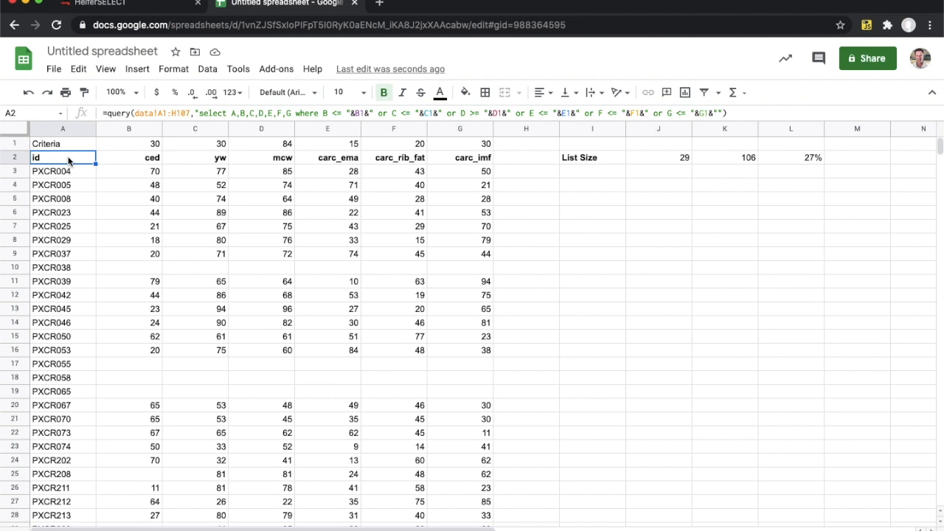
# Fill the criteria row A1:G1 with light red 1
pyautogui.click(72, 146)
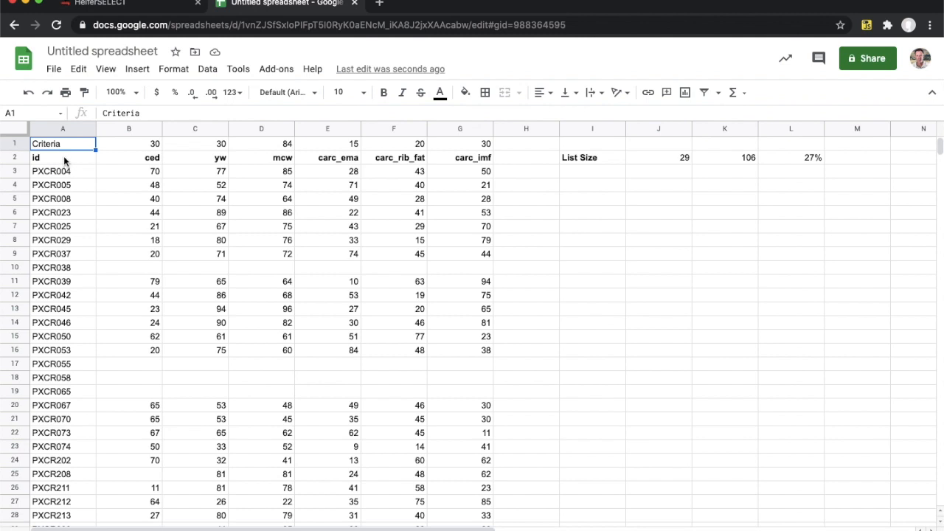
pyautogui.keyDown('shift'); pyautogui.click(478, 142); pyautogui.keyUp('shift')
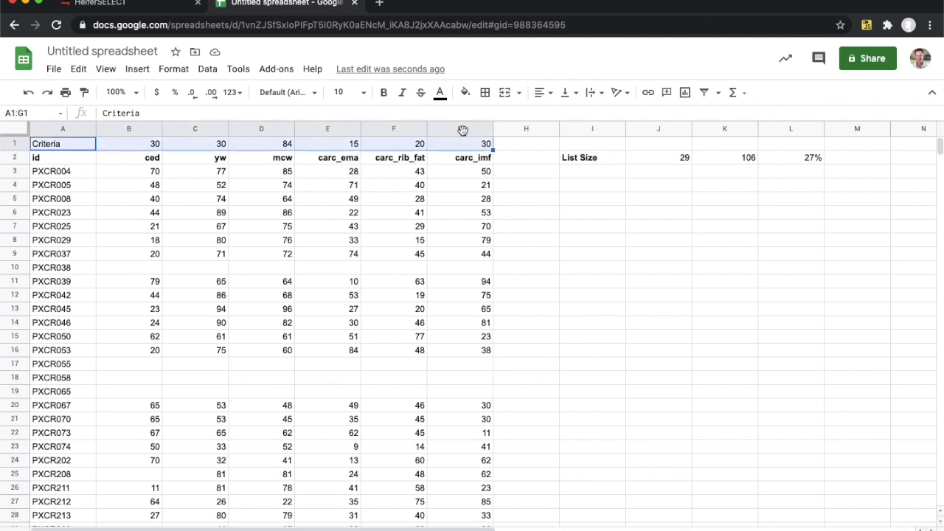
pyautogui.click(469, 96)
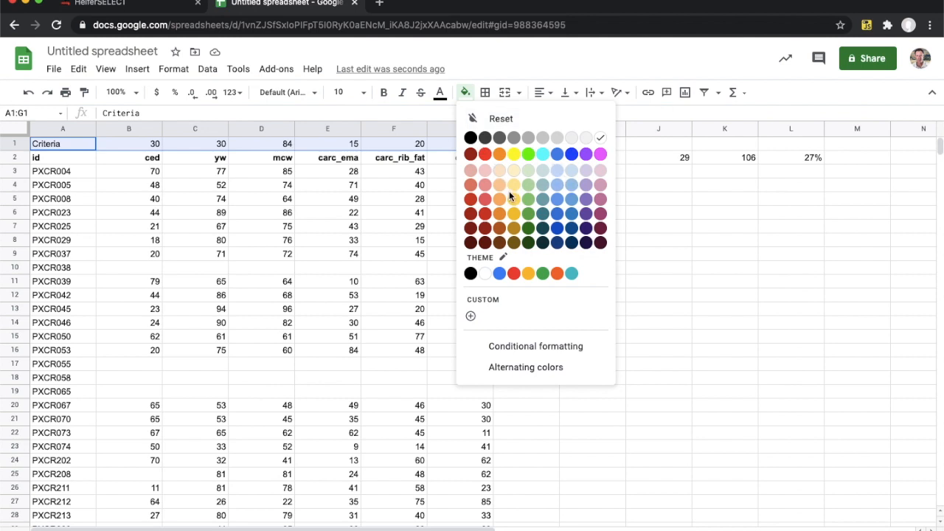
pyautogui.click(487, 201)
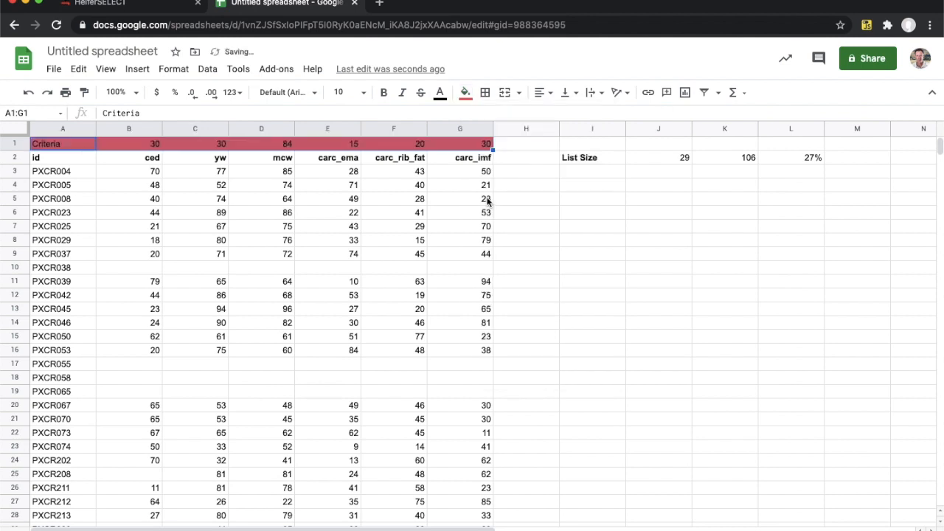
# Fill the header row A2:G2 with the paler light red 2, one shade lighter than the criteria row
pyautogui.click(66, 162)
pyautogui.keyDown('shift'); pyautogui.click(462, 160); pyautogui.keyUp('shift')
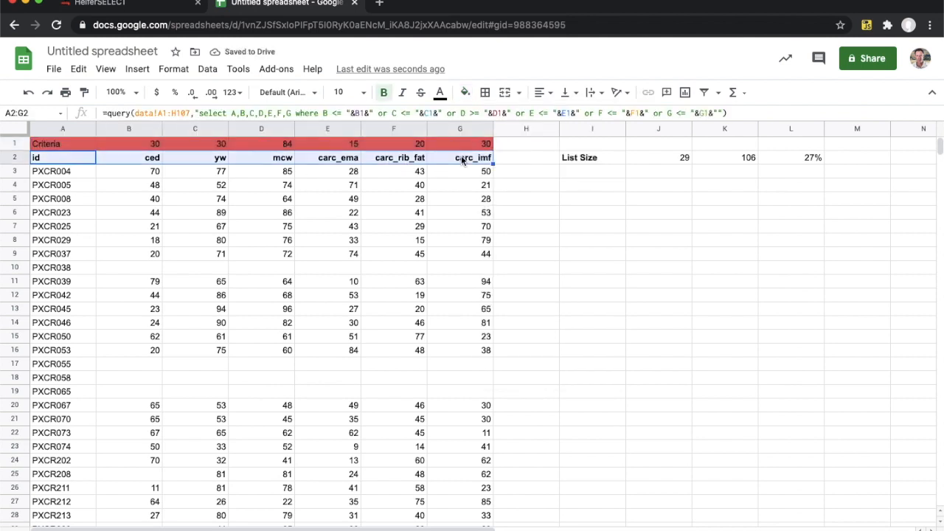
pyautogui.click(465, 92)
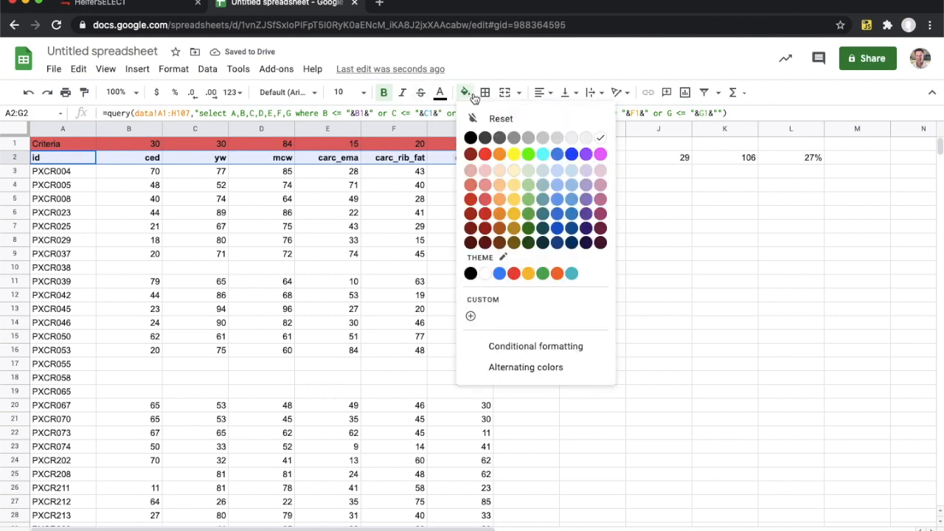
pyautogui.click(485, 185)
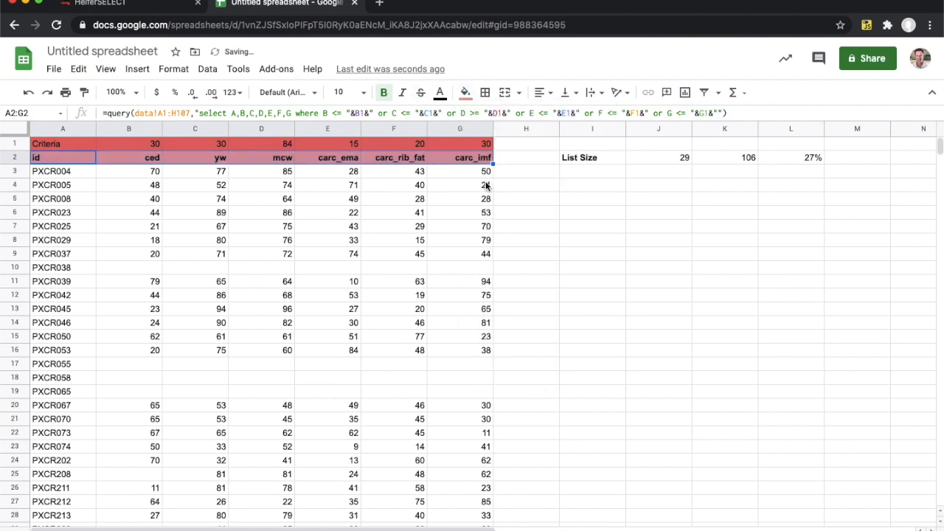
pyautogui.click(528, 215)
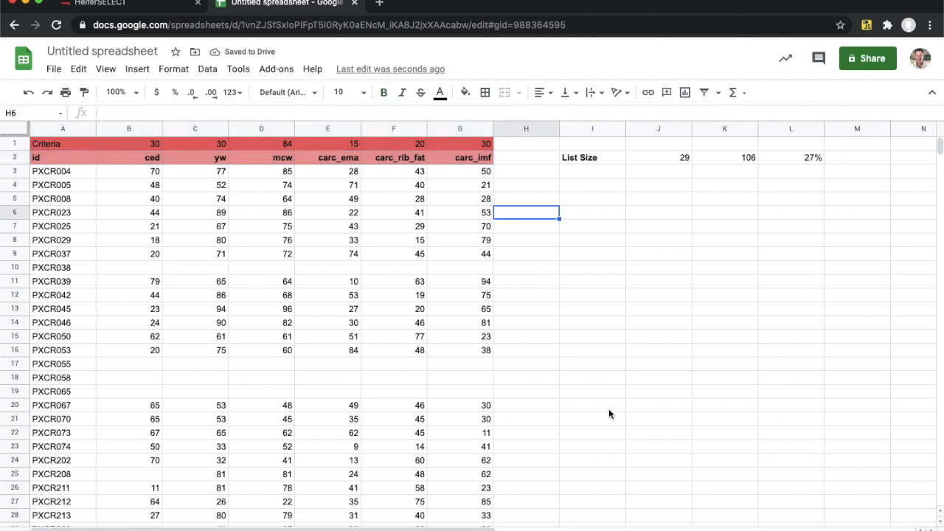
pyautogui.scroll(-3, 608, 414)
pyautogui.scroll(2, 608, 414)
pyautogui.scroll(1, 609, 413)
pyautogui.scroll(-2, 609, 414)
pyautogui.scroll(2, 609, 413)
# Start a conditional formatting rule for the ced values in B3:B40
pyautogui.click(133, 176)
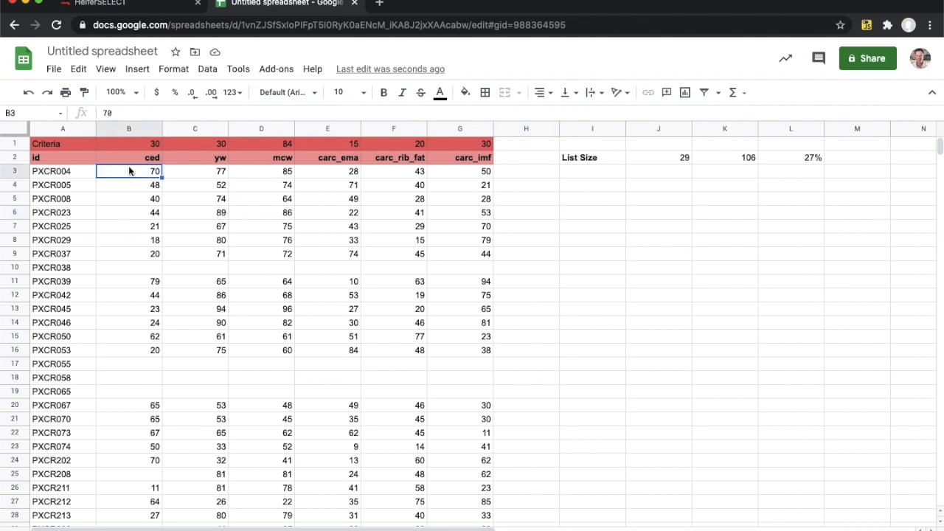
pyautogui.scroll(-3, 128, 340)
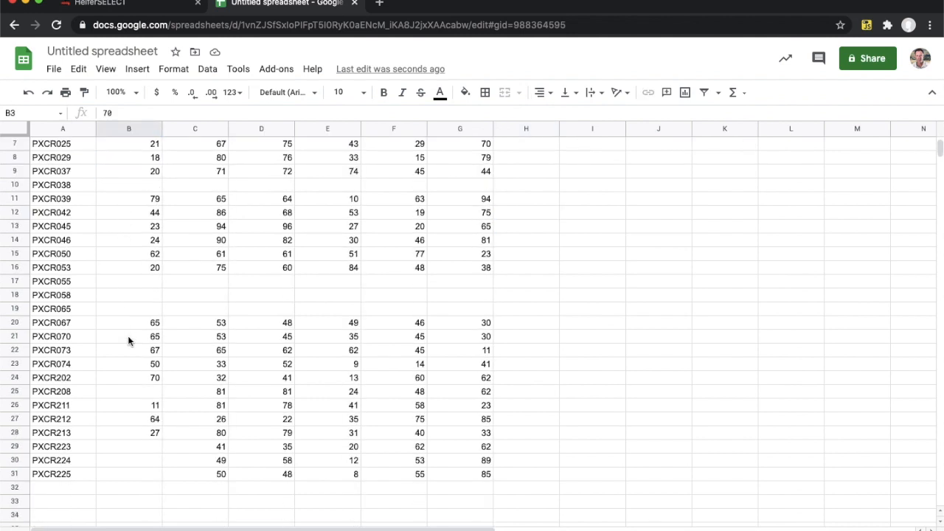
pyautogui.scroll(-3, 128, 340)
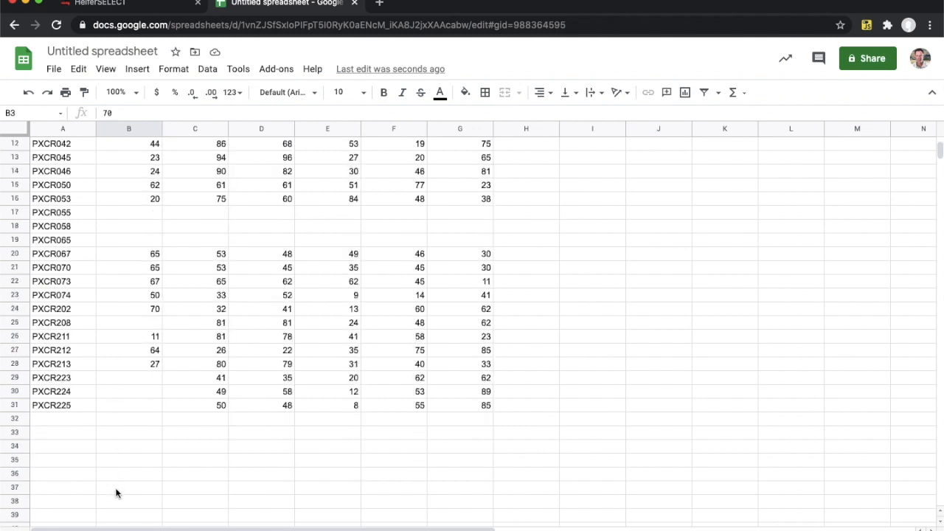
pyautogui.scroll(-1, 116, 493)
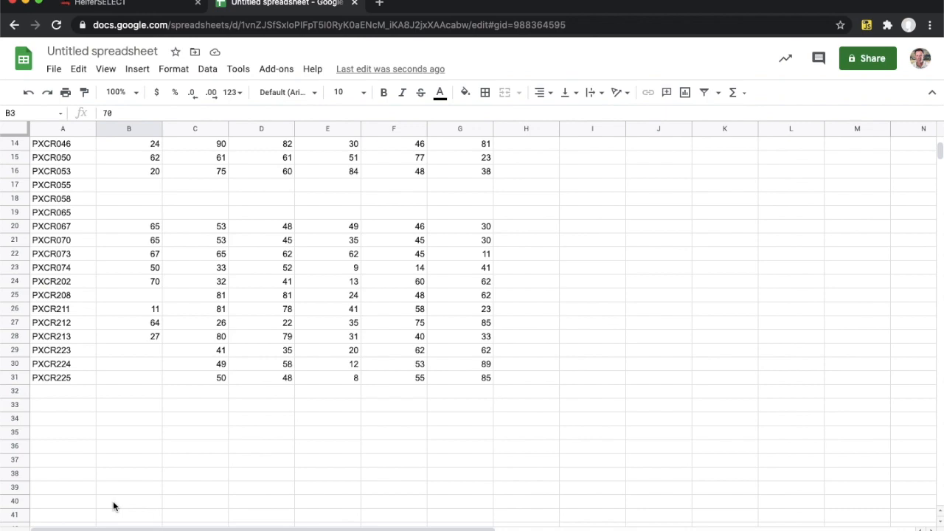
pyautogui.keyDown('shift'); pyautogui.click(114, 502); pyautogui.keyUp('shift')
pyautogui.scroll(5, 123, 378)
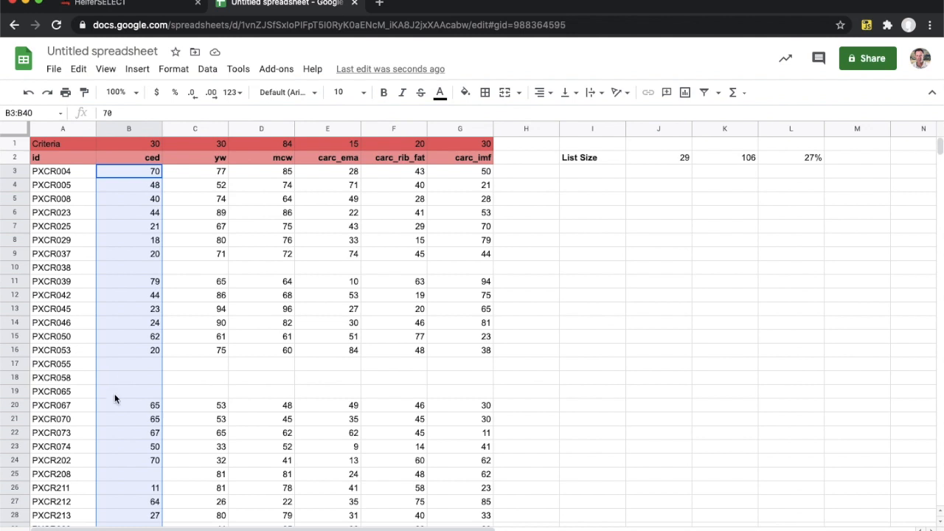
pyautogui.click(177, 74)
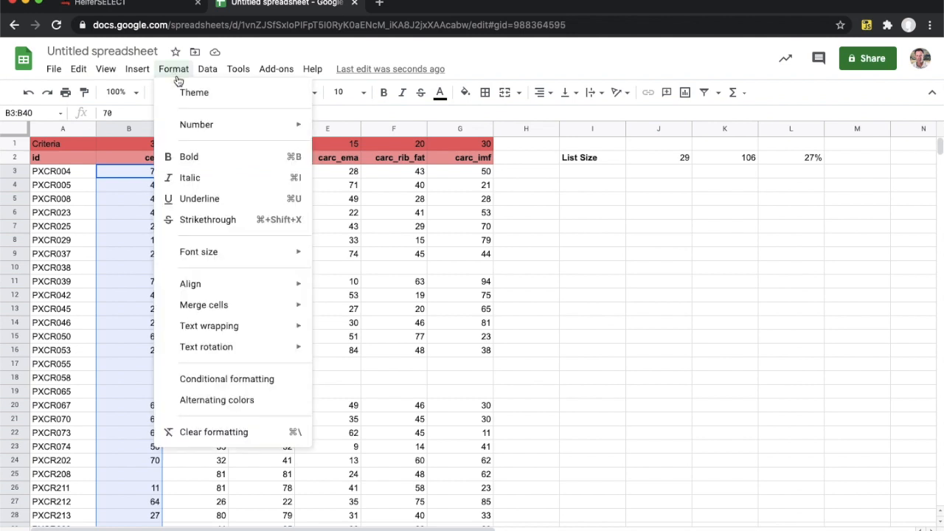
pyautogui.click(220, 380)
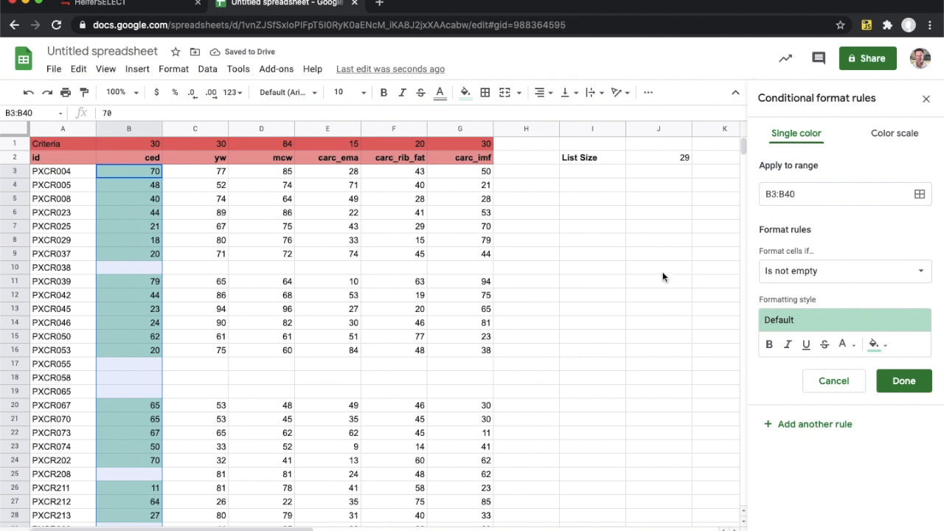
# Set the ced rule to fill values less than or equal to 30 with red
pyautogui.click(854, 272)
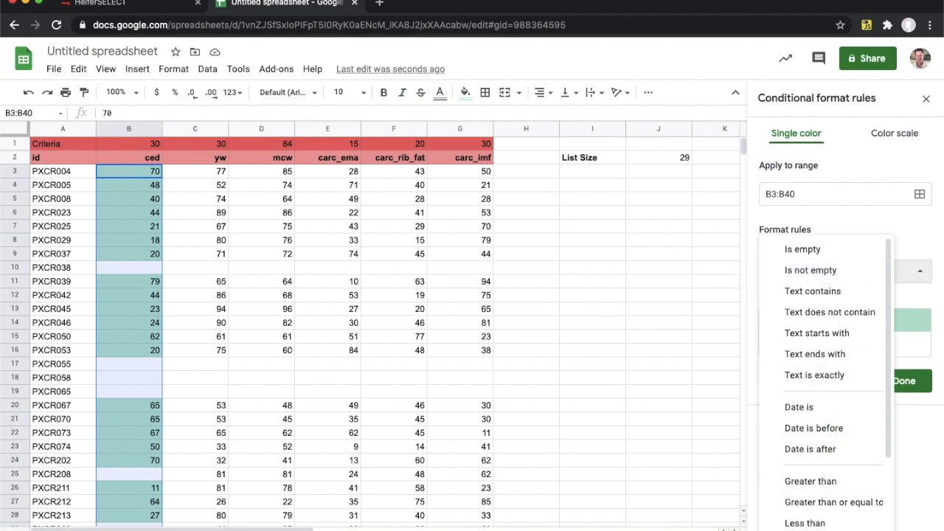
pyautogui.click(829, 530)
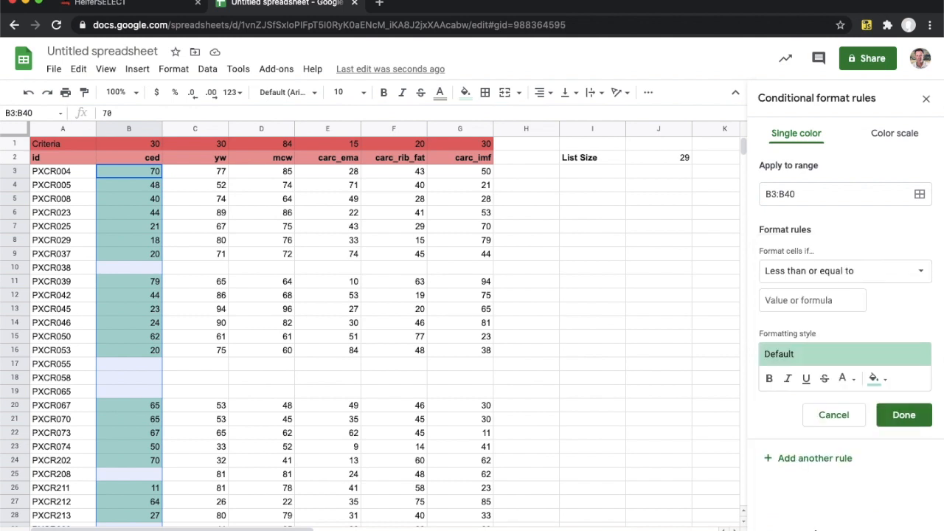
pyautogui.click(778, 302)
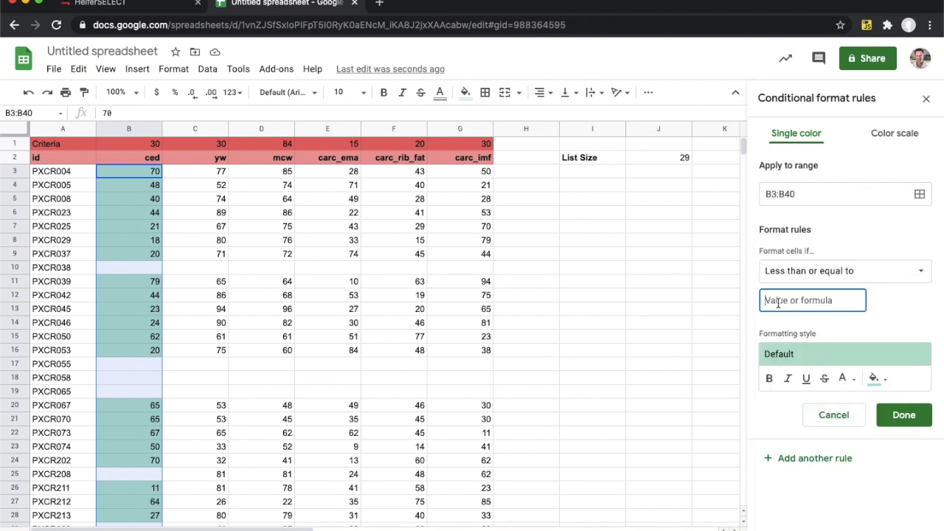
pyautogui.write('30')
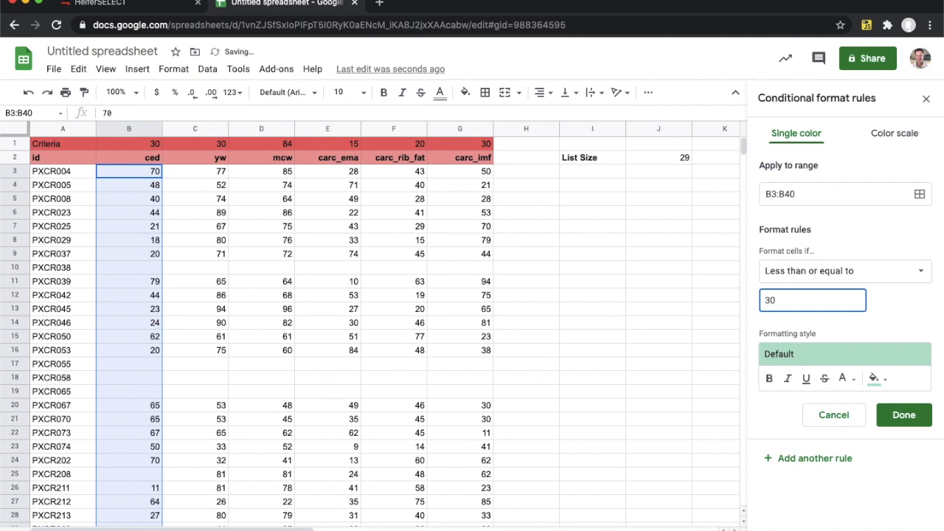
pyautogui.click(874, 378)
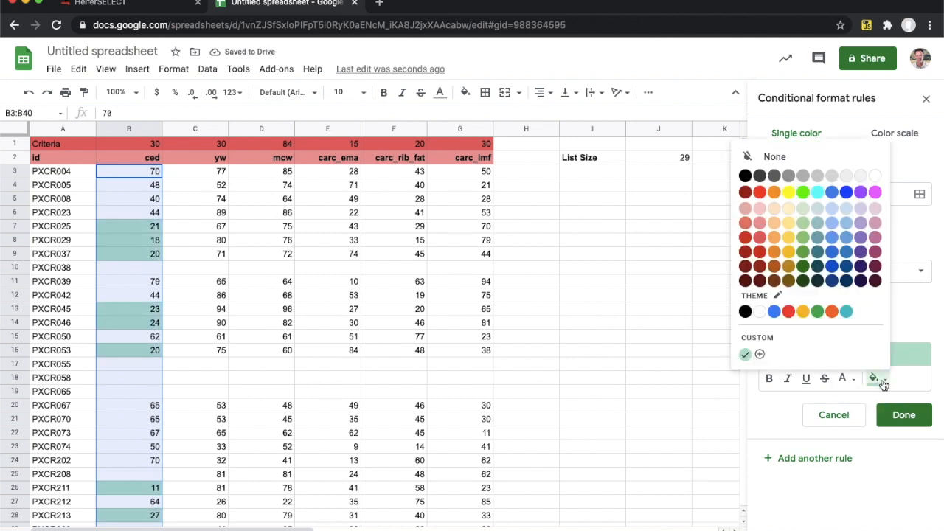
pyautogui.click(760, 192)
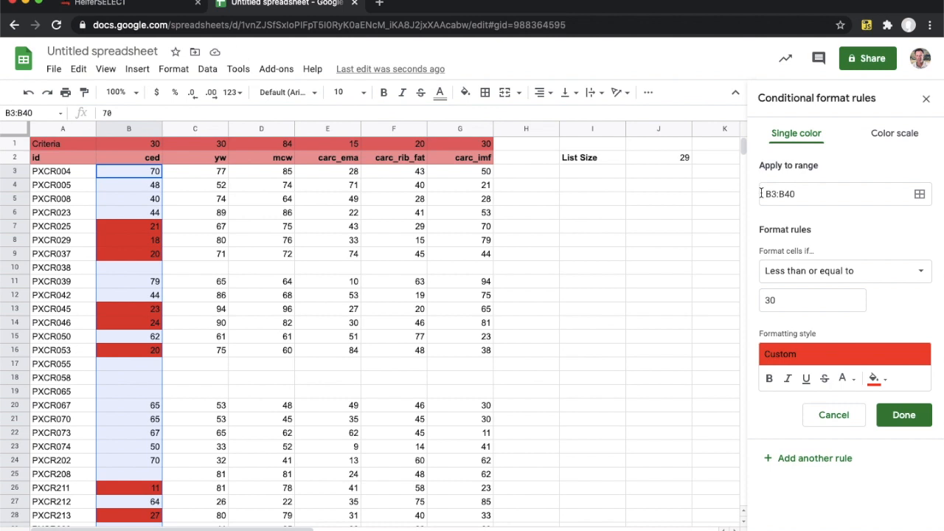
# Replace the rule's fixed threshold with the row-locked criteria reference =B$1
pyautogui.click(778, 300)
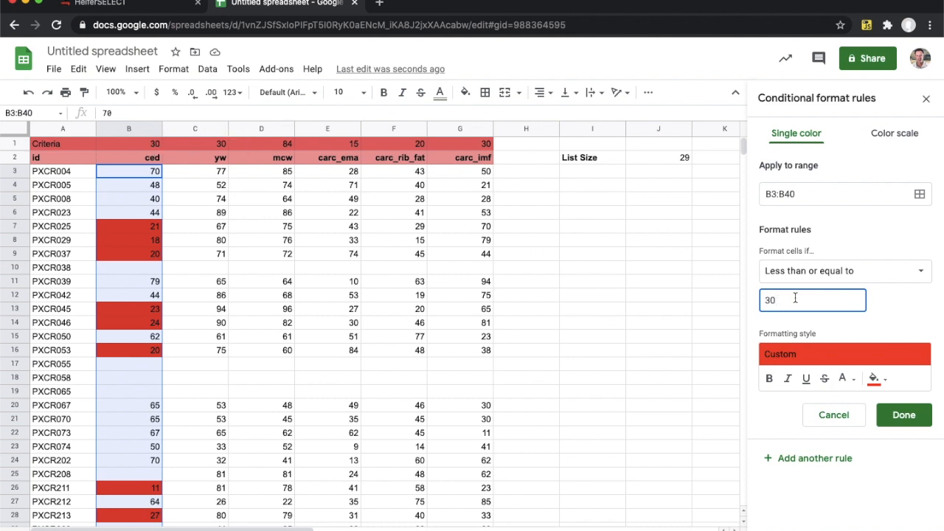
pyautogui.press('BackSpace')
pyautogui.press('BackSpace')
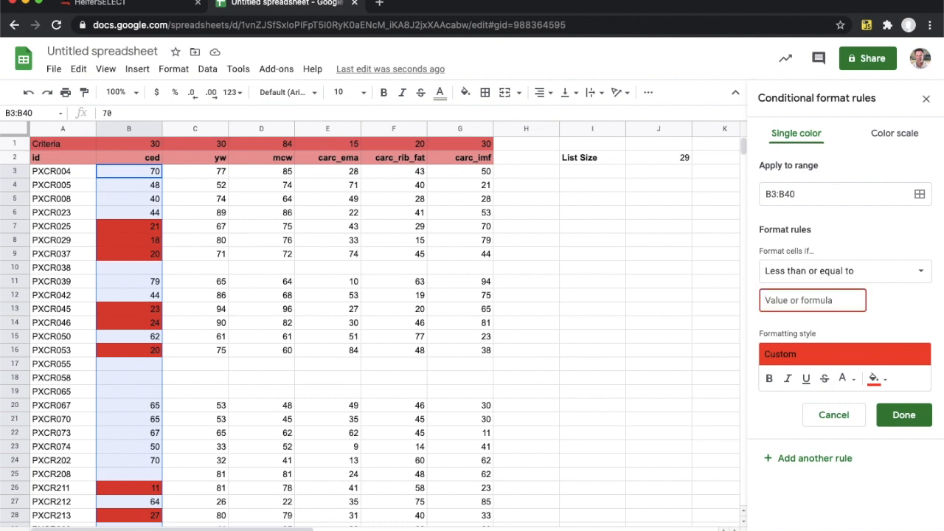
pyautogui.write('=B1')
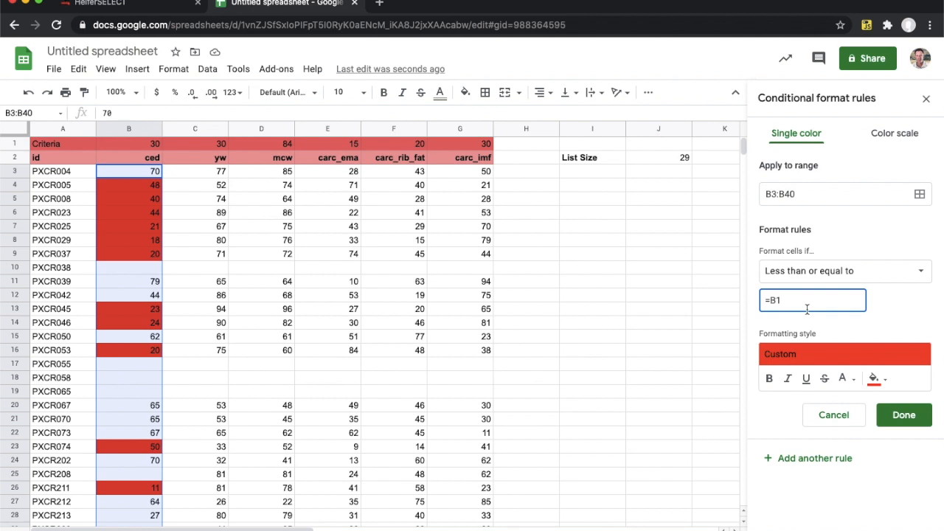
pyautogui.write('$')
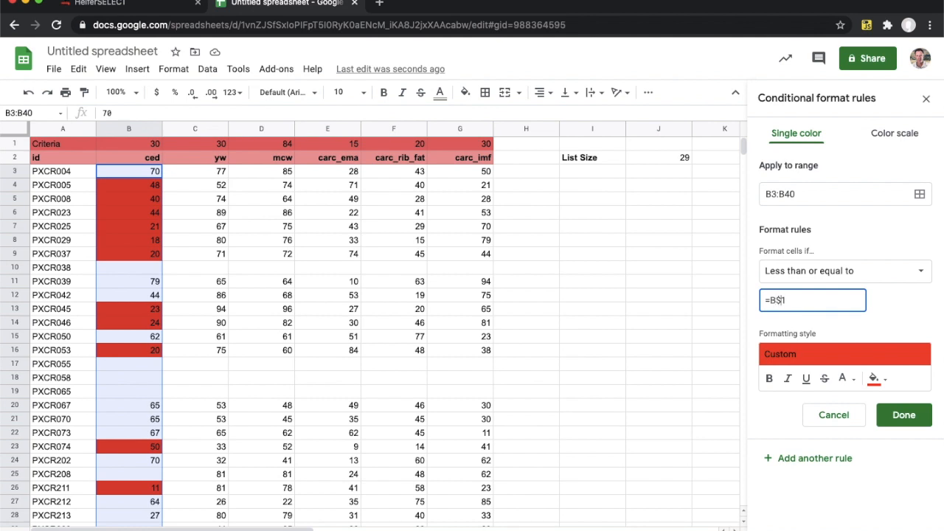
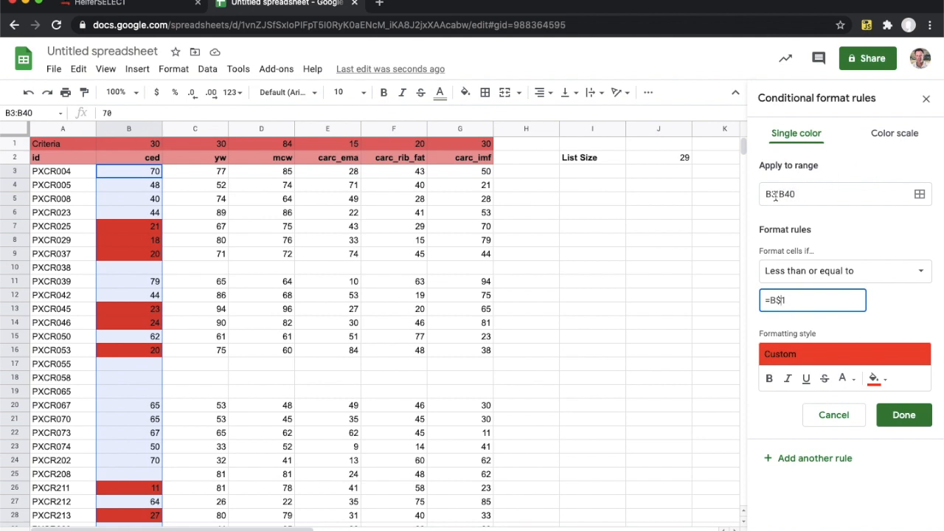
# Extend the rule's range to B3:G40 and check the highlighting across all trait columns
pyautogui.moveTo(785, 194); pyautogui.dragTo(779, 194)
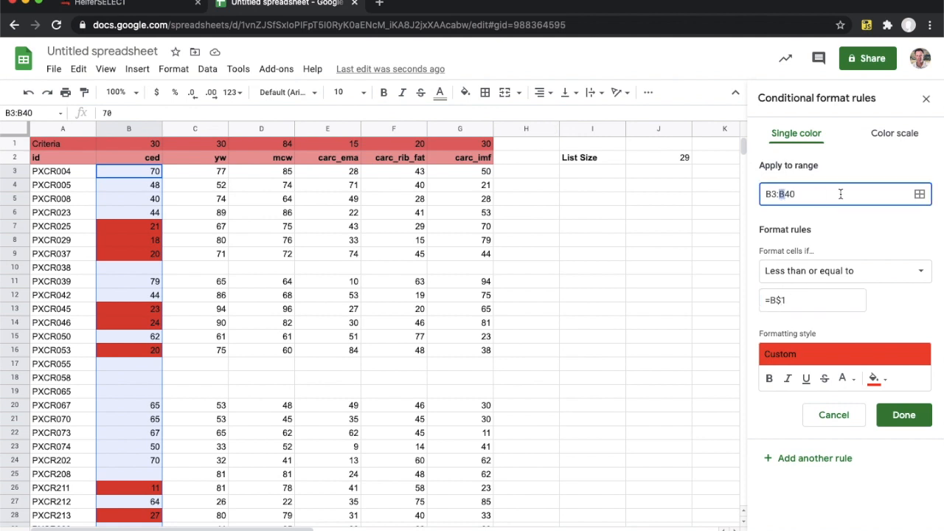
pyautogui.write('G')
pyautogui.click(803, 300)
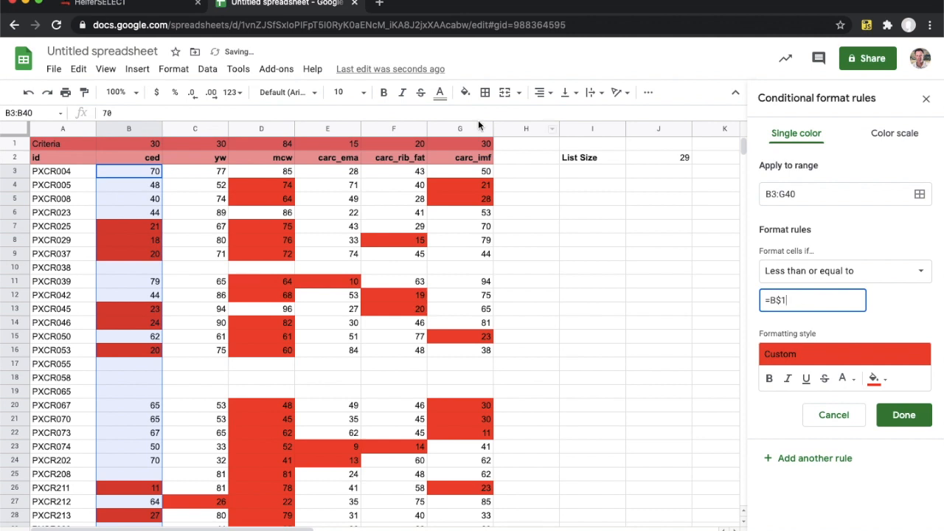
pyautogui.click(815, 194)
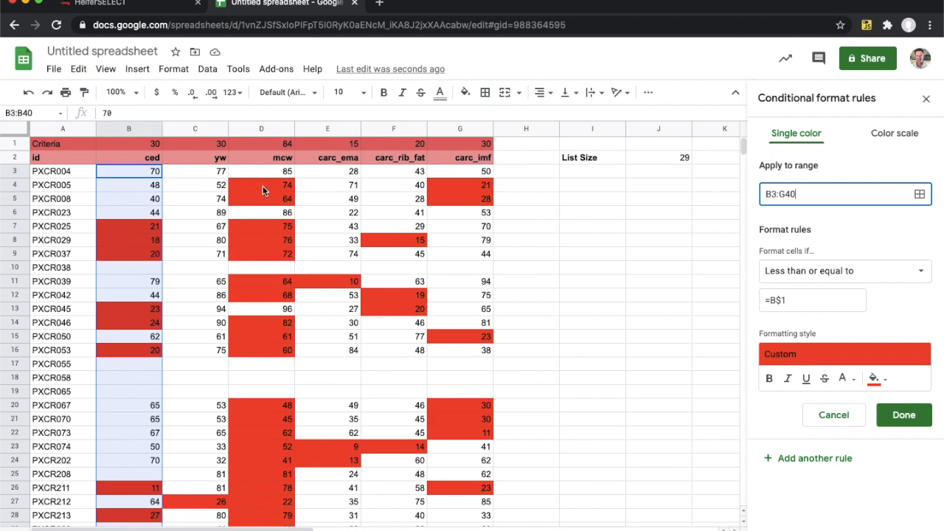
pyautogui.scroll(-2, 263, 191)
pyautogui.scroll(3, 285, 268)
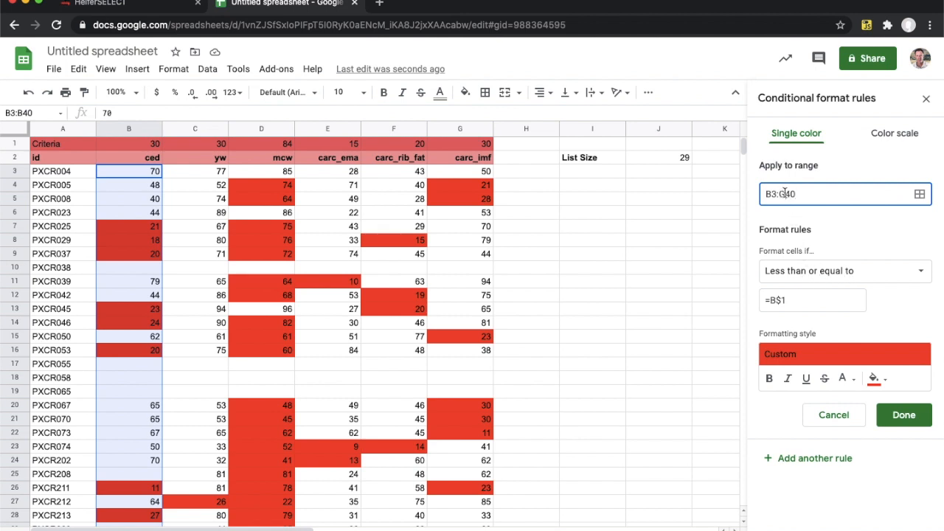
# Exclude the mcw column from the rule by setting its range to B3:C40,E3:G40
pyautogui.moveTo(779, 193); pyautogui.dragTo(785, 194)
pyautogui.write('C')
pyautogui.click(806, 196)
pyautogui.write(',E3')
pyautogui.write(':G40')
pyautogui.click(819, 299)
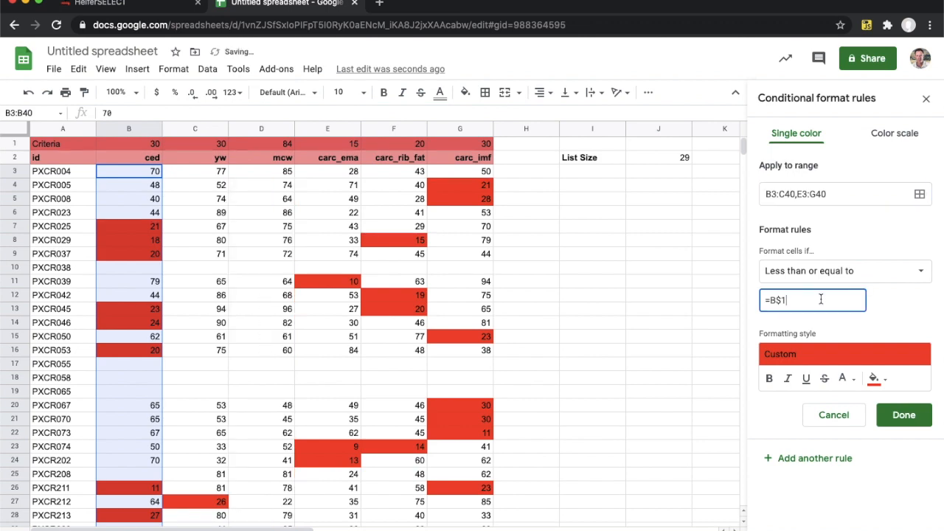
# Review the highlighted cells down the trait columns and save the less-than-or-equal rule
pyautogui.scroll(-3, 474, 273)
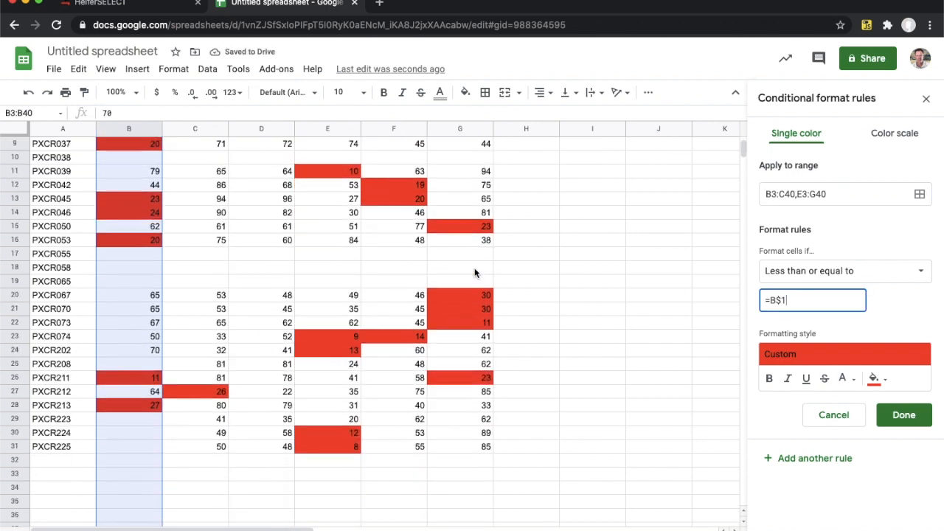
pyautogui.scroll(3, 474, 274)
pyautogui.scroll(-2, 475, 273)
pyautogui.scroll(2, 474, 274)
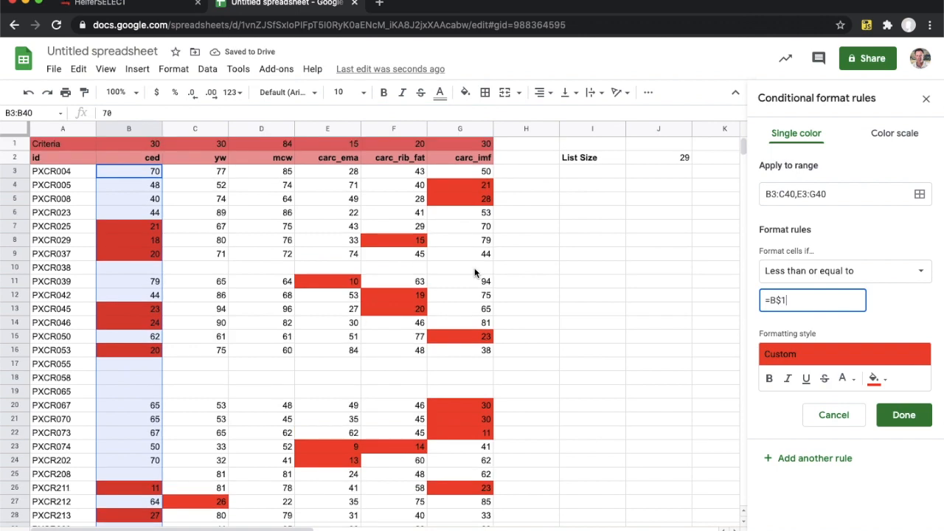
pyautogui.scroll(-2, 474, 271)
pyautogui.scroll(2, 474, 272)
pyautogui.click(903, 415)
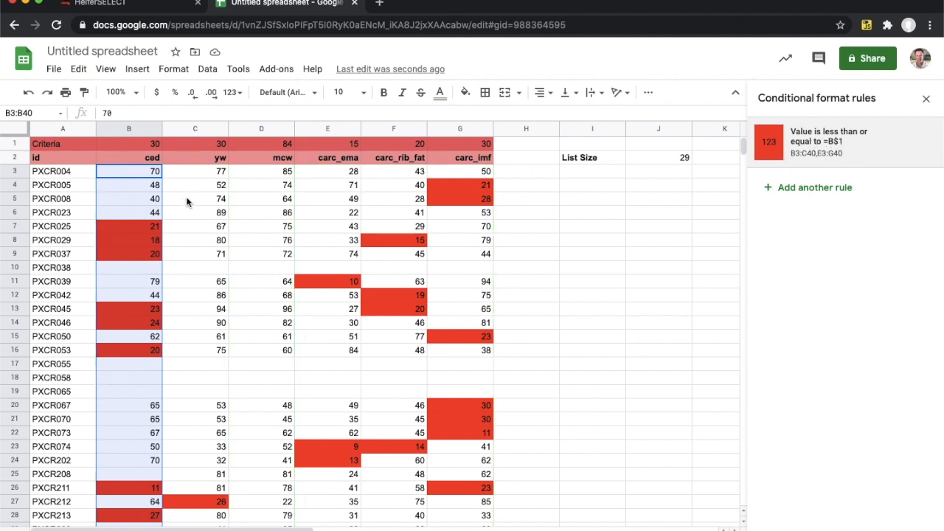
# Add another conditional formatting rule for the mcw values in D3:D40
pyautogui.click(259, 172)
pyautogui.scroll(-5, 251, 314)
pyautogui.scroll(-2, 251, 314)
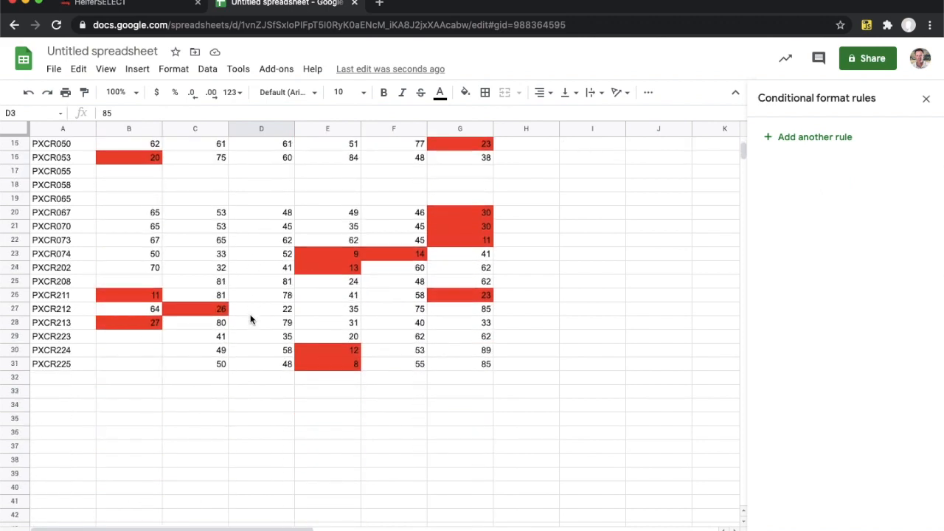
pyautogui.keyDown('shift'); pyautogui.click(257, 490); pyautogui.keyUp('shift')
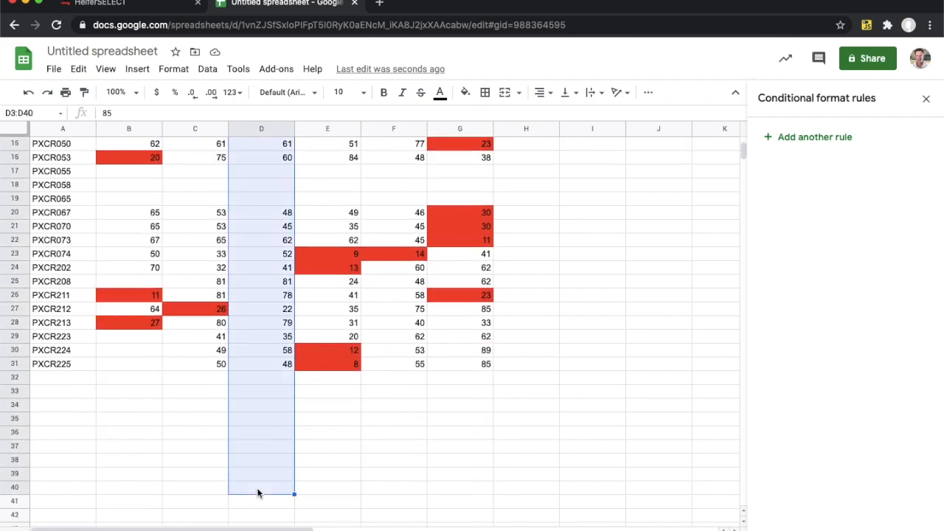
pyautogui.scroll(5, 257, 487)
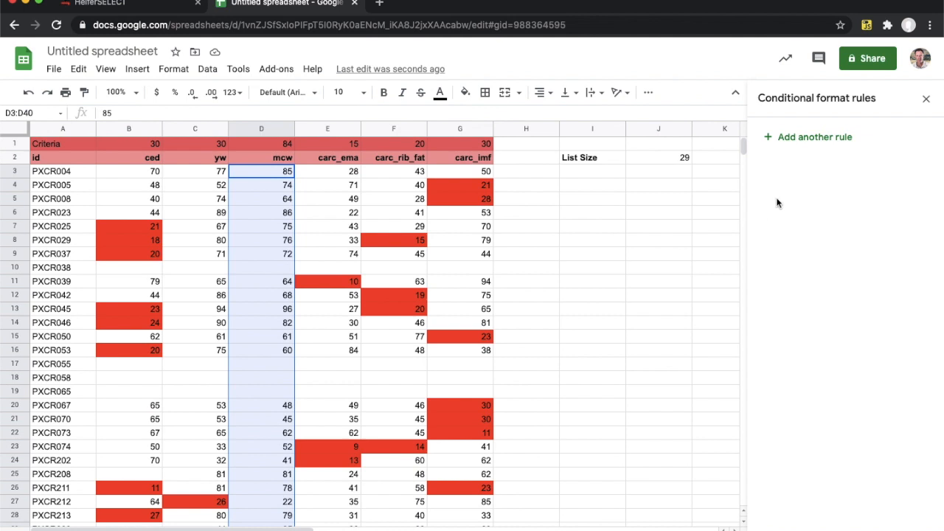
pyautogui.click(809, 137)
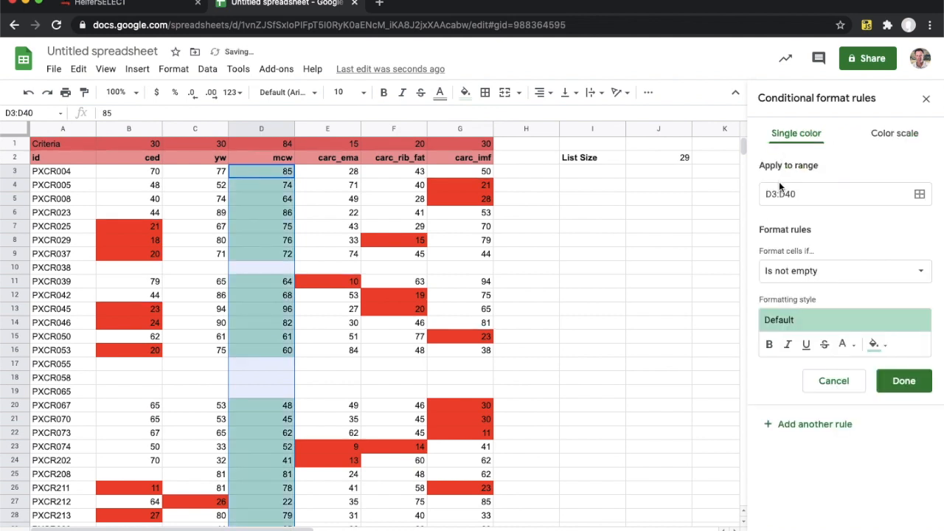
# Set the mcw rule's condition to greater than or equal to, with a red fill
pyautogui.click(793, 271)
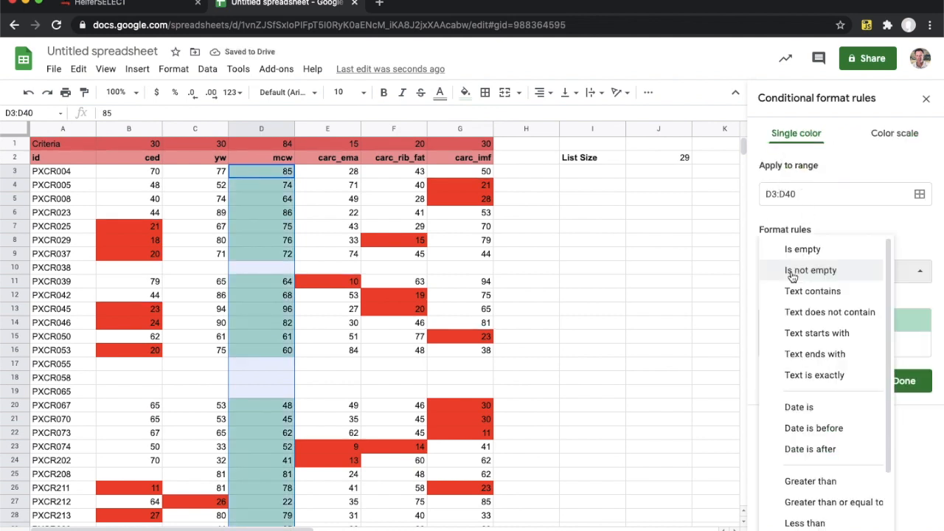
pyautogui.click(809, 503)
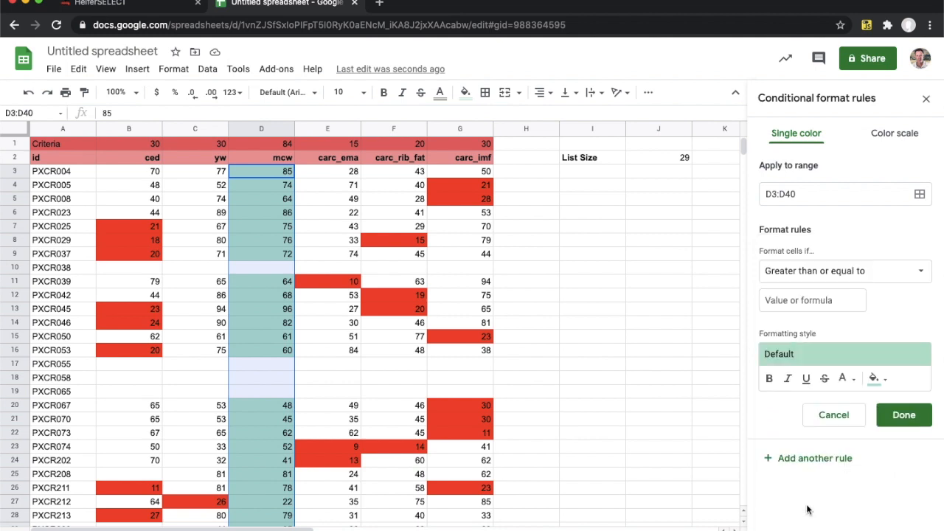
pyautogui.click(876, 379)
pyautogui.click(760, 192)
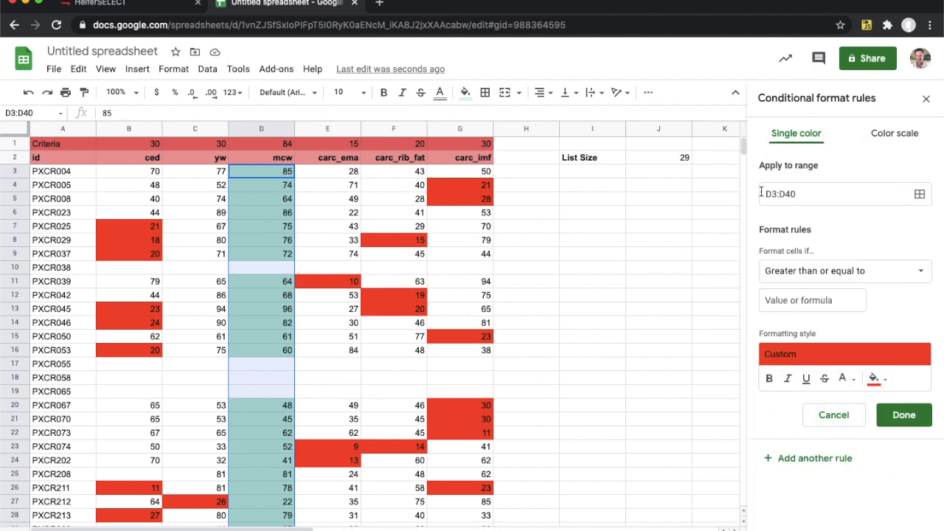
# Set the mcw rule's comparison value to =D$1 and save the rule
pyautogui.click(783, 302)
pyautogui.write('=')
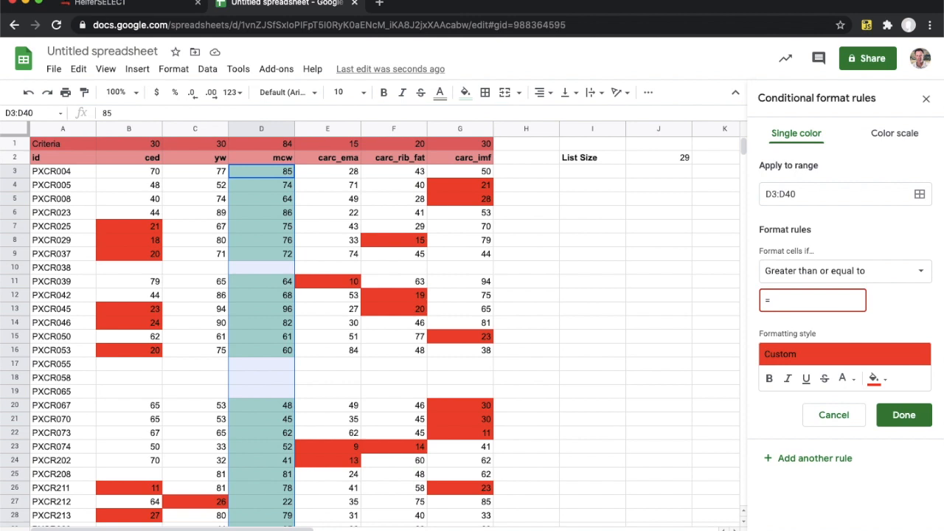
pyautogui.write('D')
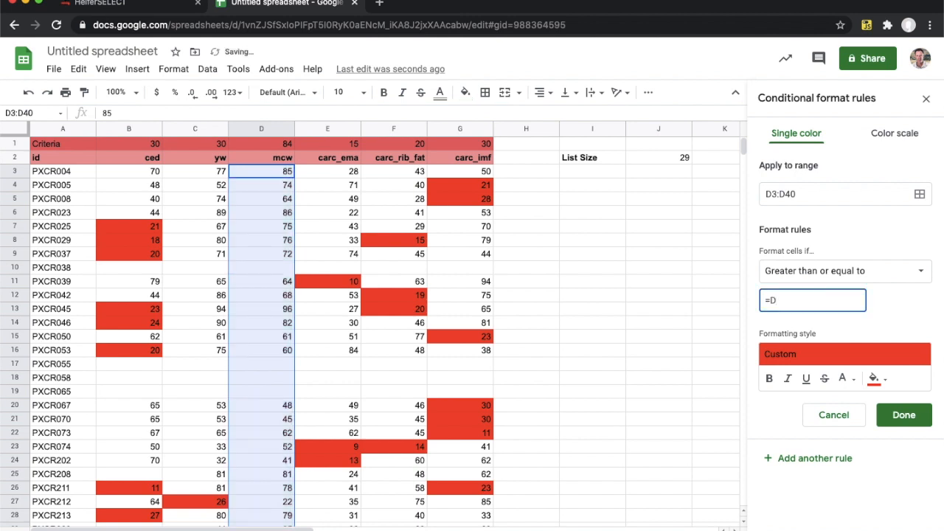
pyautogui.write('$1')
pyautogui.click(903, 415)
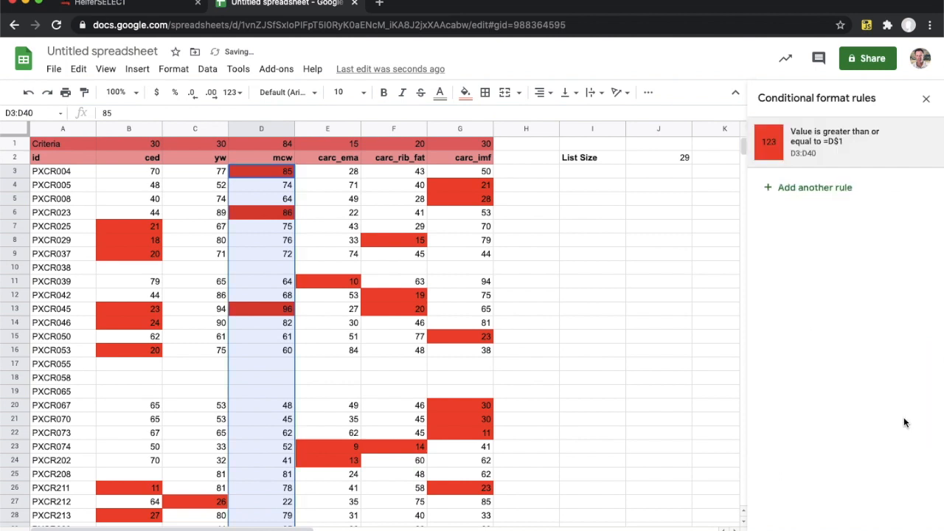
# Review the red-highlighted cells, checking each trait value of PXCR039 against the criteria row
pyautogui.click(611, 418)
pyautogui.scroll(-1, 611, 423)
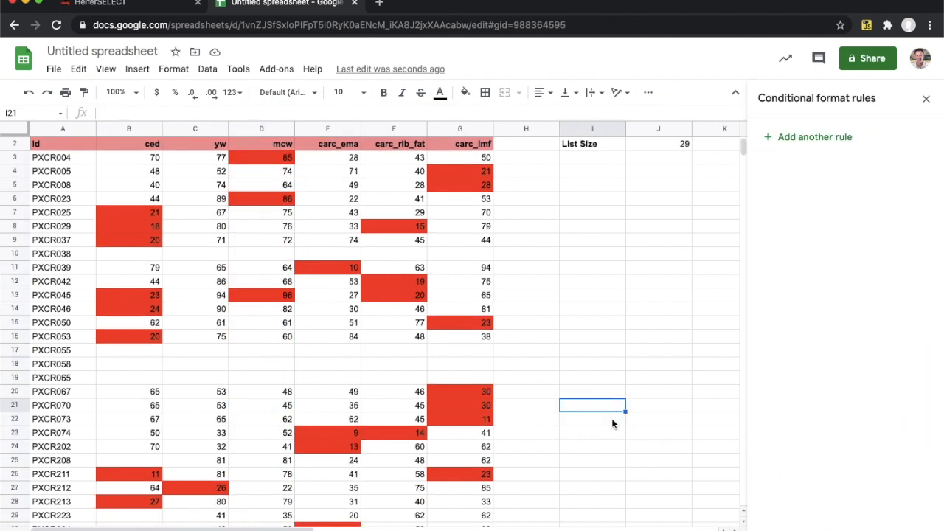
pyautogui.scroll(1, 611, 418)
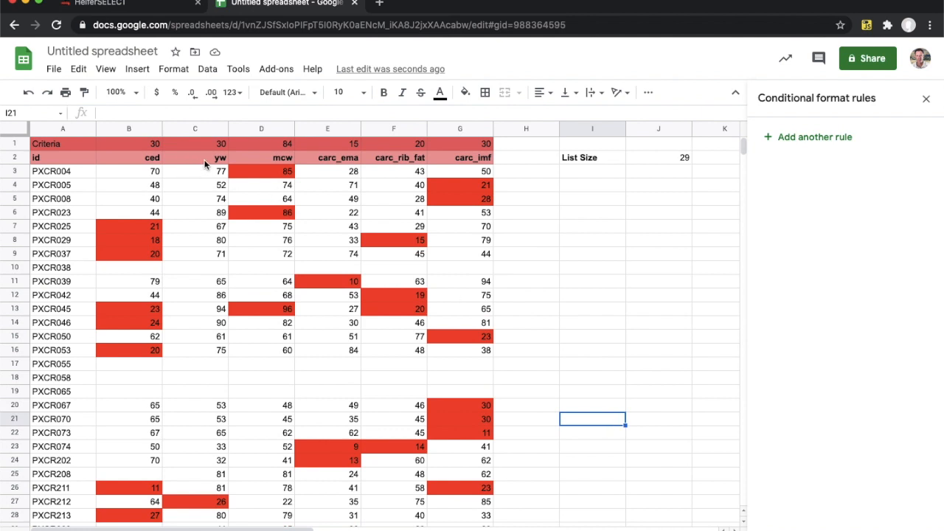
pyautogui.click(246, 171)
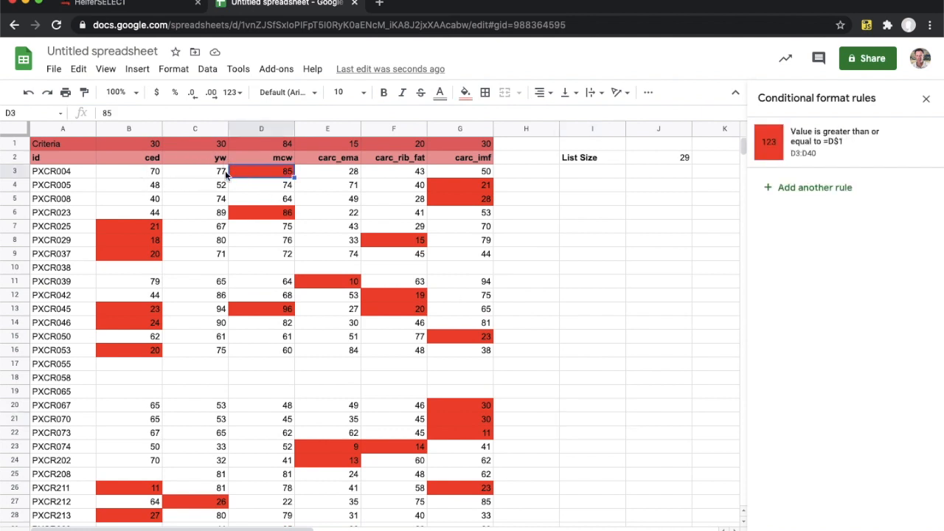
pyautogui.click(326, 279)
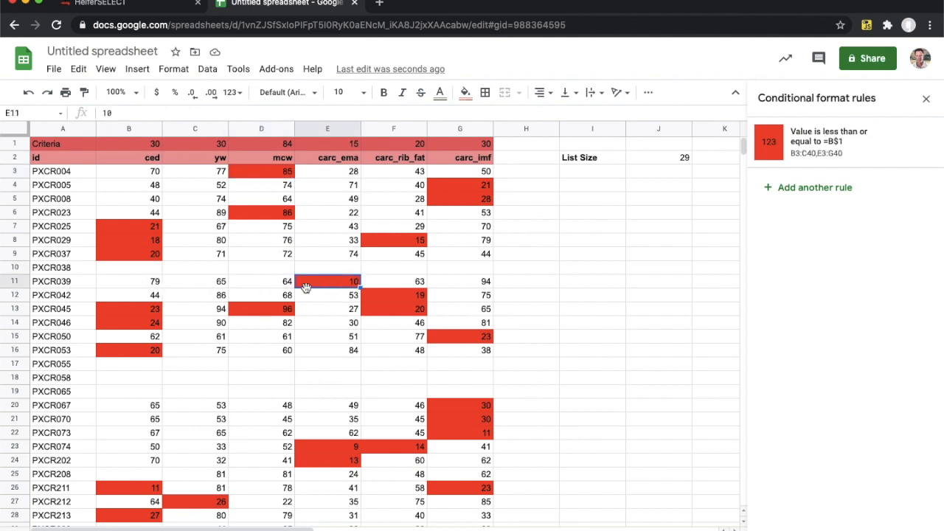
pyautogui.click(150, 286)
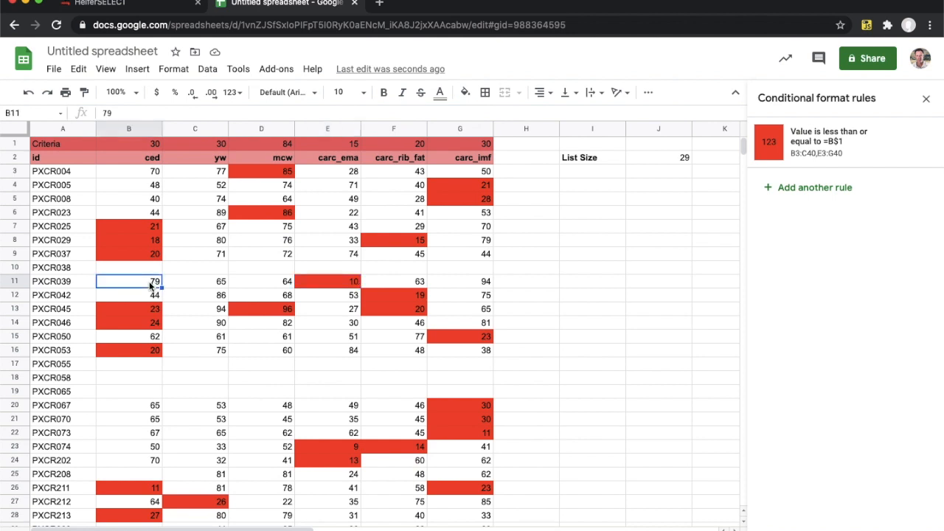
pyautogui.click(213, 285)
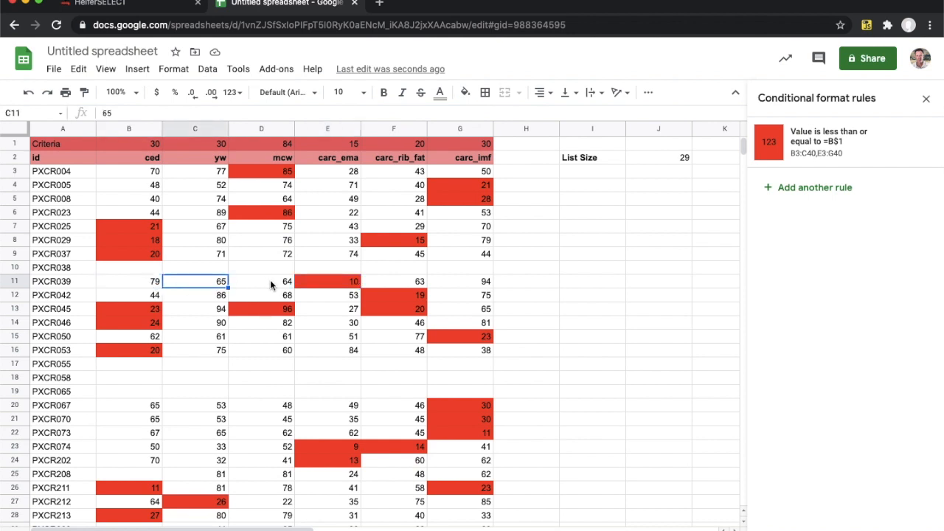
pyautogui.click(271, 281)
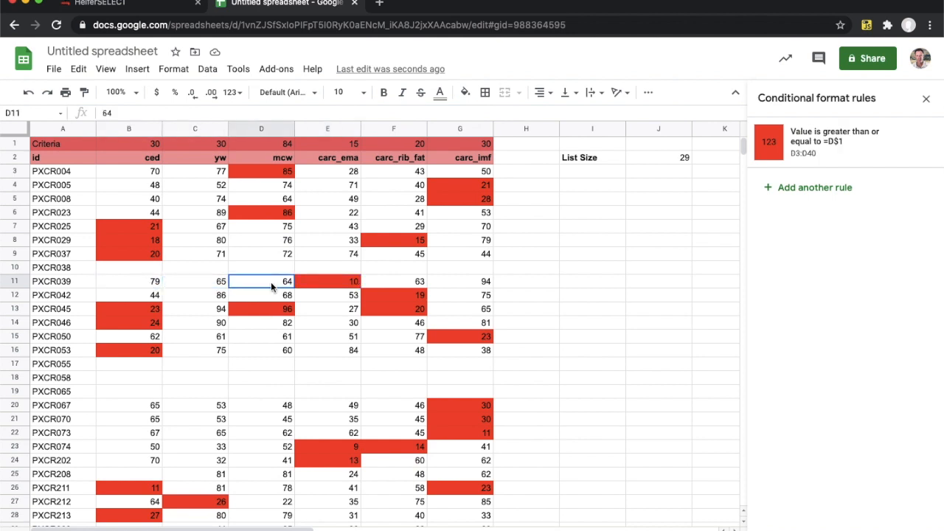
pyautogui.click(404, 285)
pyautogui.click(478, 282)
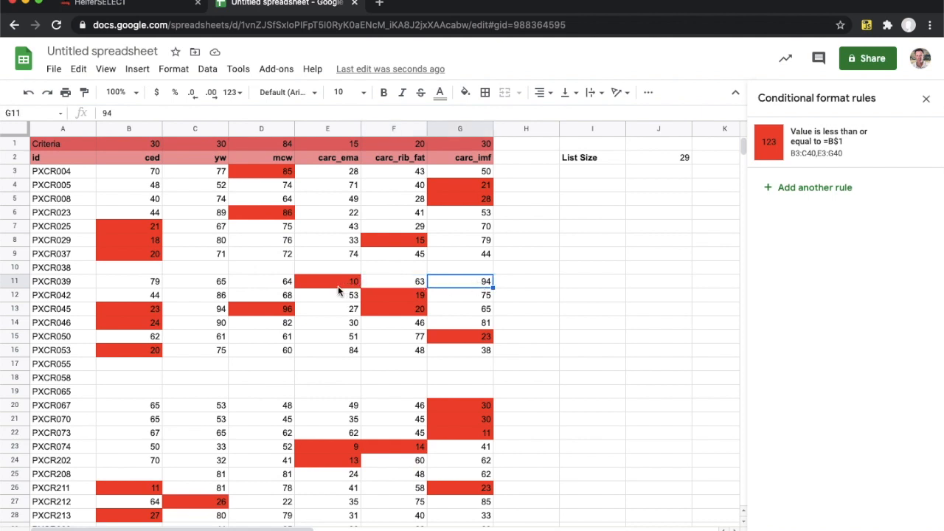
pyautogui.click(309, 286)
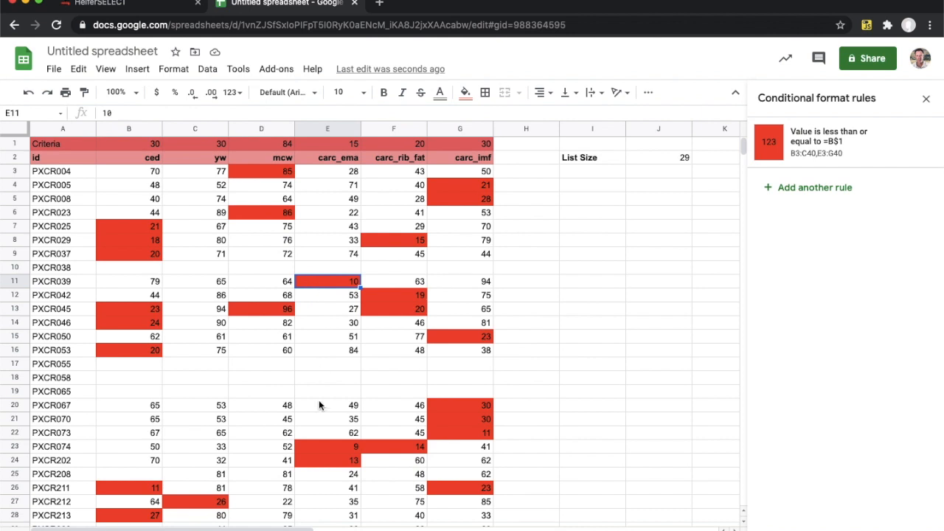
# Freeze rows 1 and 2 so the criteria and column headers stay in view
pyautogui.scroll(-2, 319, 404)
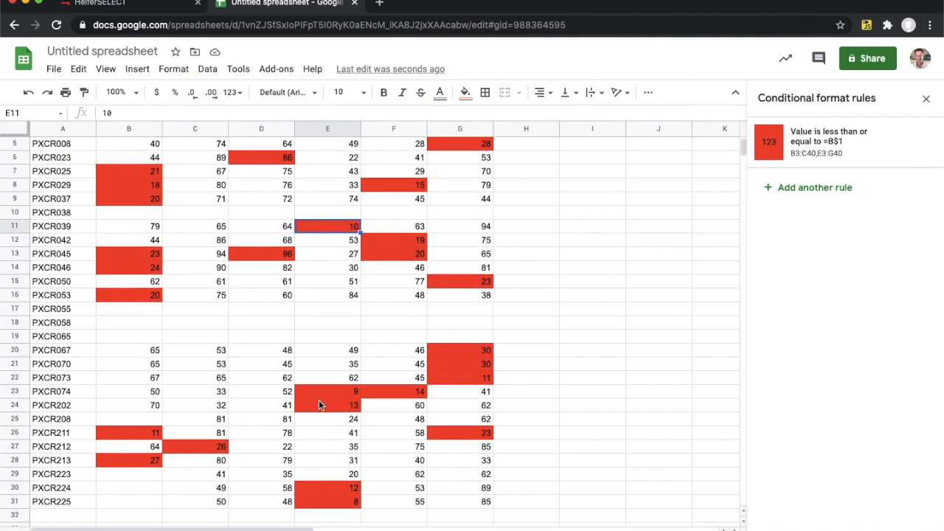
pyautogui.scroll(-2, 318, 420)
pyautogui.scroll(2, 319, 422)
pyautogui.click(334, 395)
pyautogui.scroll(2, 391, 390)
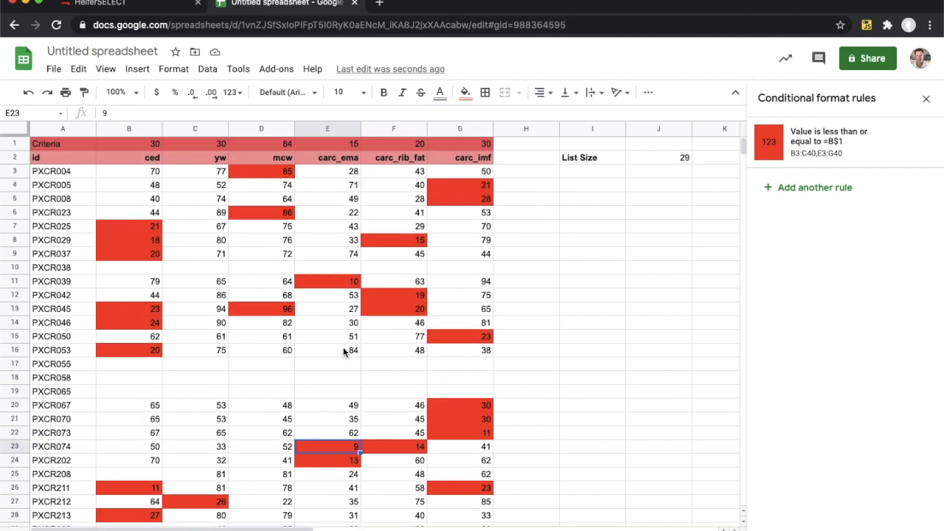
pyautogui.moveTo(18, 136); pyautogui.dragTo(12, 163)
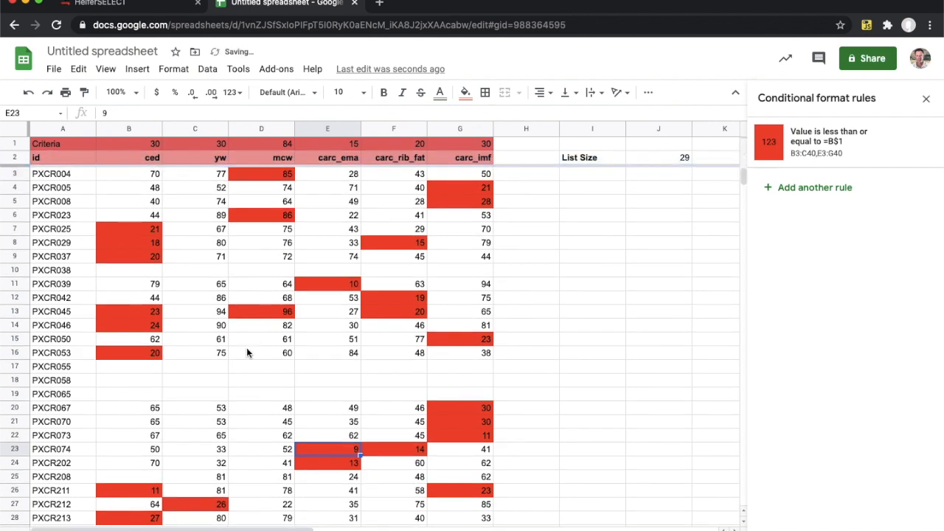
# Examine the highlighted values down the list beneath the frozen rows, including the yw value of PXCR212 and the PXCR045 row
pyautogui.scroll(-3, 247, 369)
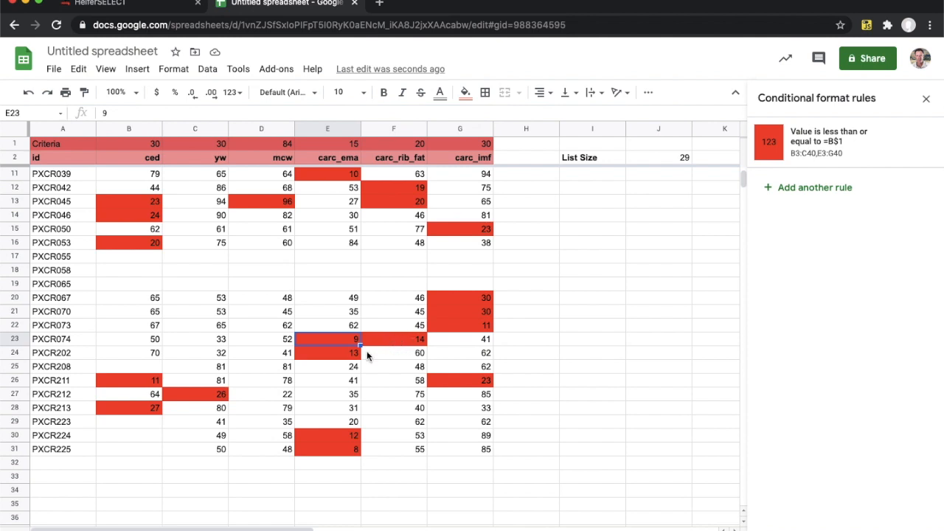
pyautogui.click(208, 395)
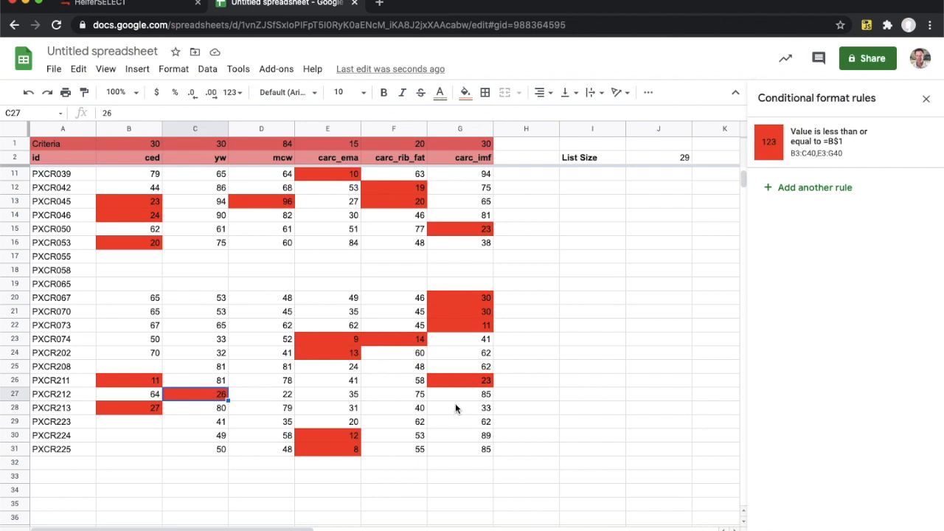
pyautogui.scroll(2, 210, 399)
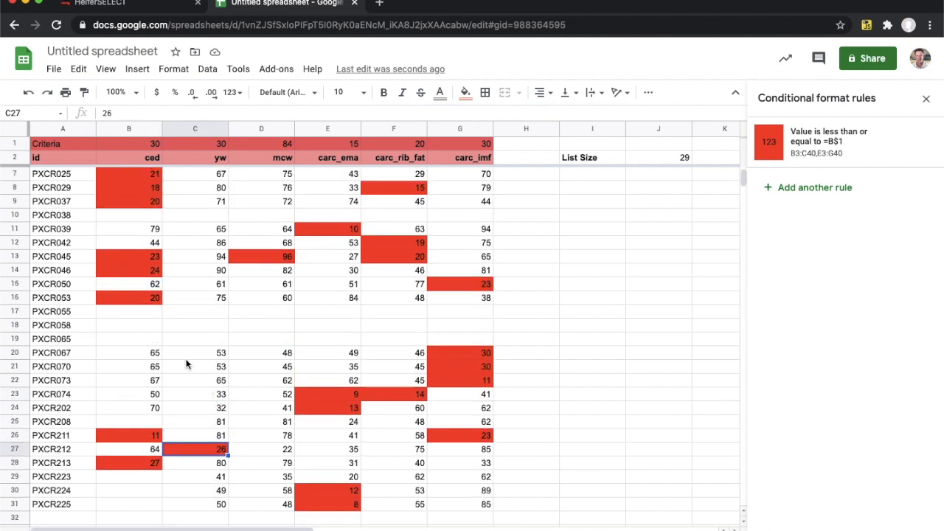
pyautogui.click(45, 258)
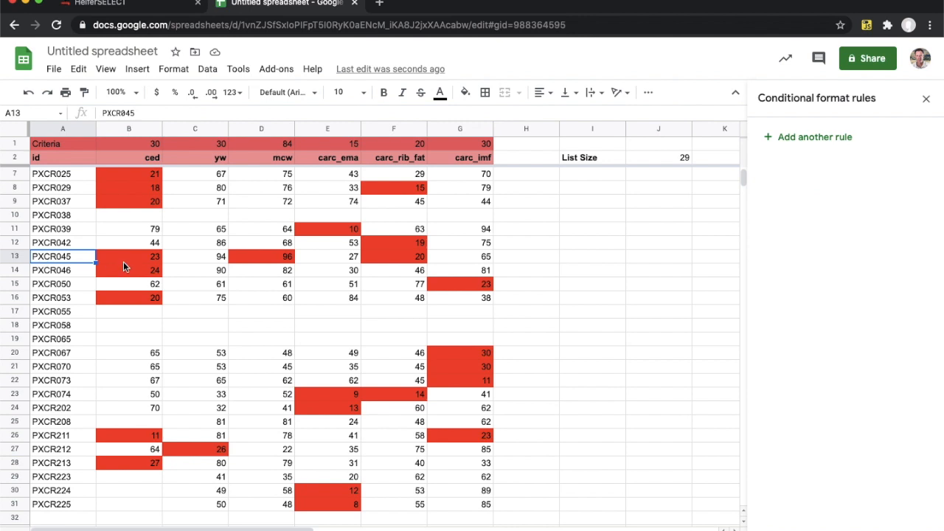
pyautogui.scroll(2, 285, 280)
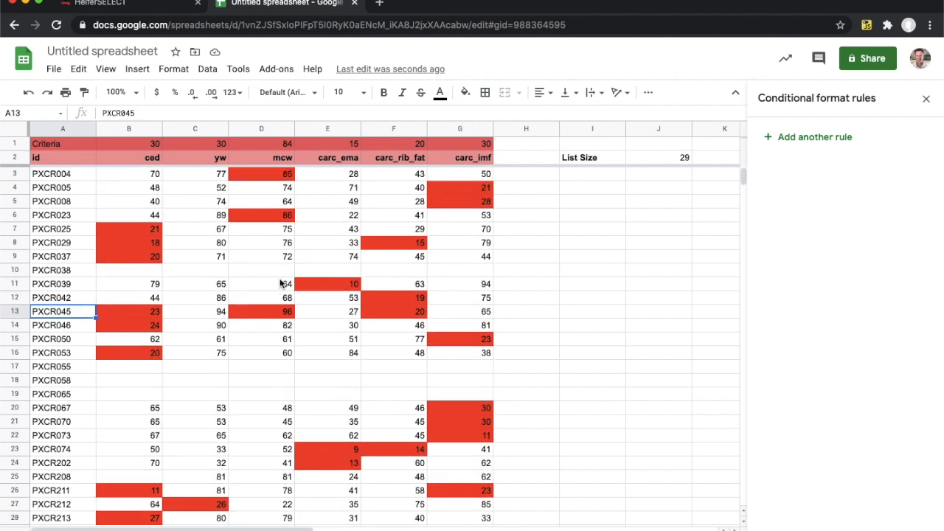
pyautogui.click(564, 300)
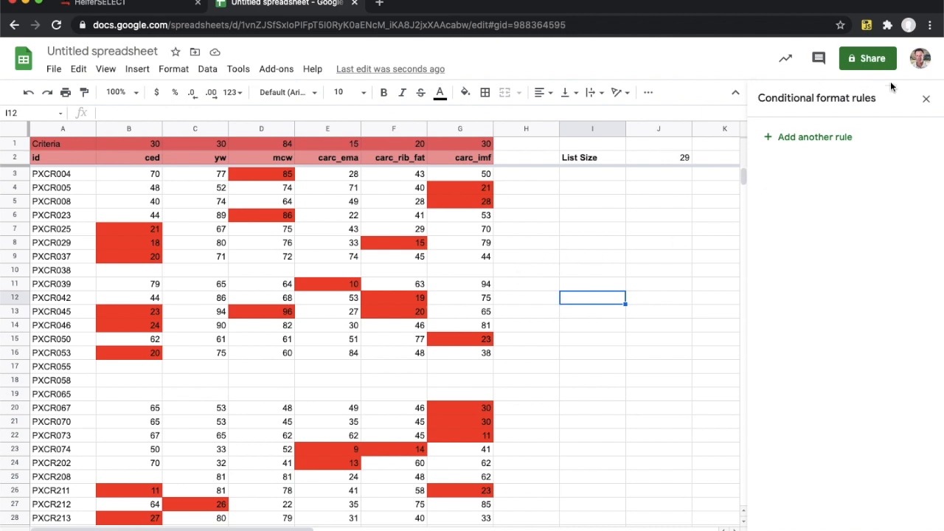
# Close the conditional format rules and narrow columns J, K and L to fit the List Size figures
pyautogui.click(926, 99)
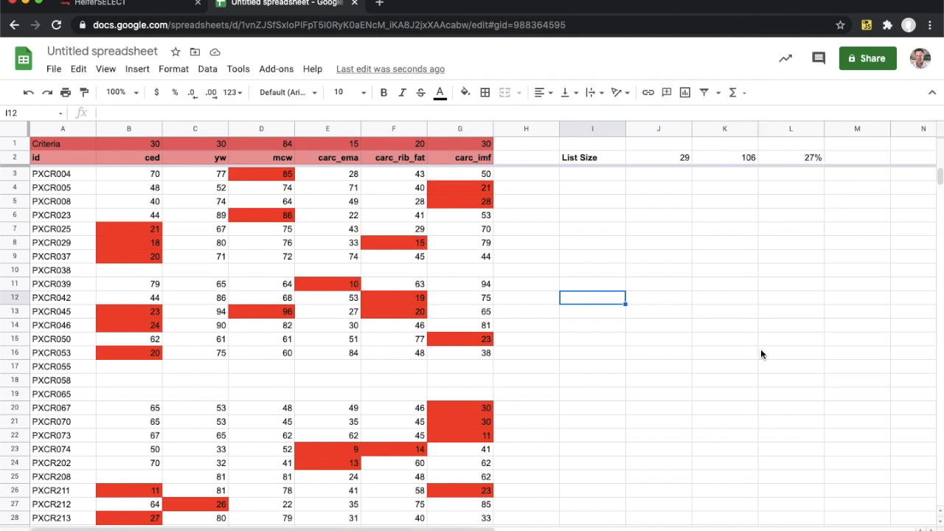
pyautogui.moveTo(691, 128); pyautogui.dragTo(640, 128)
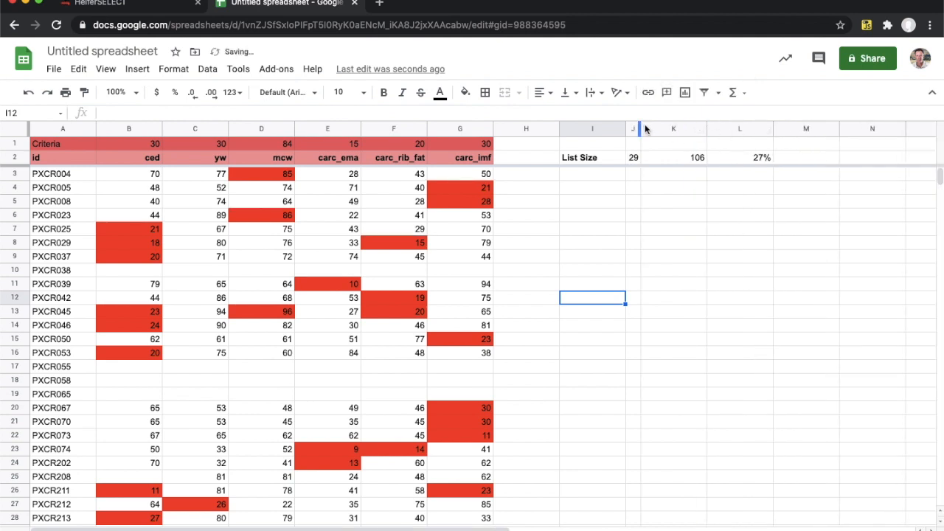
pyautogui.doubleClick(706, 127)
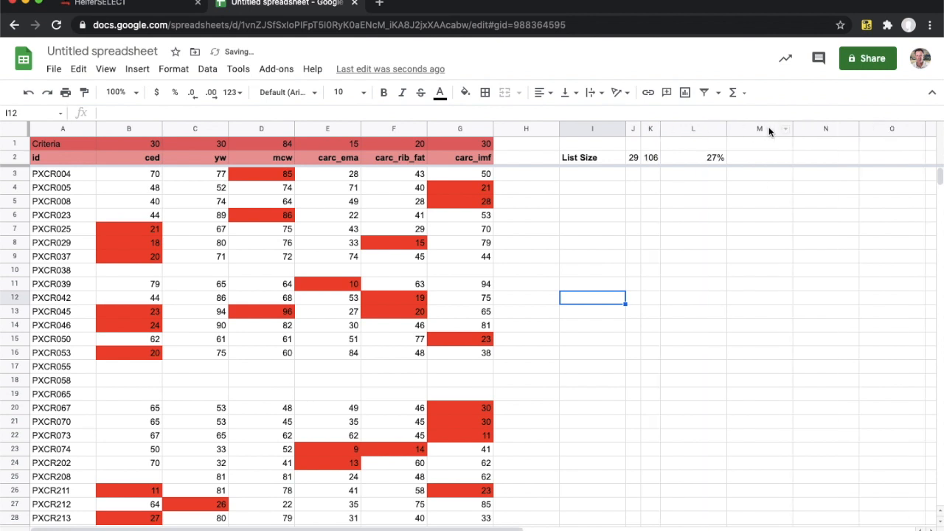
pyautogui.doubleClick(727, 128)
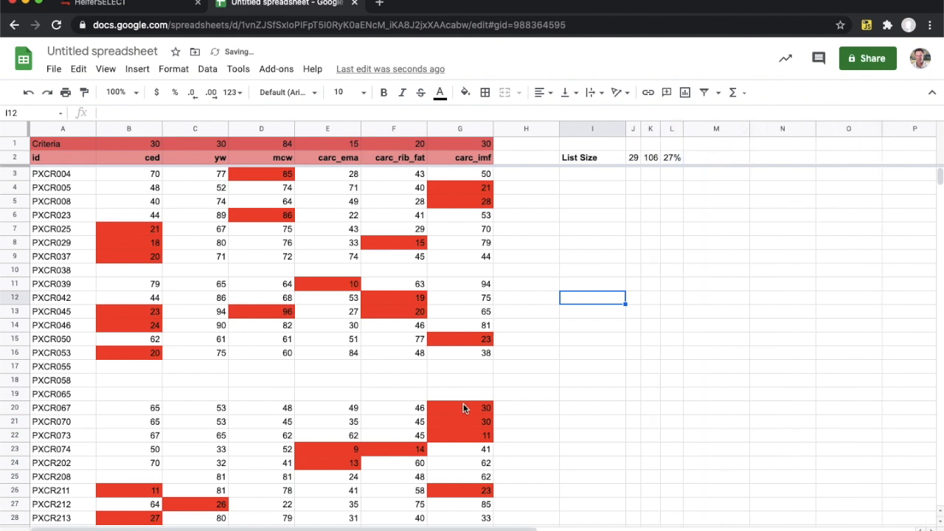